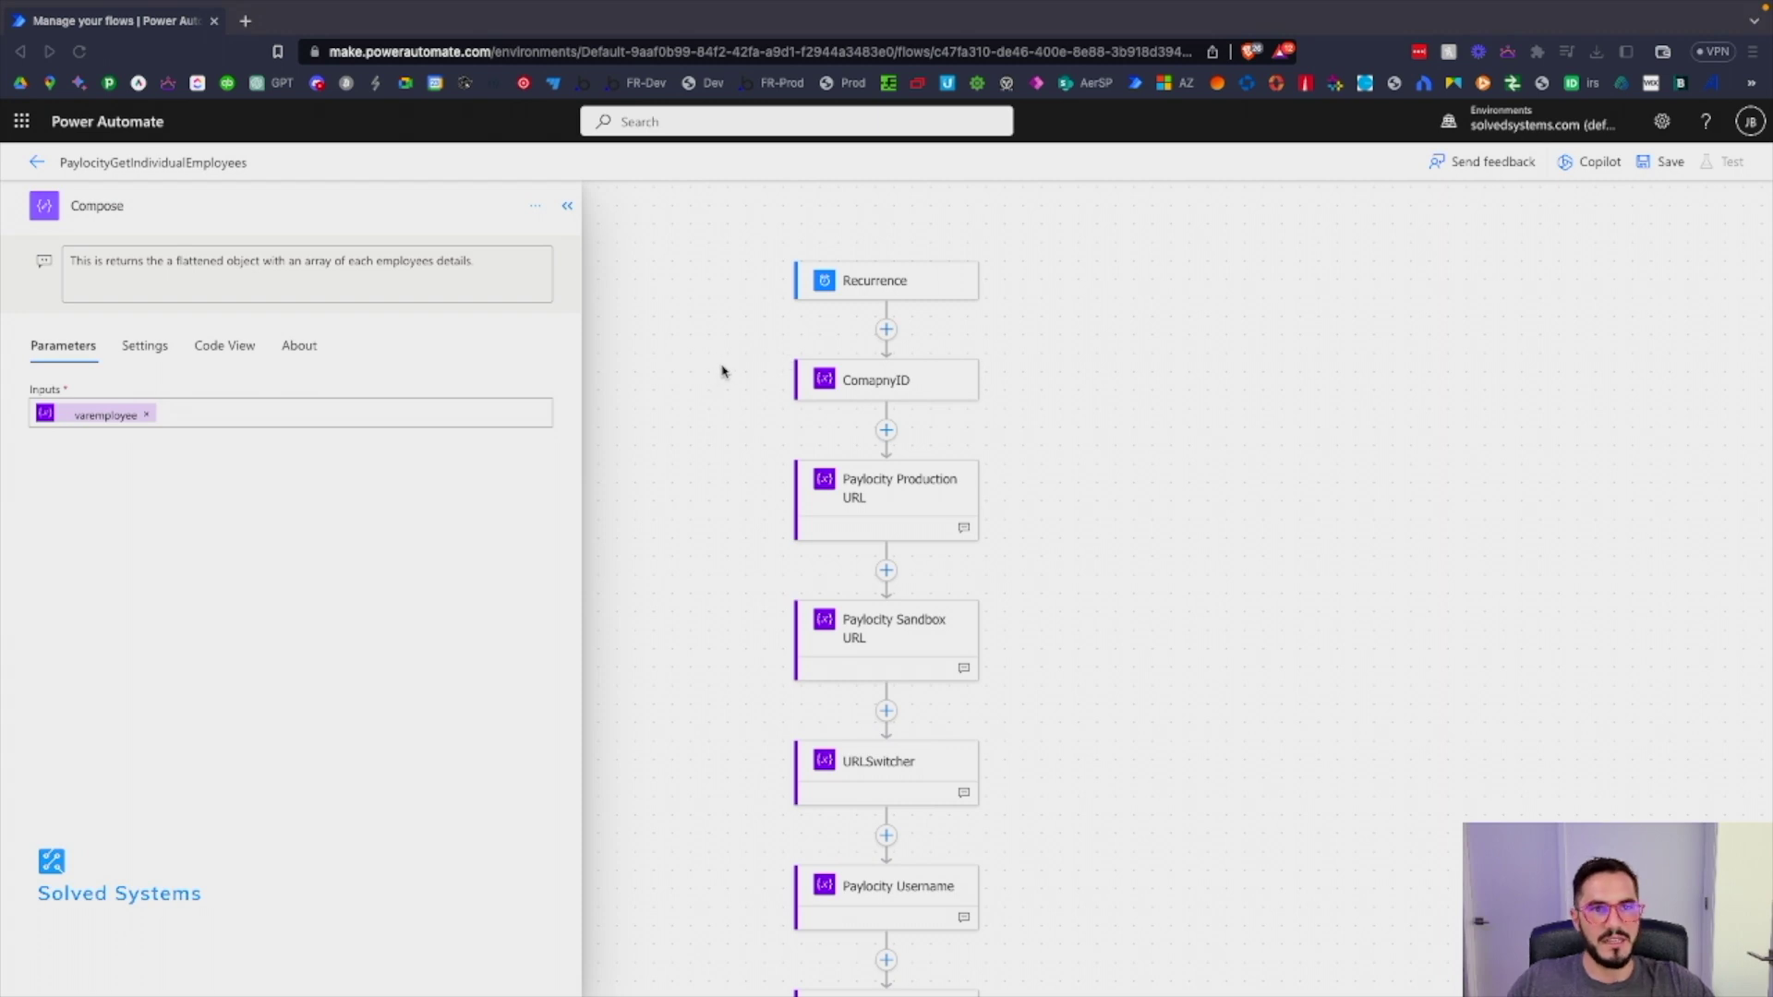
# Step: Review the Recurrence trigger's 12-hour interval and time zone, then the CompanyID variable's value
pyautogui.click(837, 292)
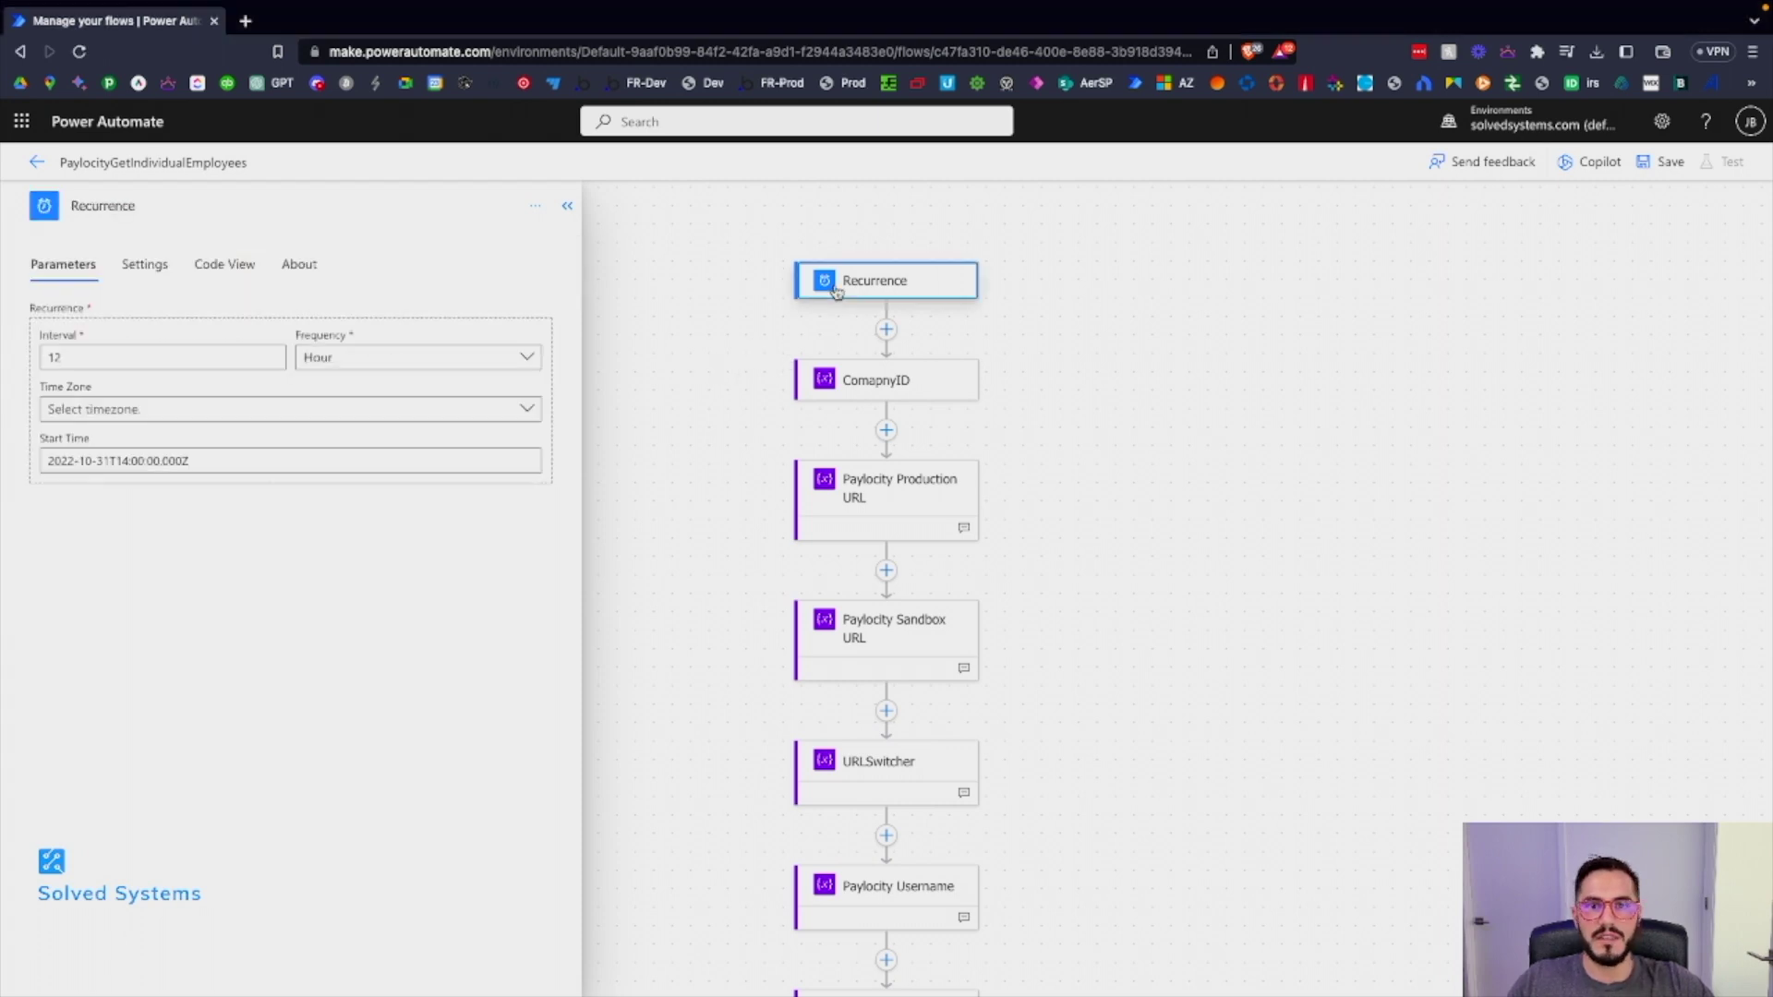
pyautogui.click(181, 358)
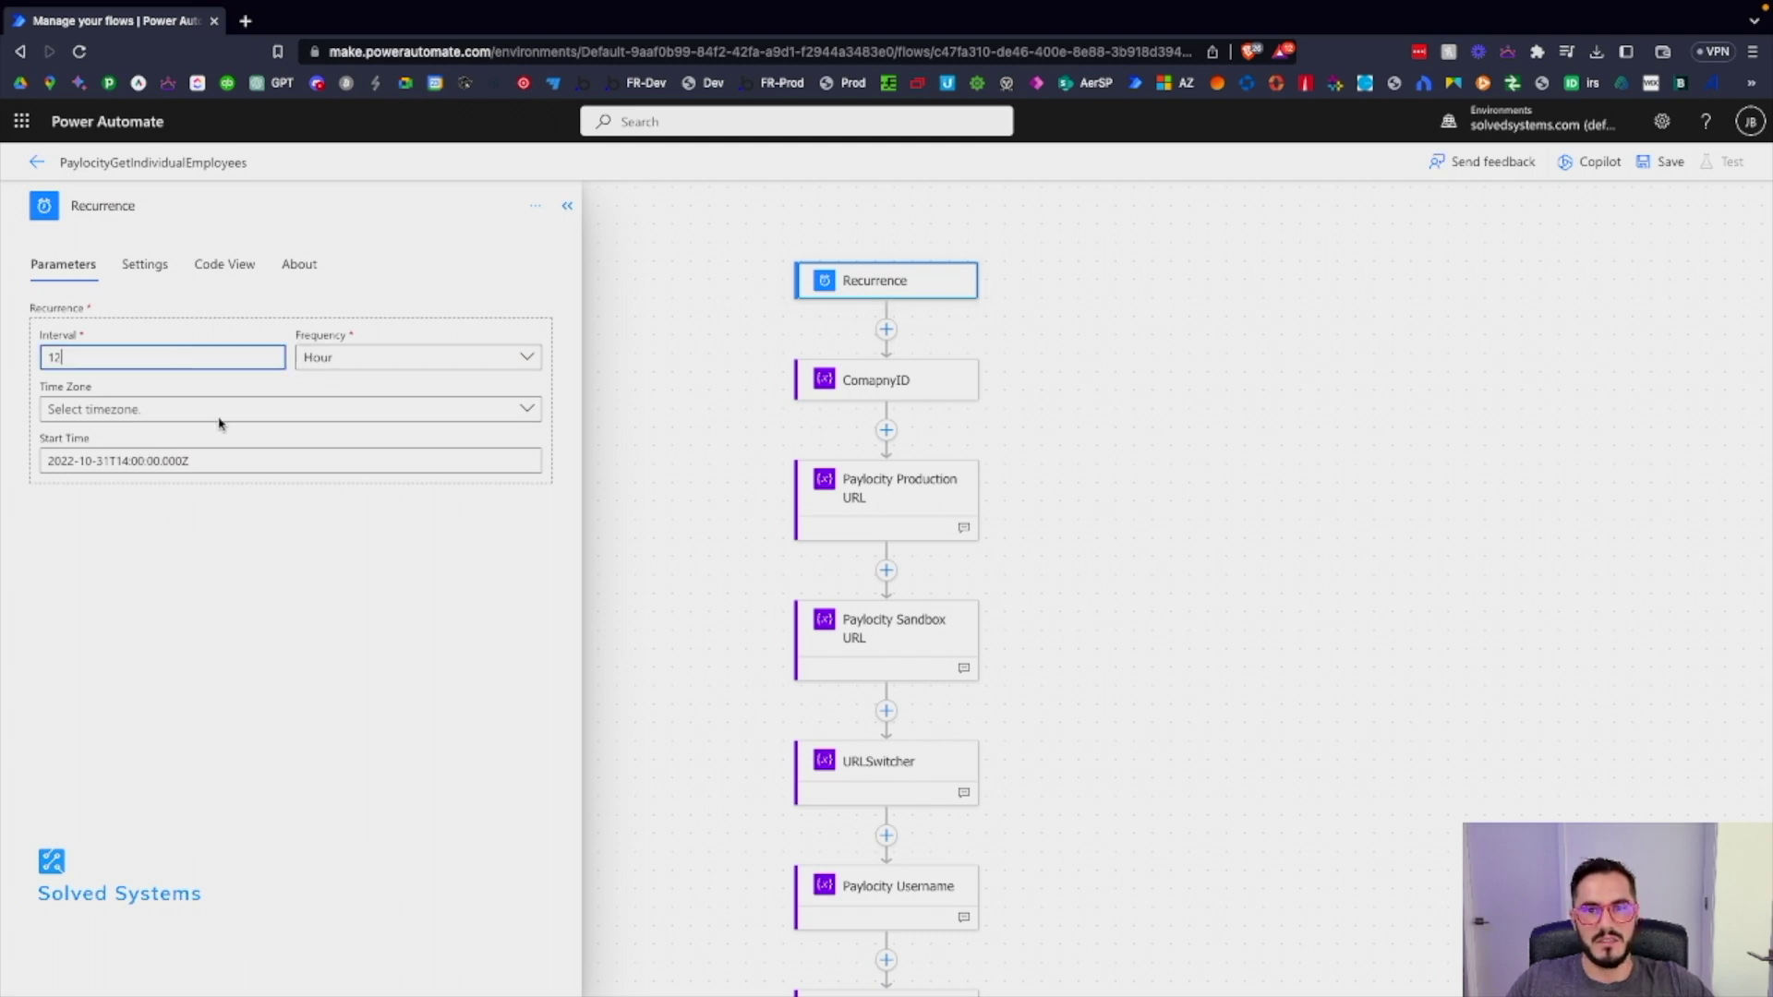
pyautogui.click(274, 407)
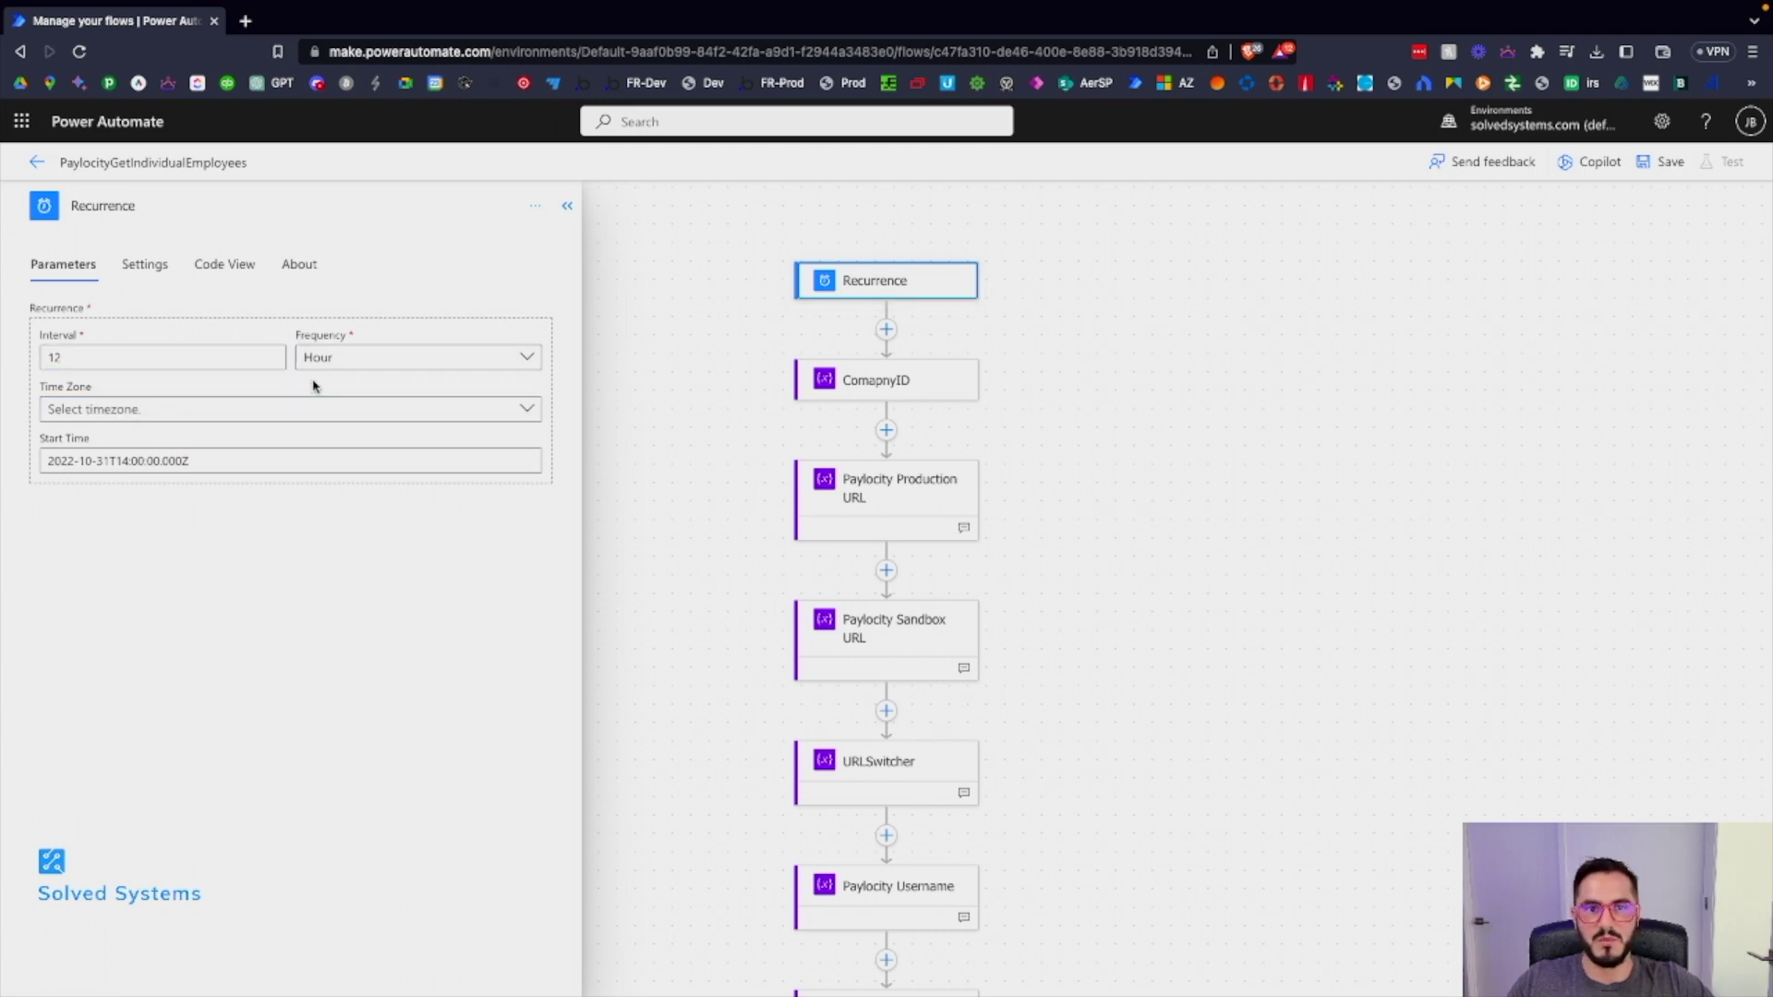
pyautogui.click(877, 391)
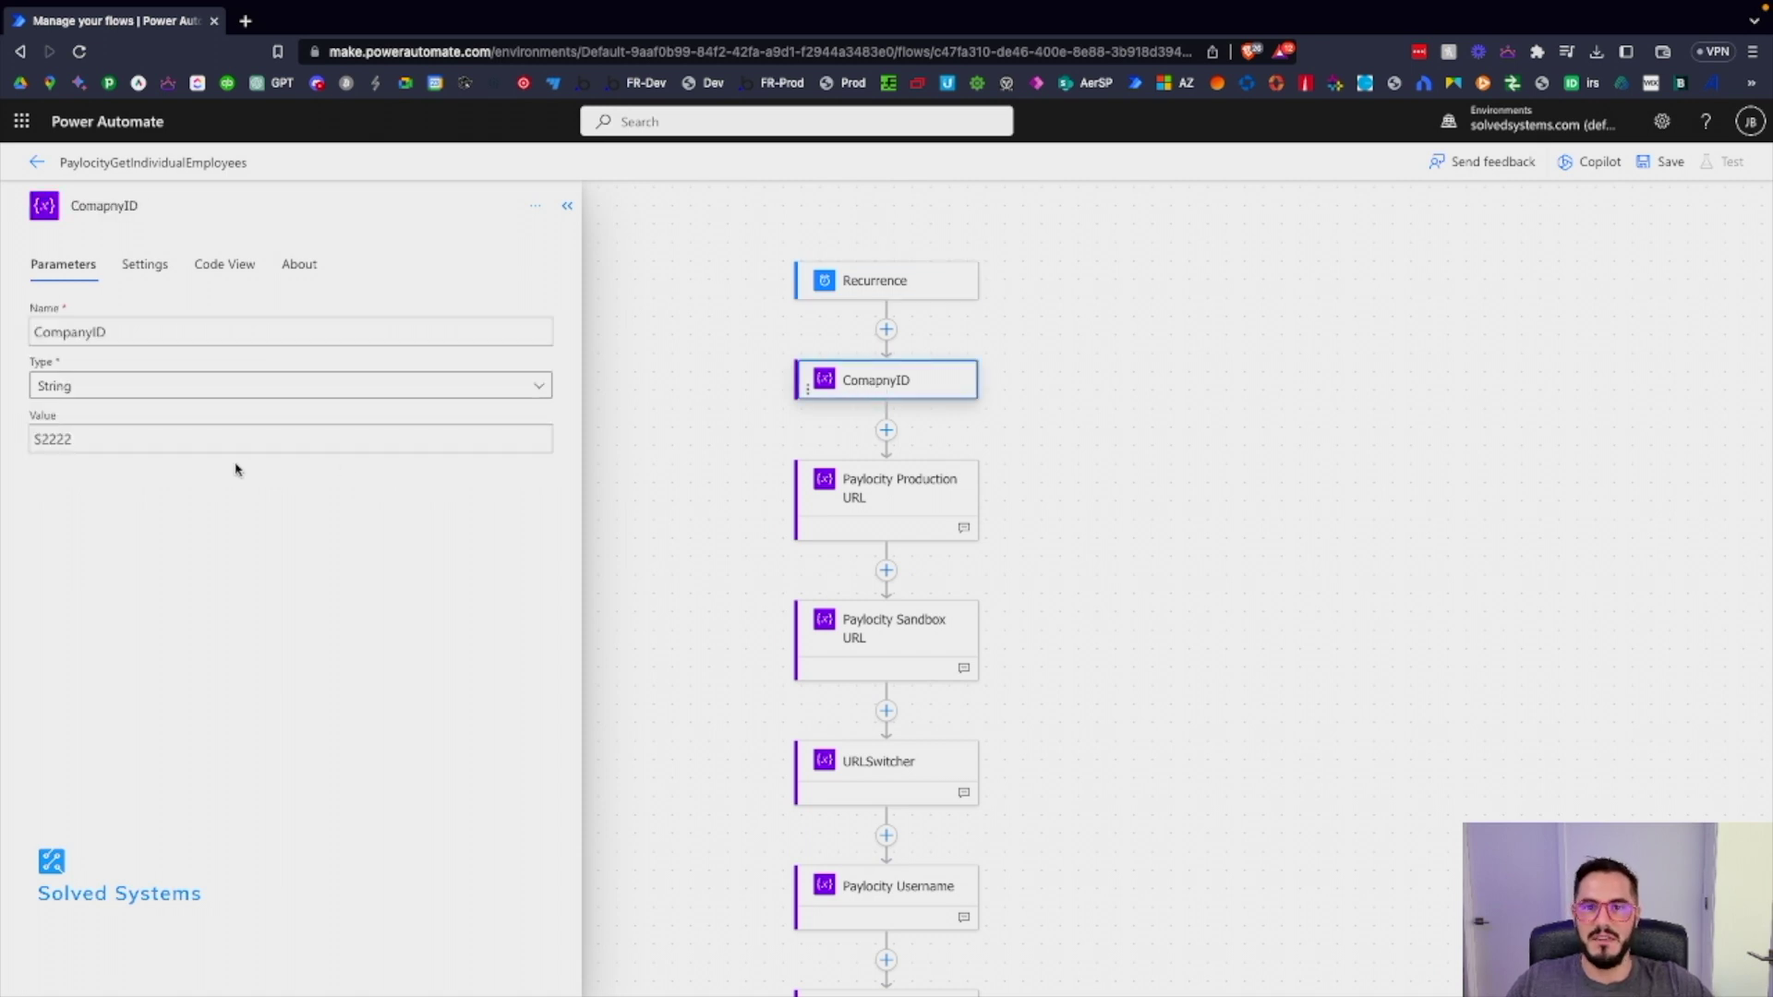
pyautogui.doubleClick(78, 440)
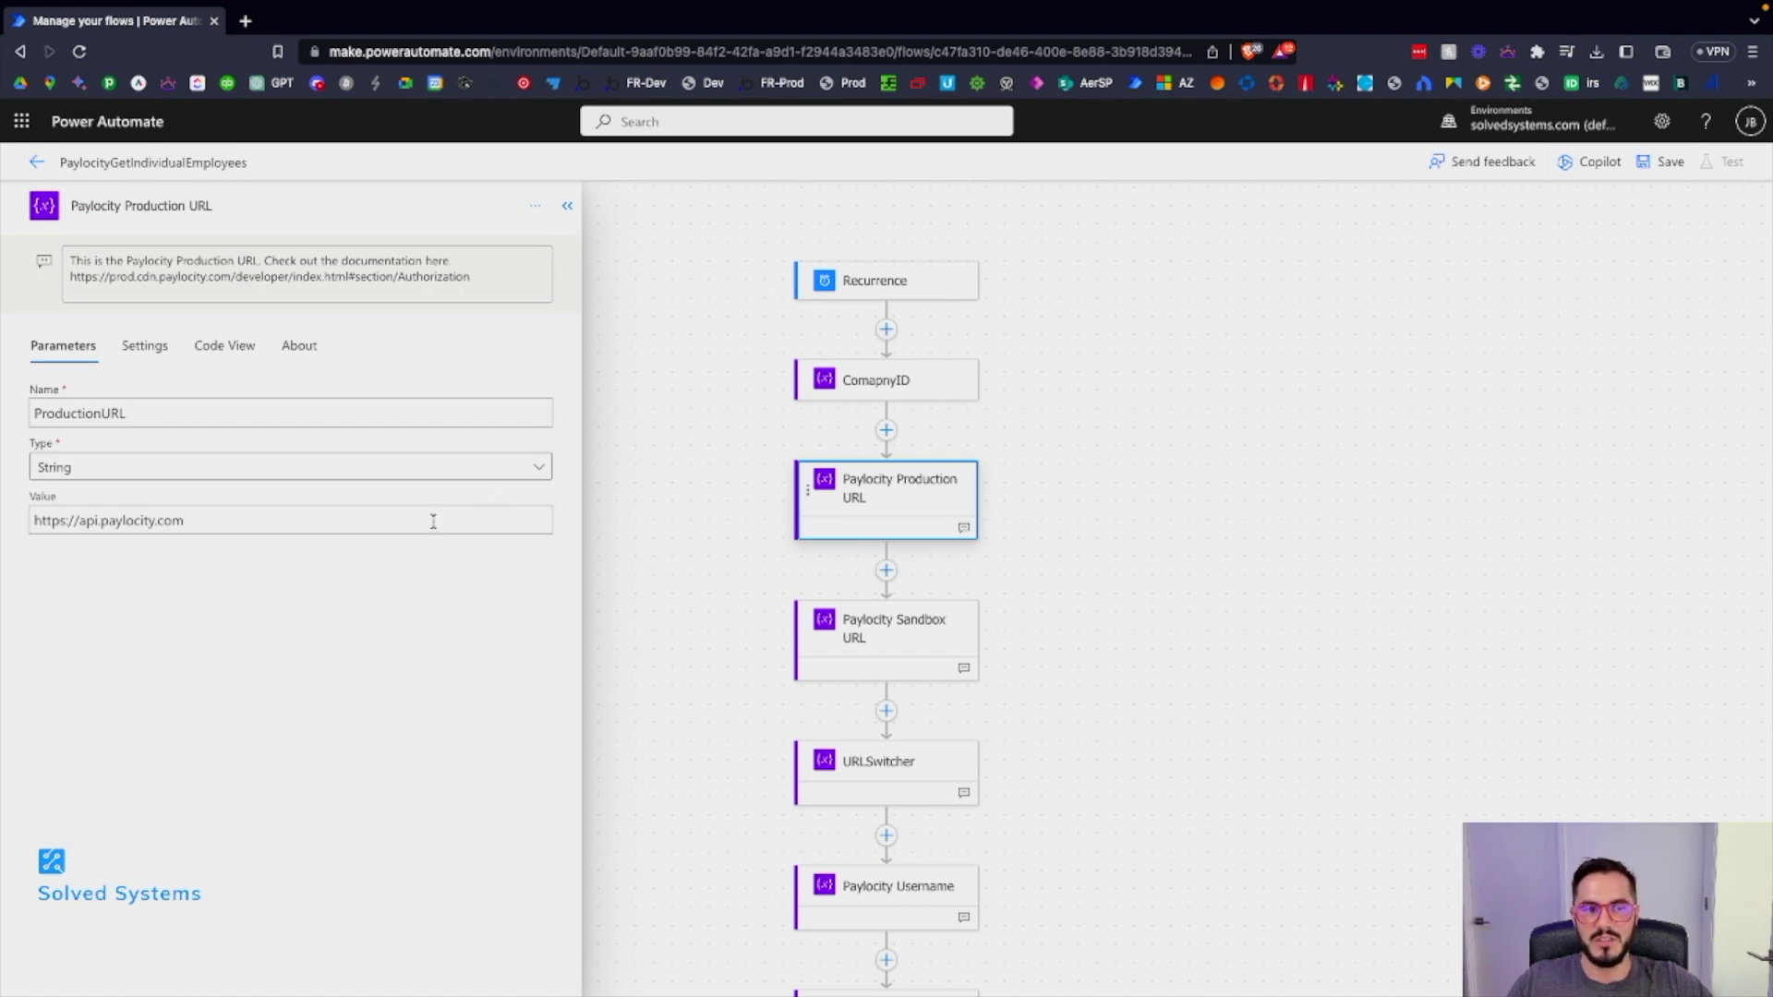
# Step: Check the Paylocity Sandbox URL variable and the URLSwitcher value holding SandboxURL, leaving it unchanged
pyautogui.click(875, 632)
pyautogui.scroll(-1, 598, 579)
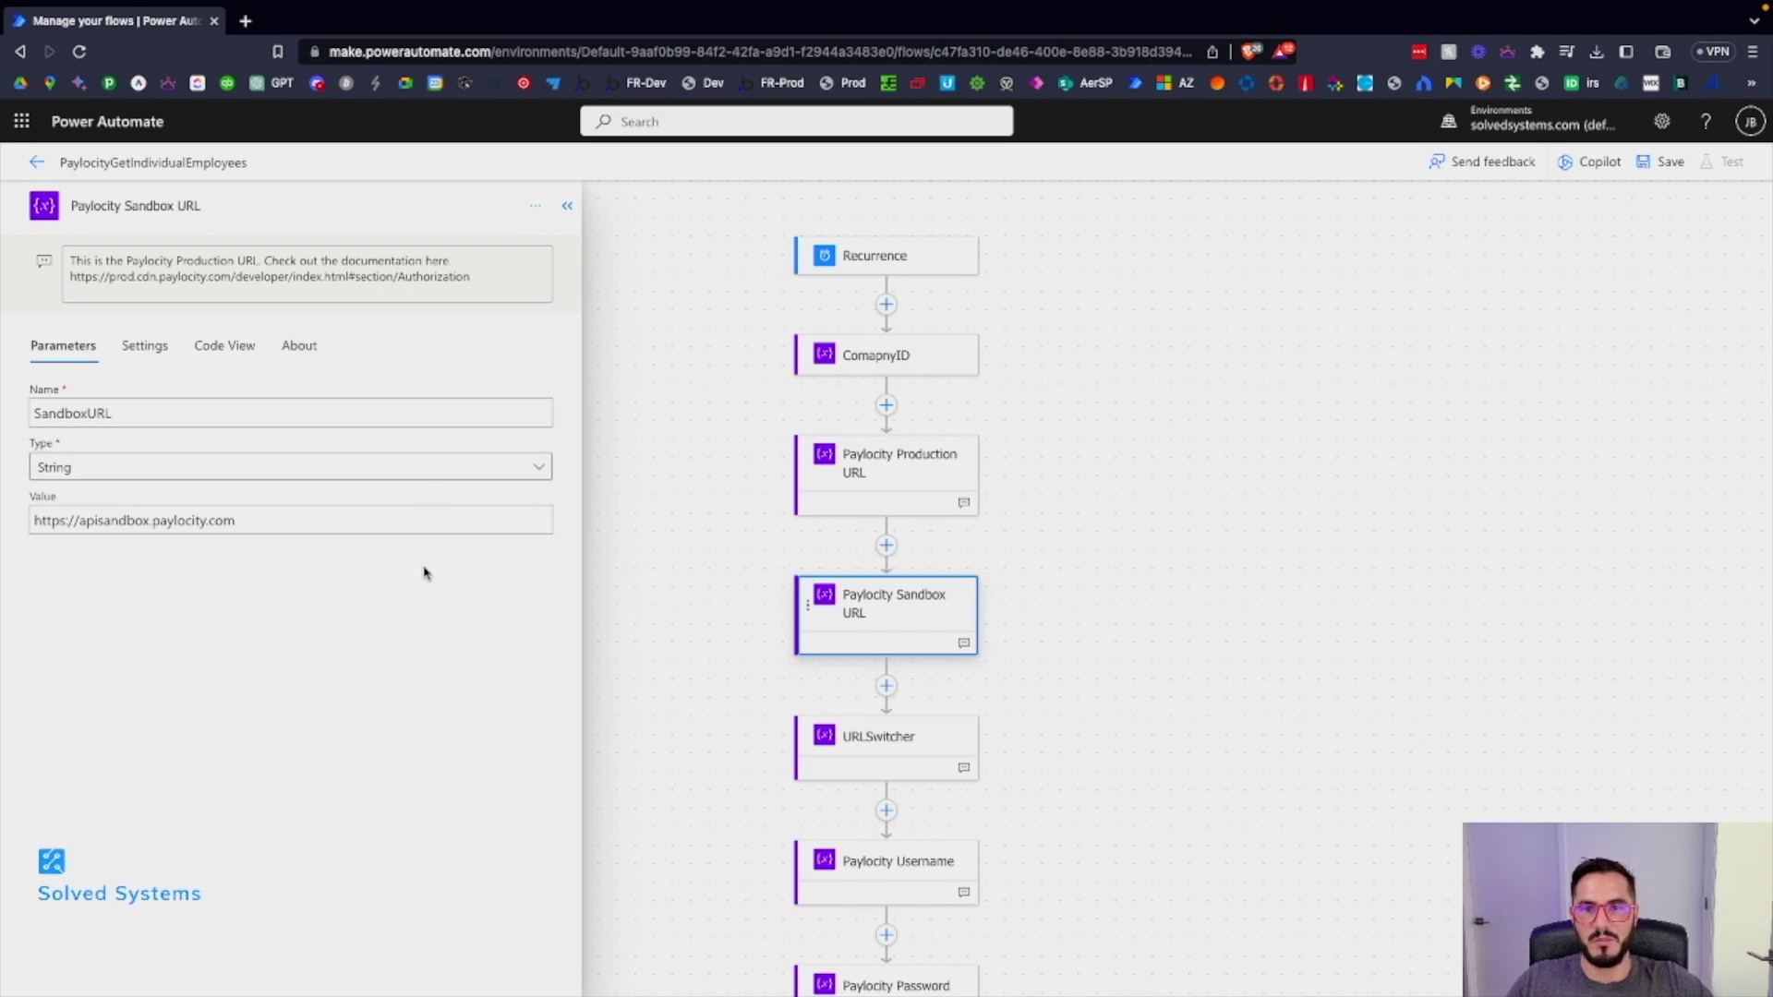
pyautogui.scroll(-2, 800, 605)
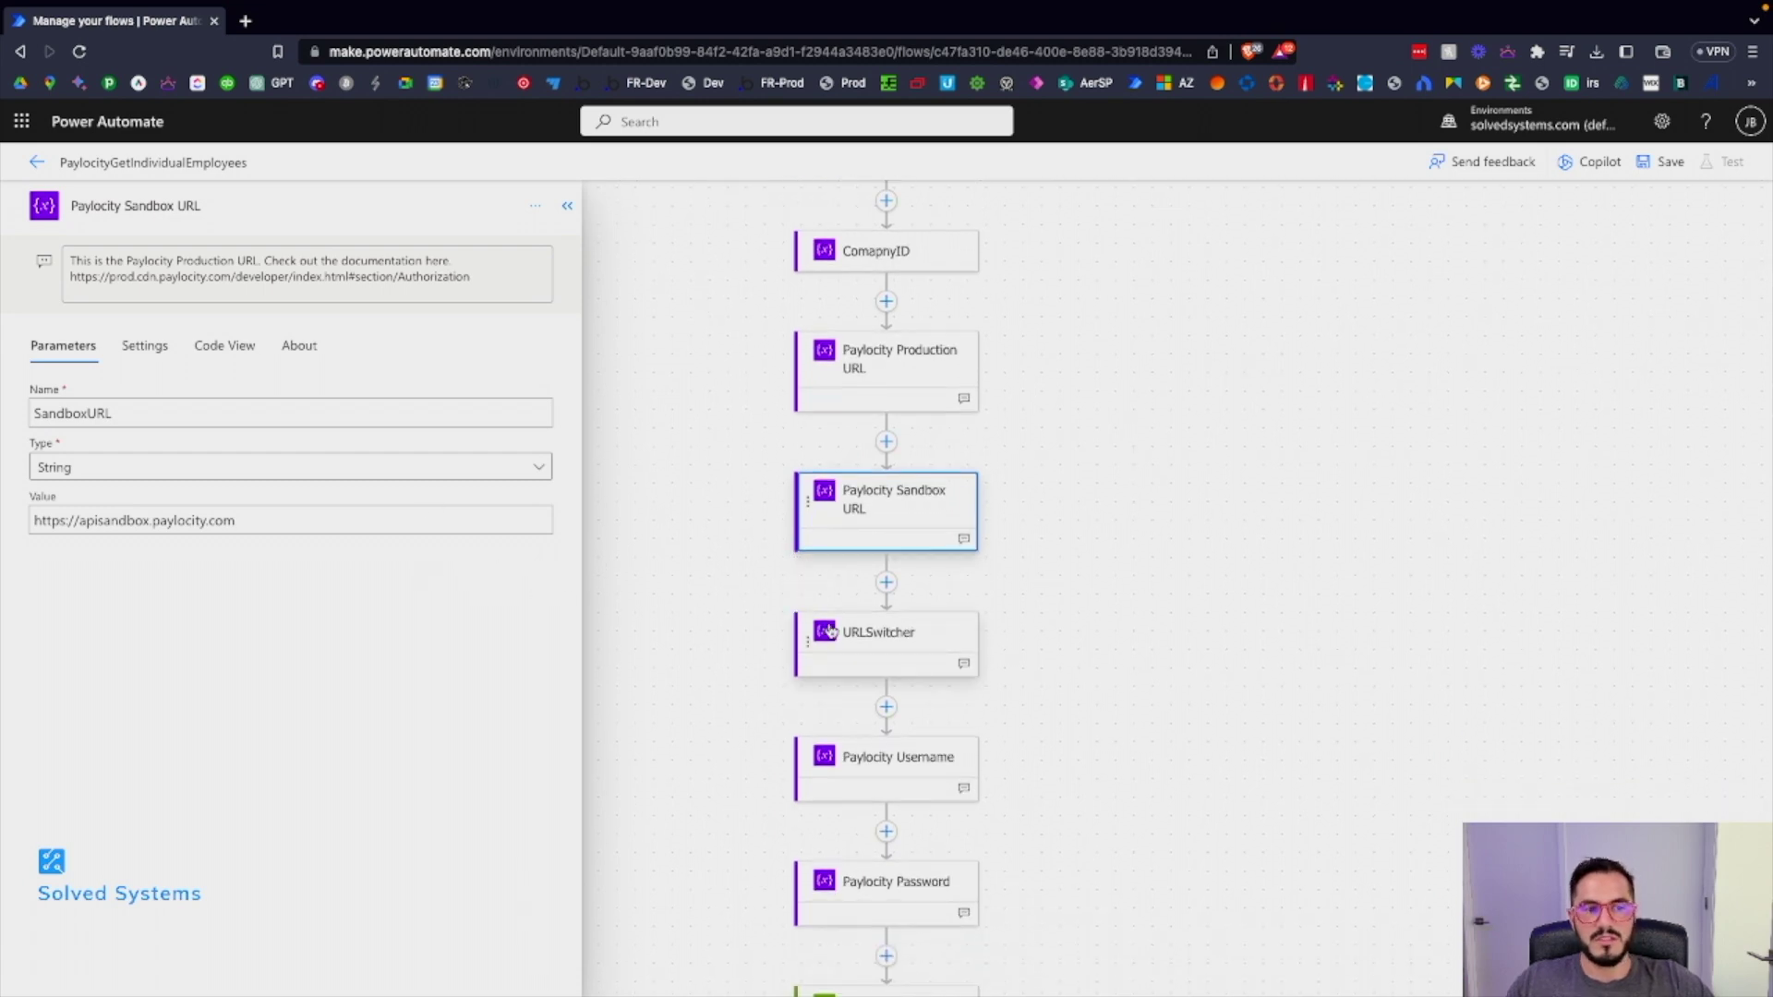
pyautogui.click(830, 632)
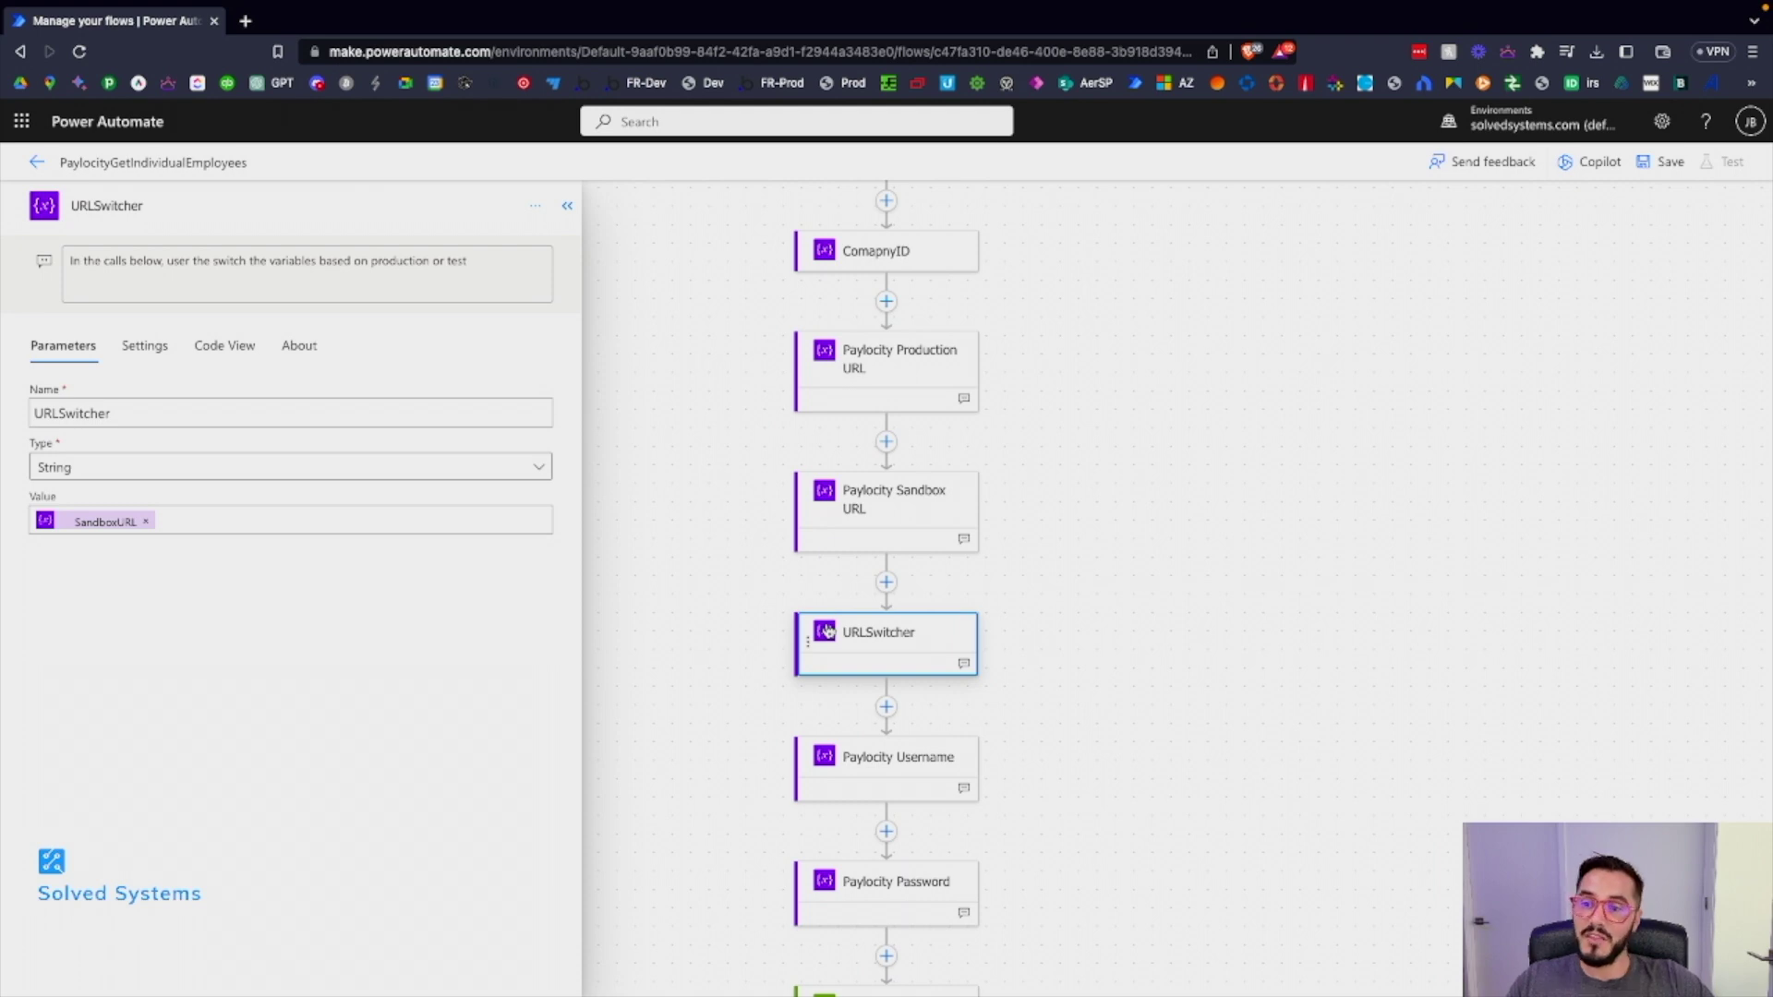
pyautogui.click(447, 520)
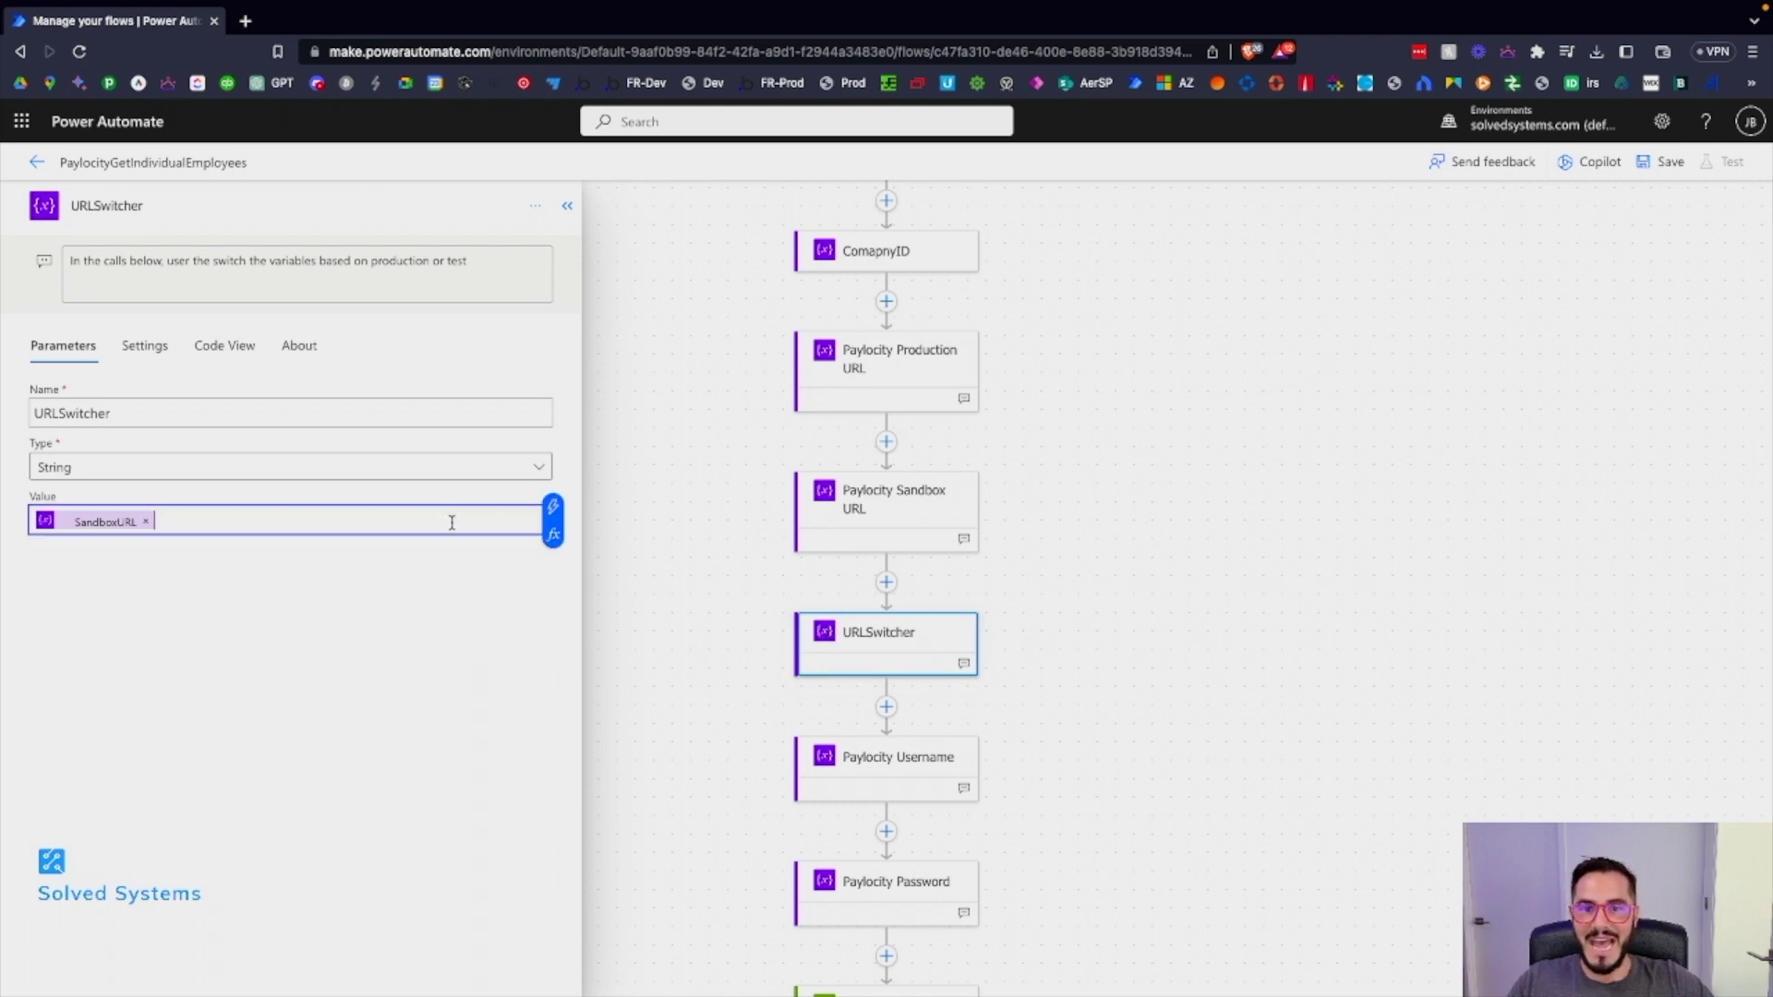
pyautogui.click(555, 508)
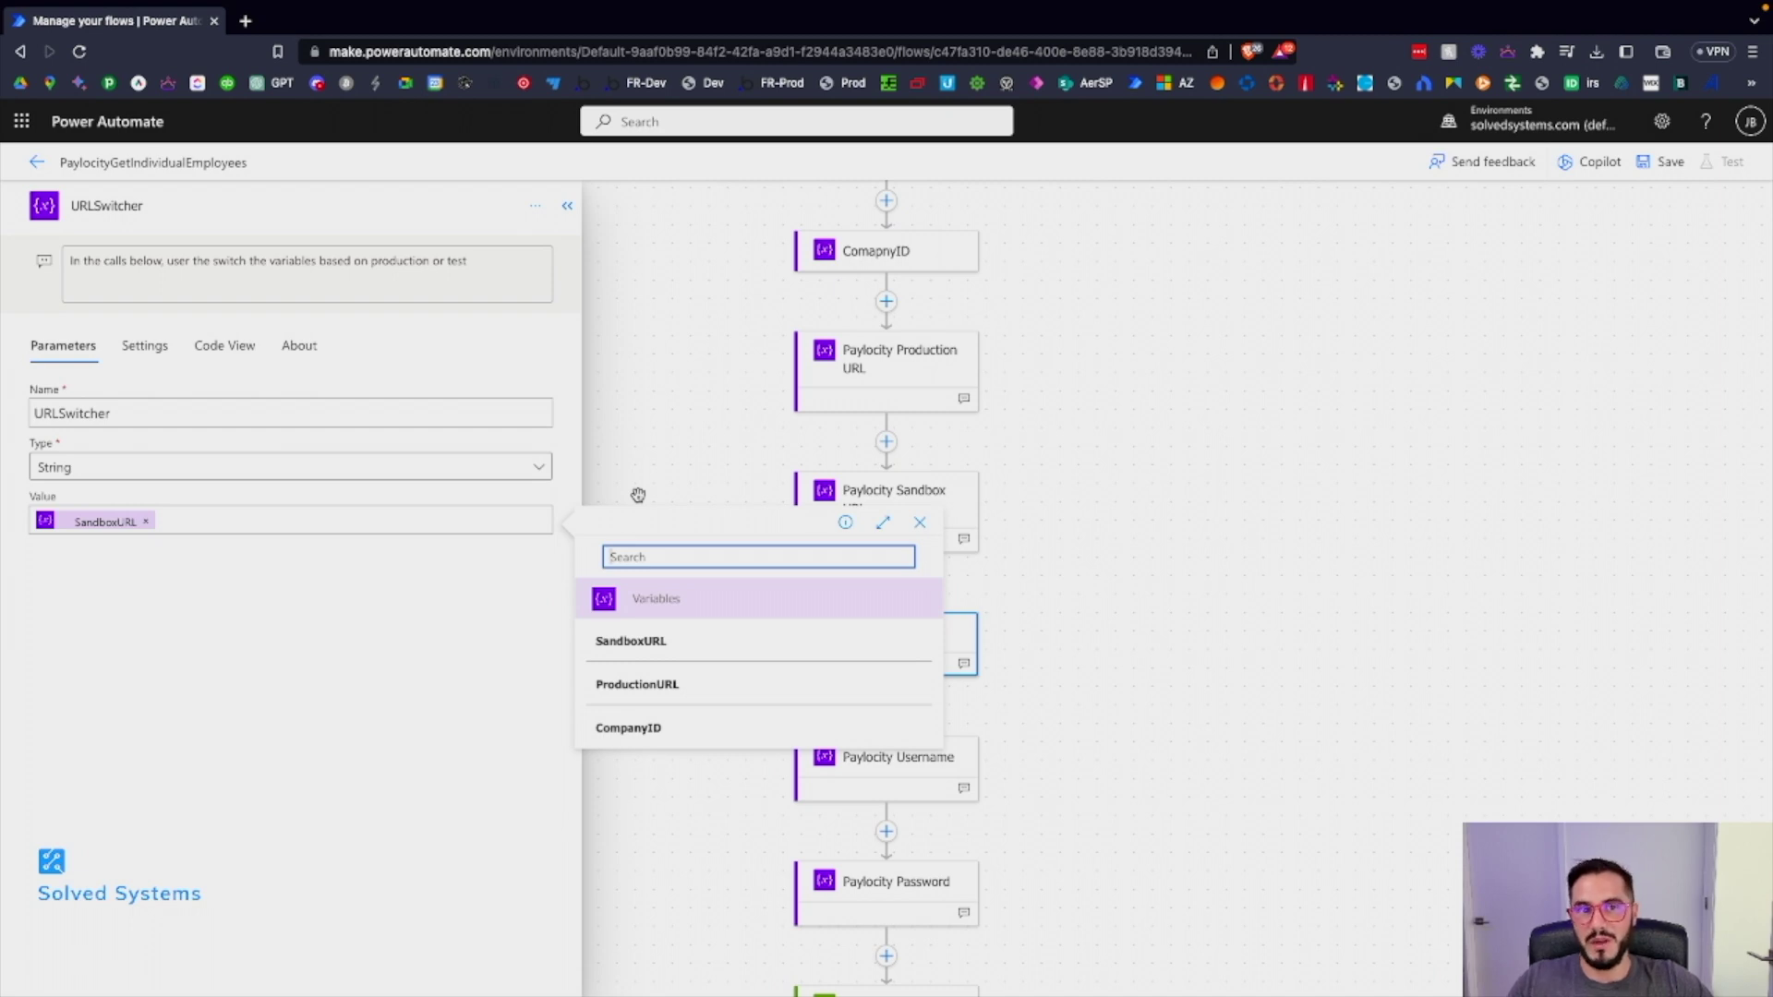
pyautogui.click(638, 495)
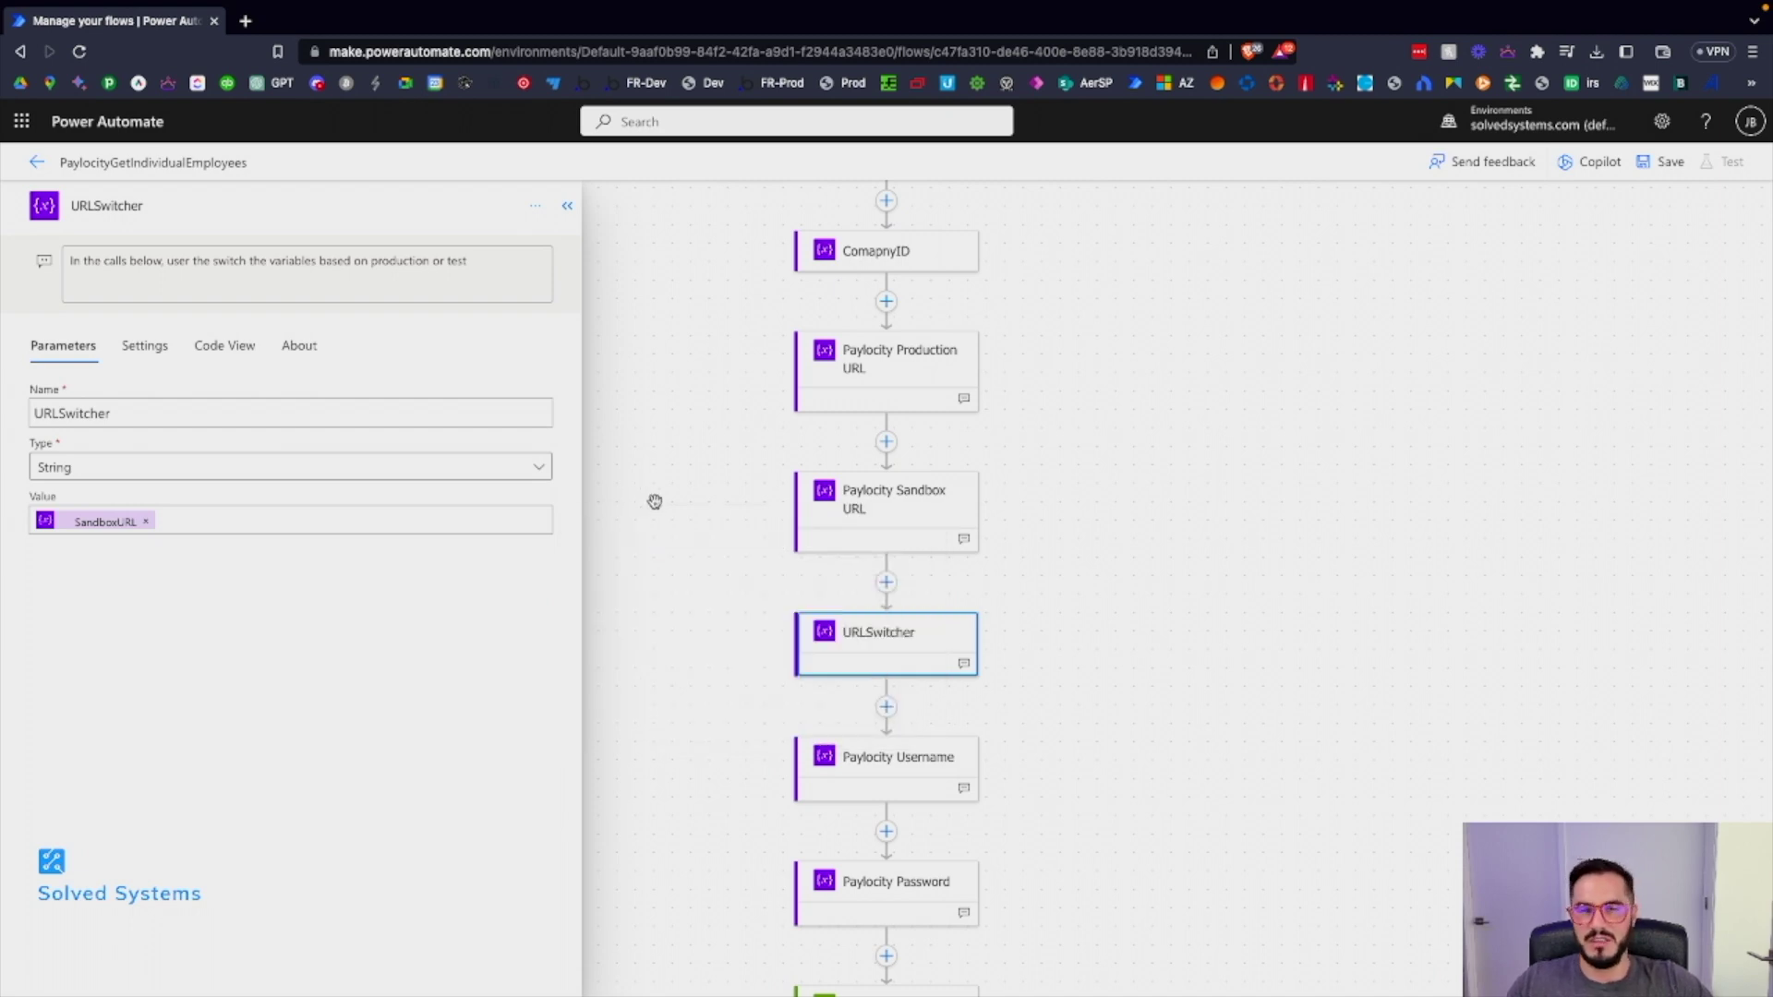
# Step: Look over the Paylocity Username and Paylocity Password variables
pyautogui.scroll(-1, 771, 624)
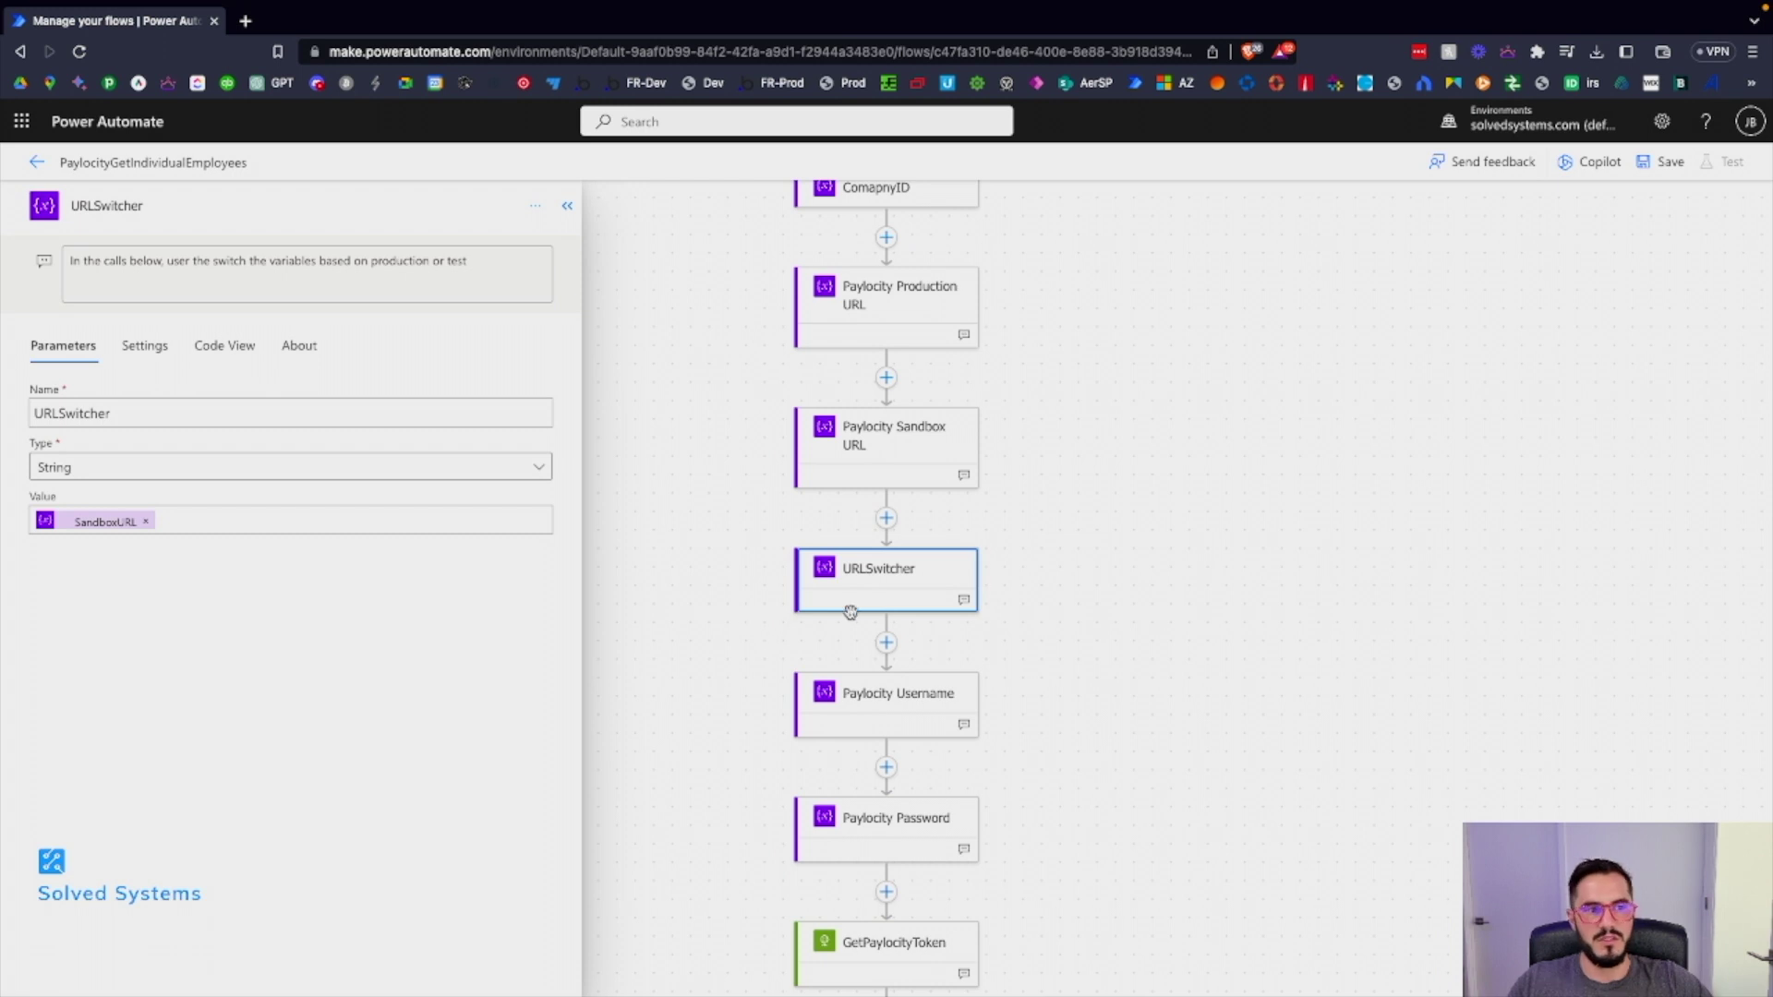
pyautogui.click(880, 699)
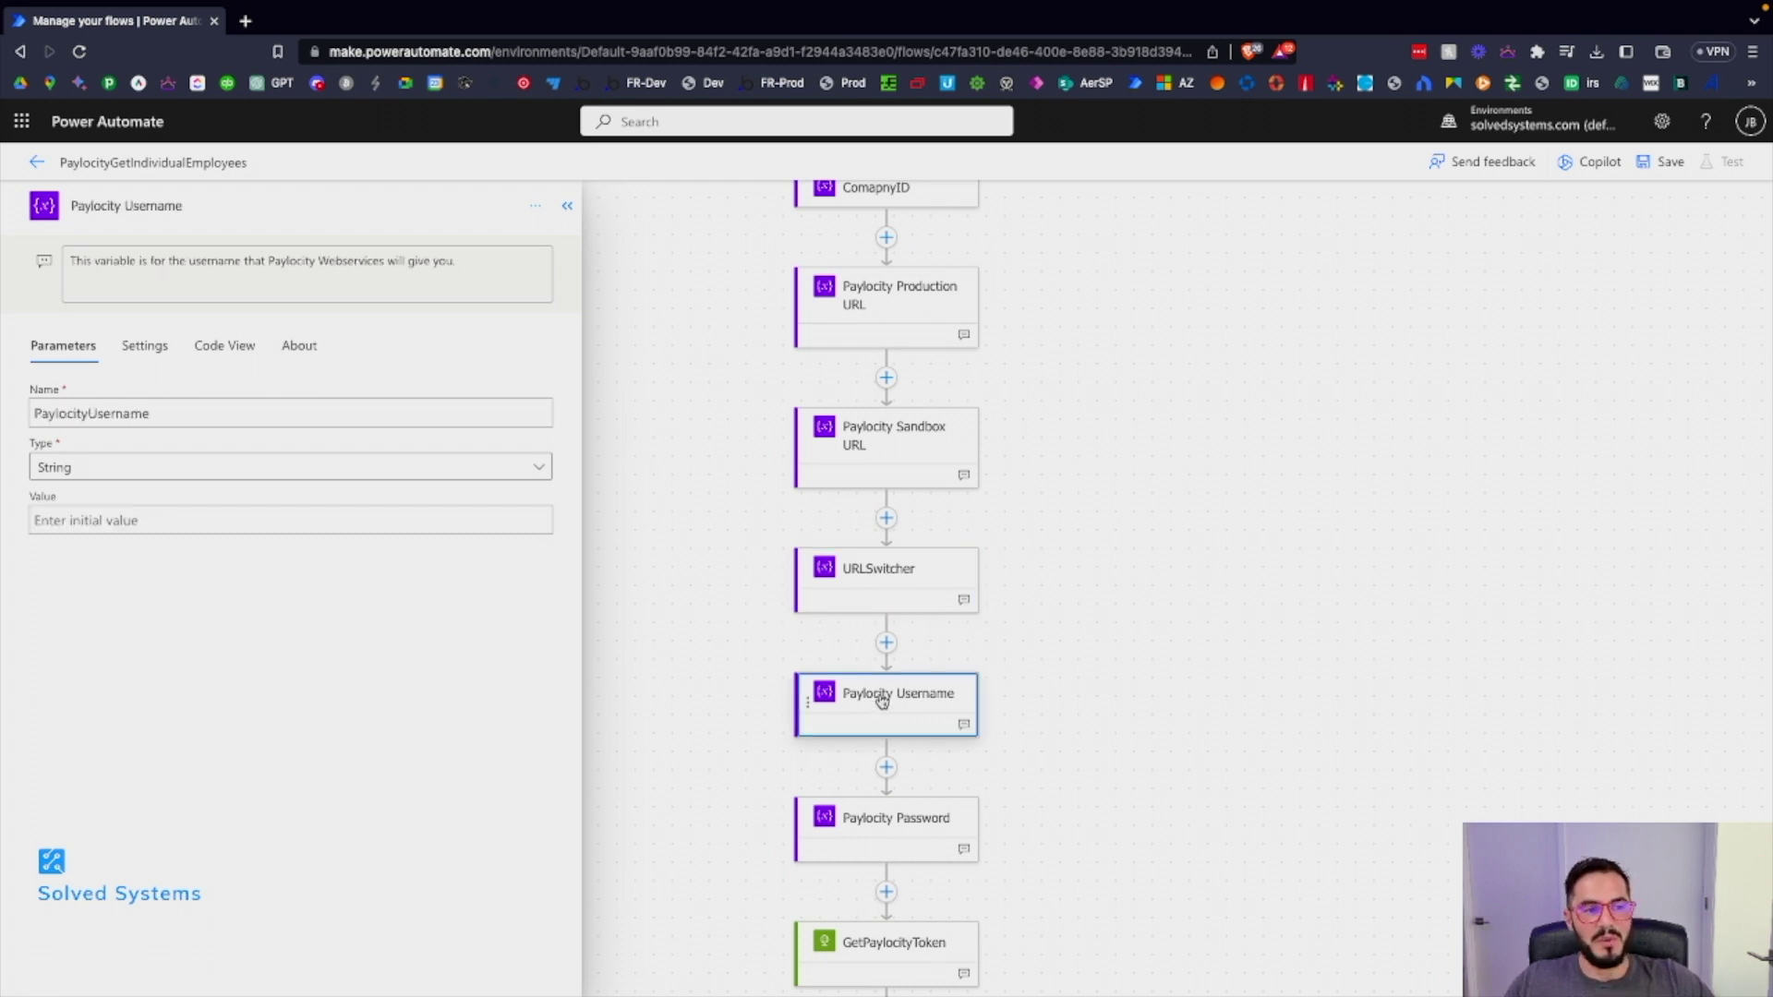
pyautogui.scroll(-1, 872, 734)
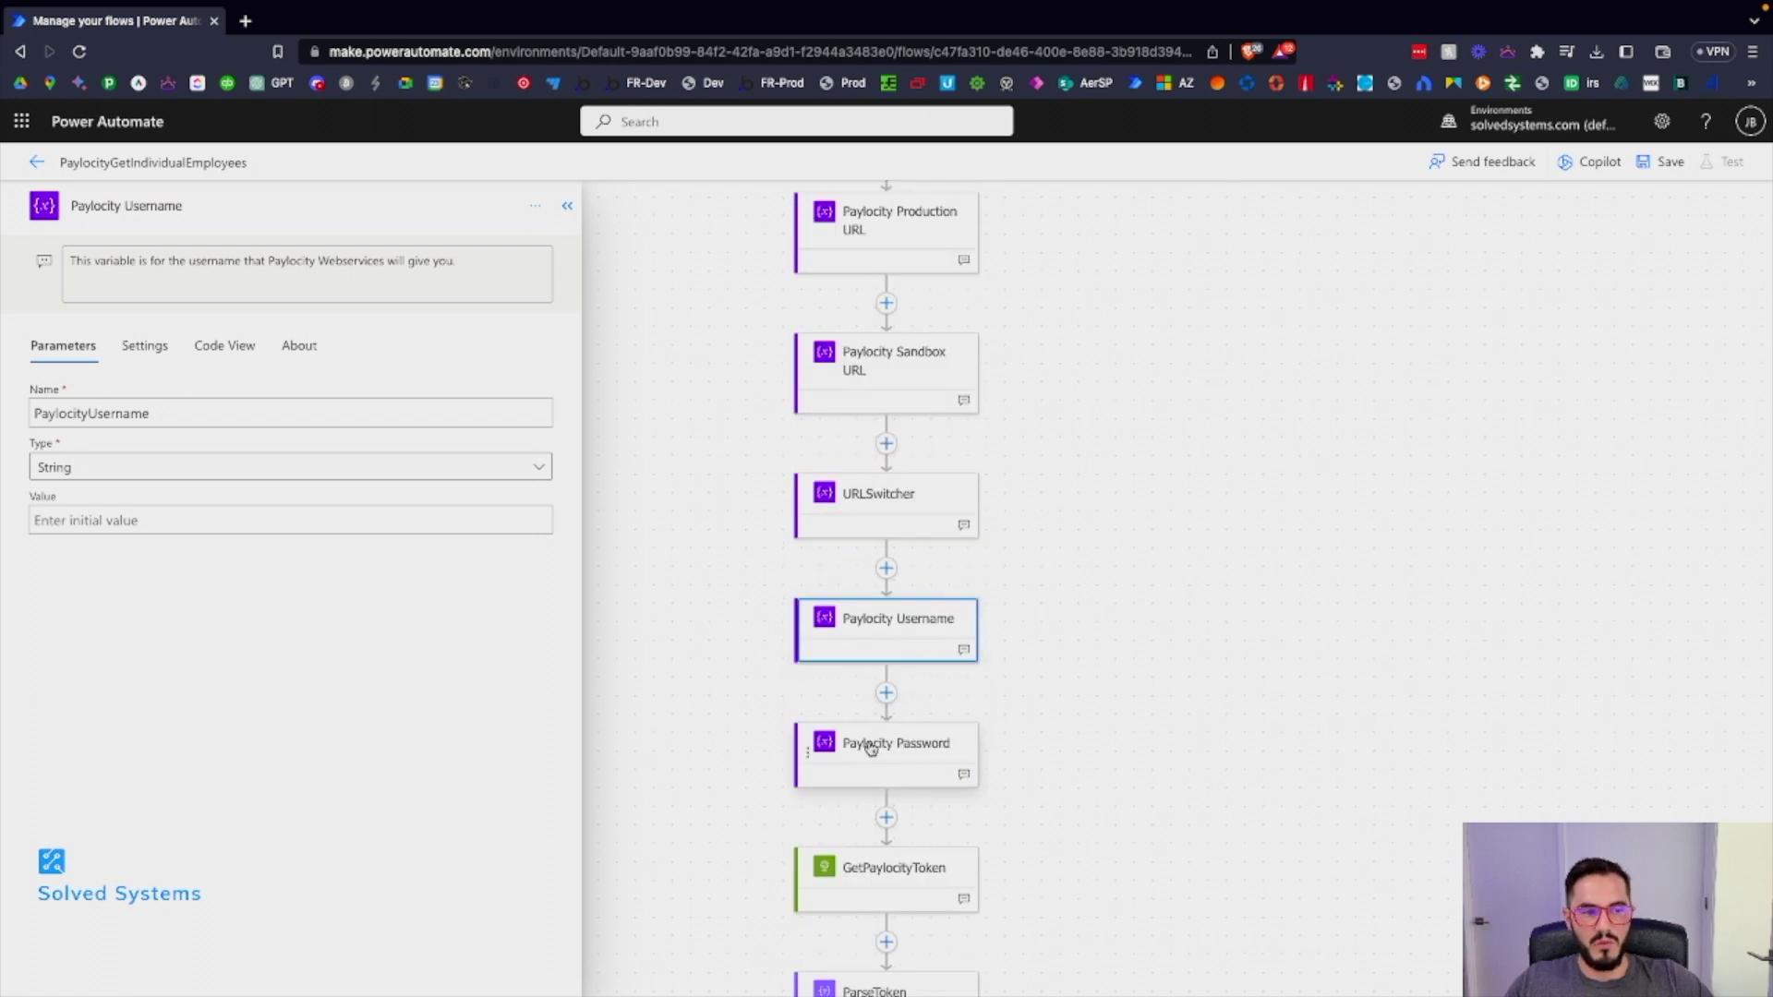
pyautogui.click(871, 745)
pyautogui.scroll(-1, 869, 750)
pyautogui.scroll(-2, 863, 785)
# Step: Inspect the GetPaylocityToken POST request's client-credentials body and Content-Type header
pyautogui.click(869, 658)
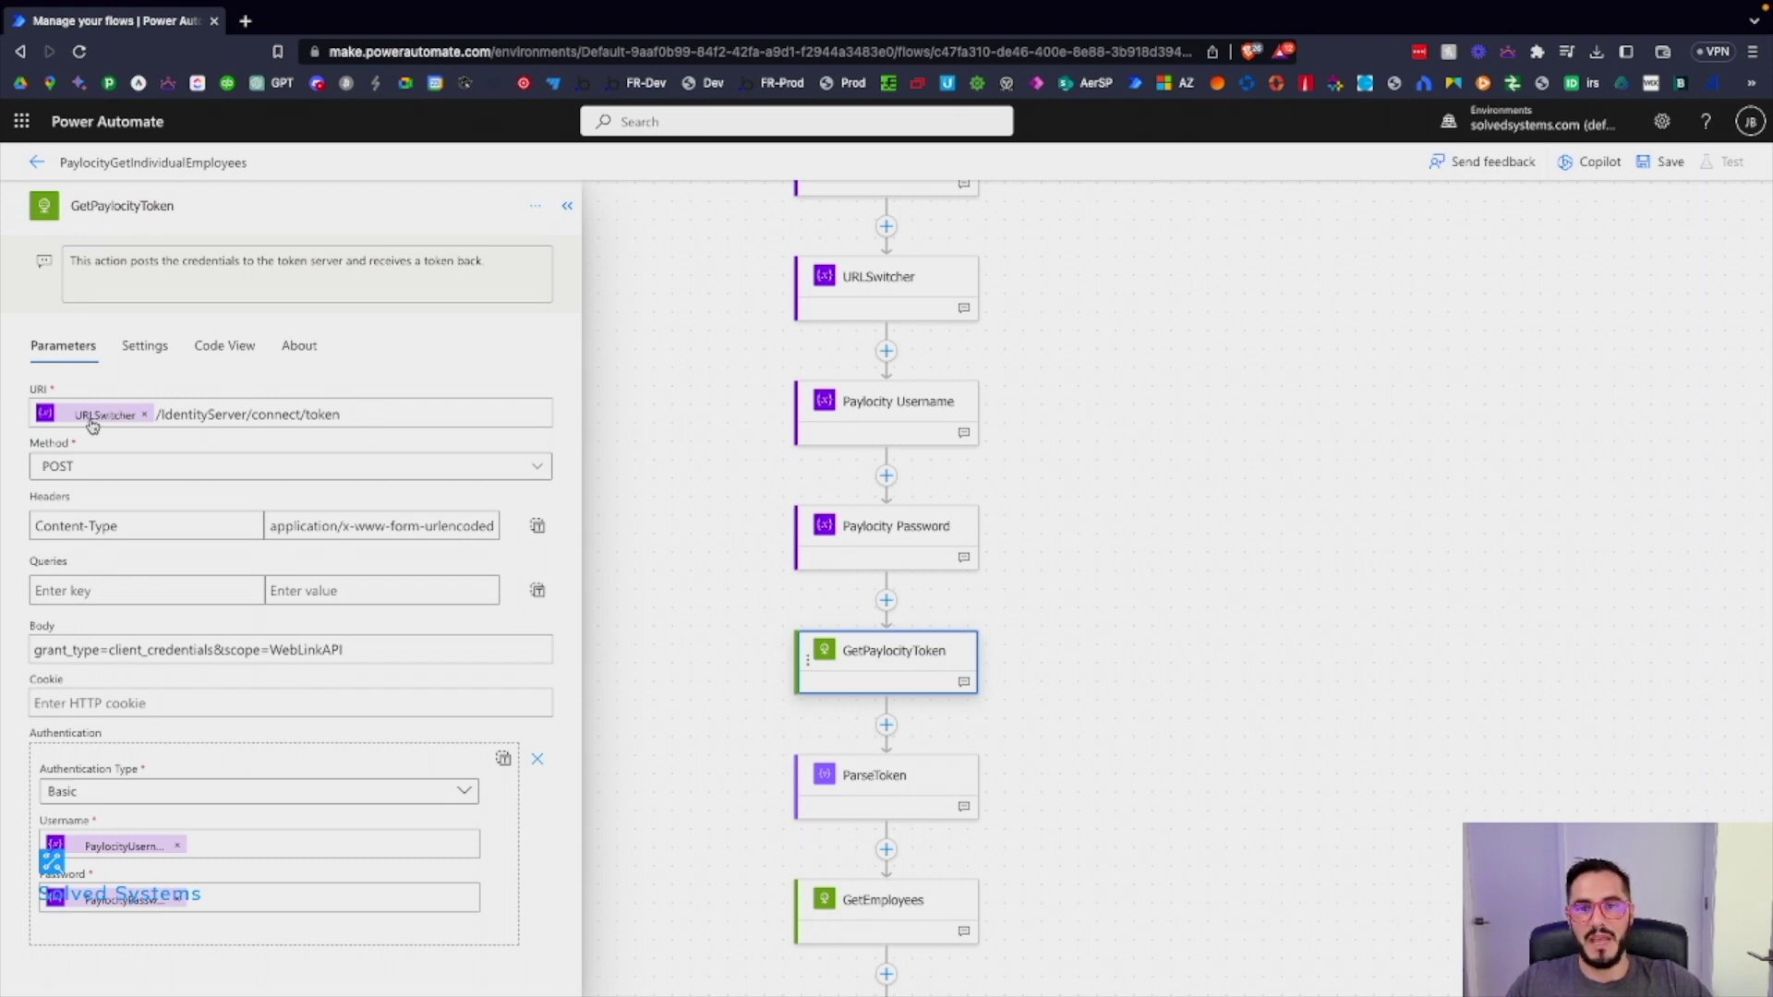
pyautogui.moveTo(106, 417)
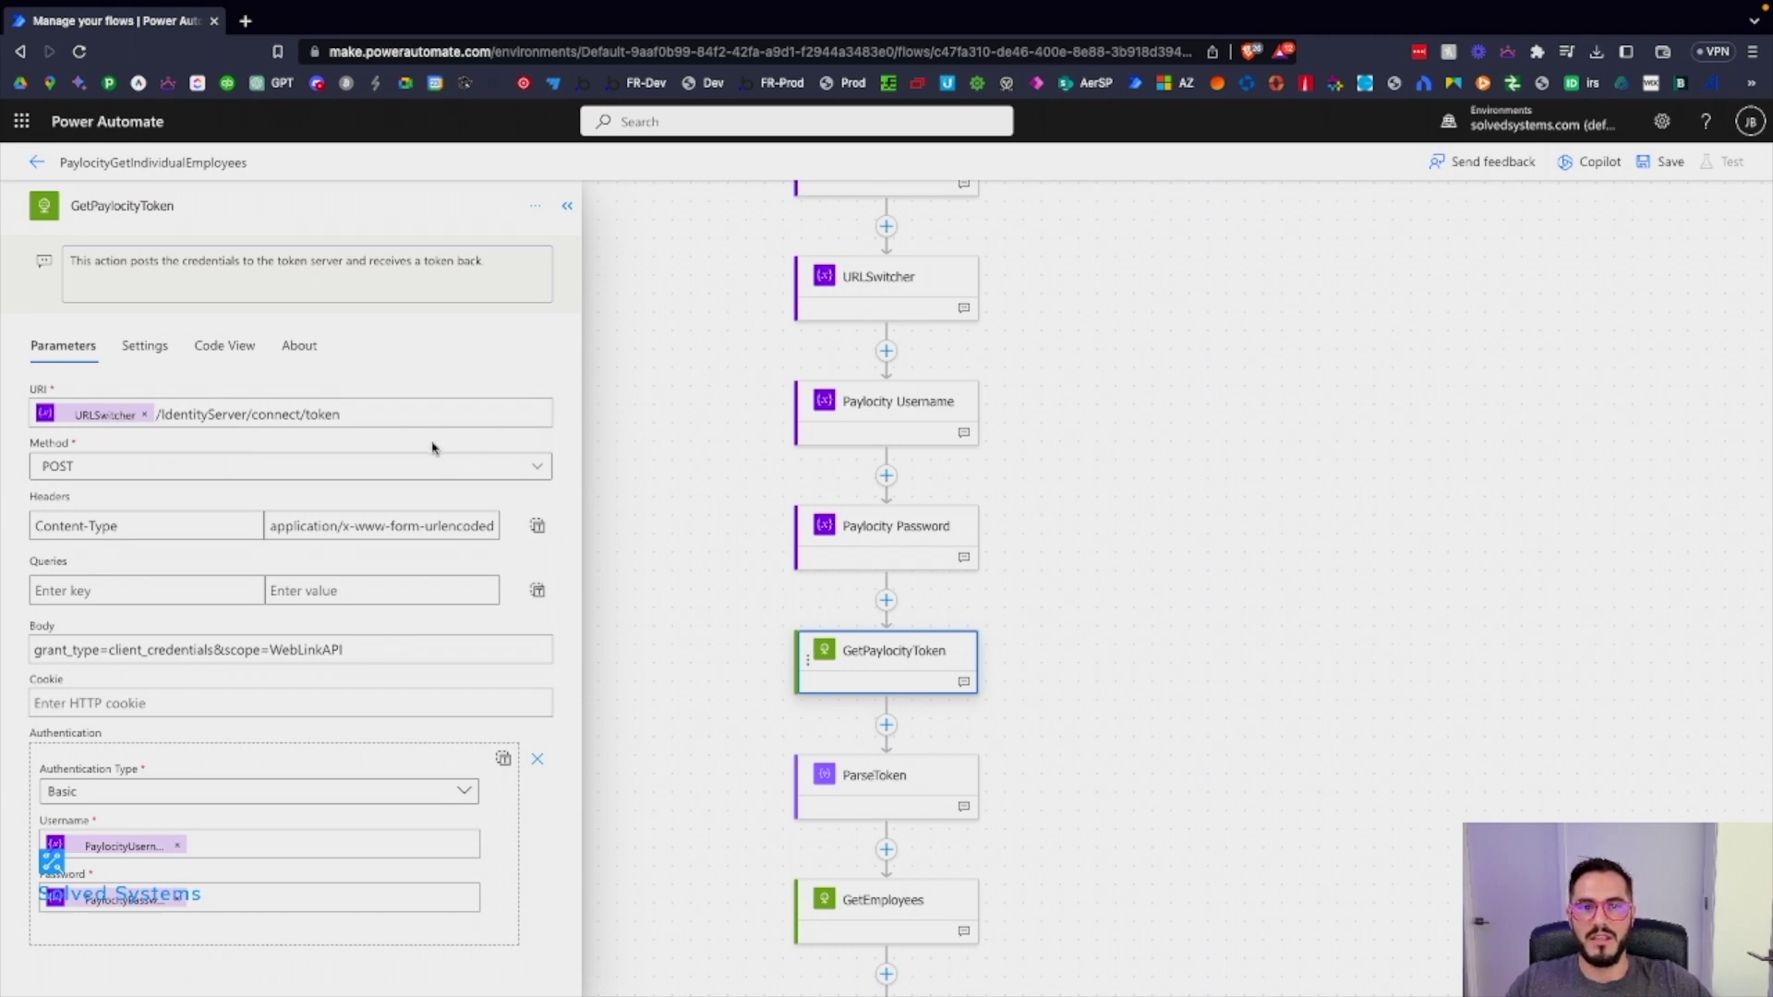
pyautogui.click(415, 639)
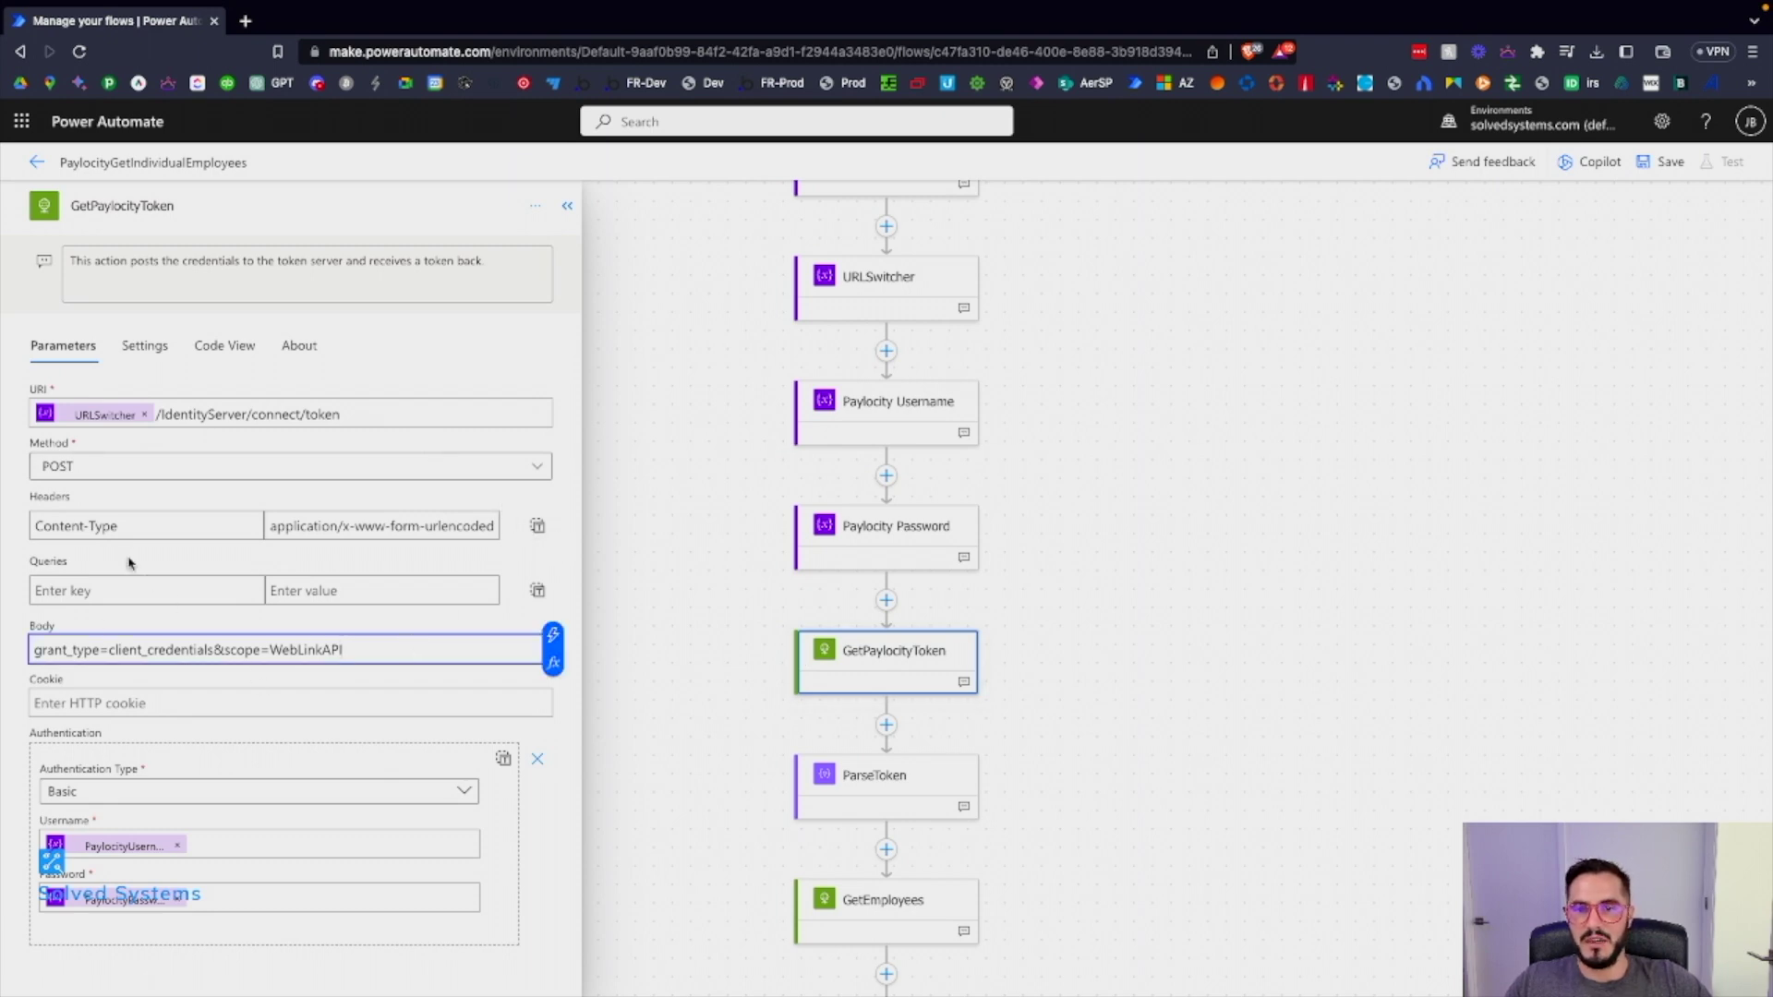
pyautogui.click(319, 524)
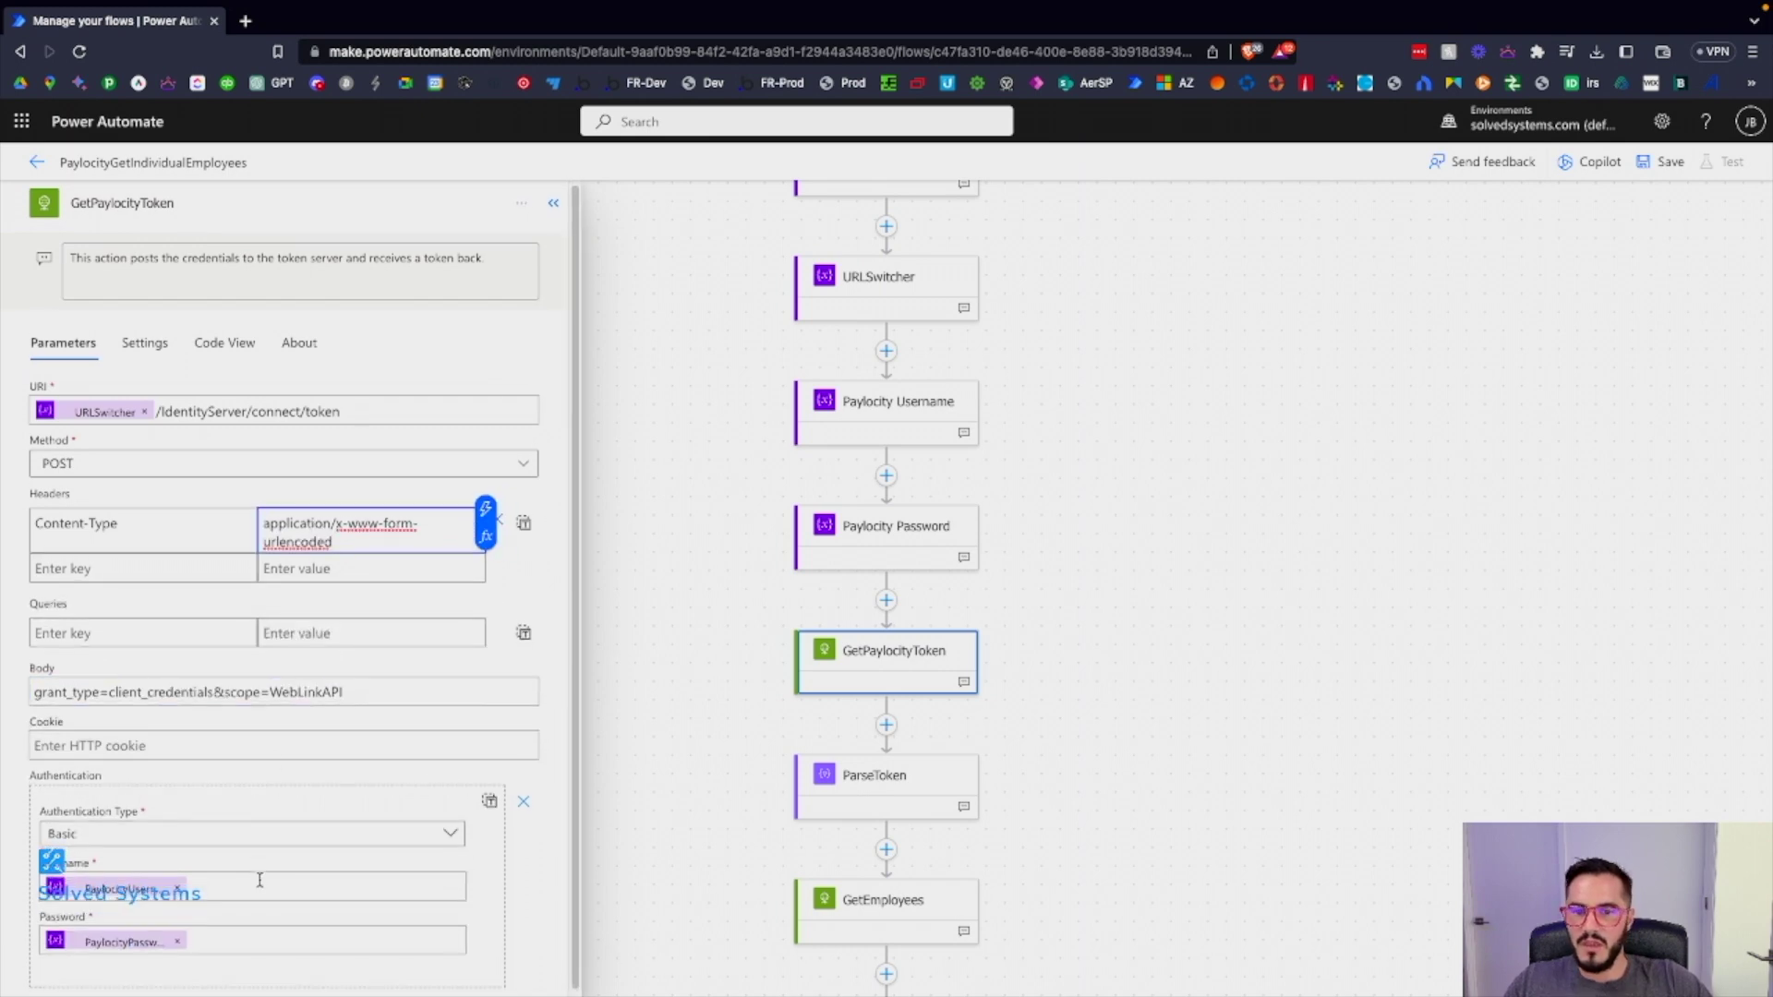
pyautogui.click(265, 851)
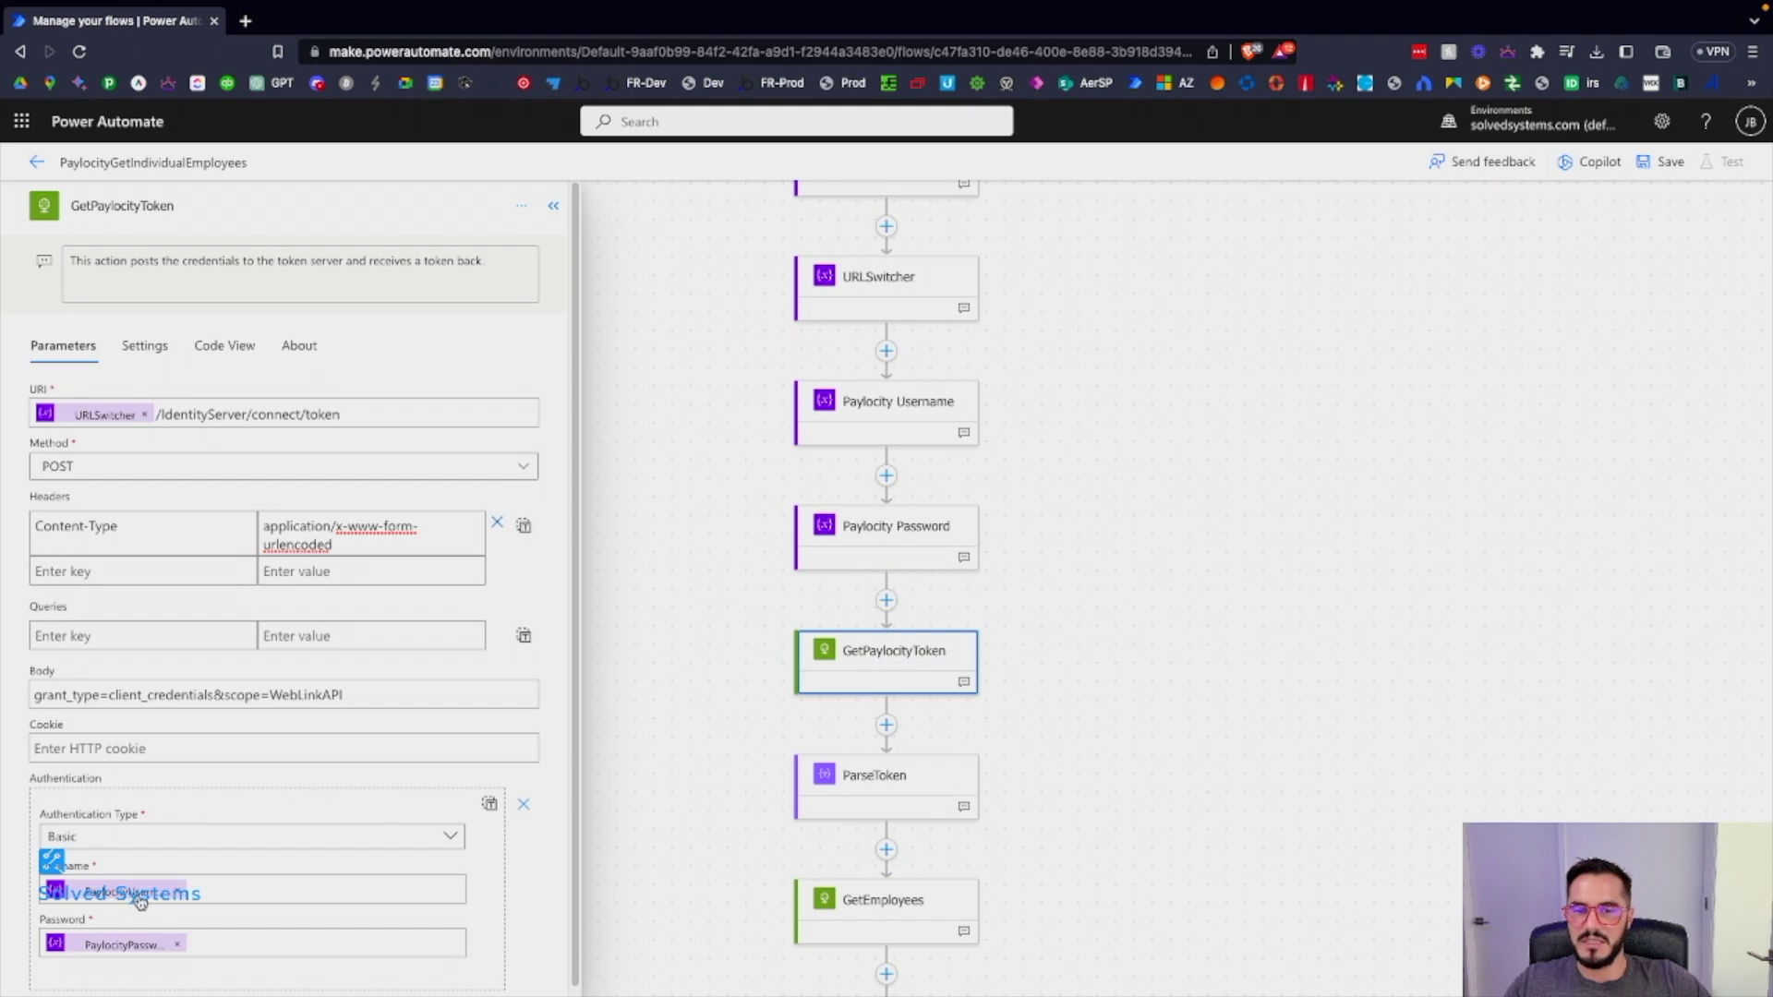
# Step: Bring up the ParseToken step's schema for access_token, expires_in and token_type
pyautogui.scroll(-1, 914, 702)
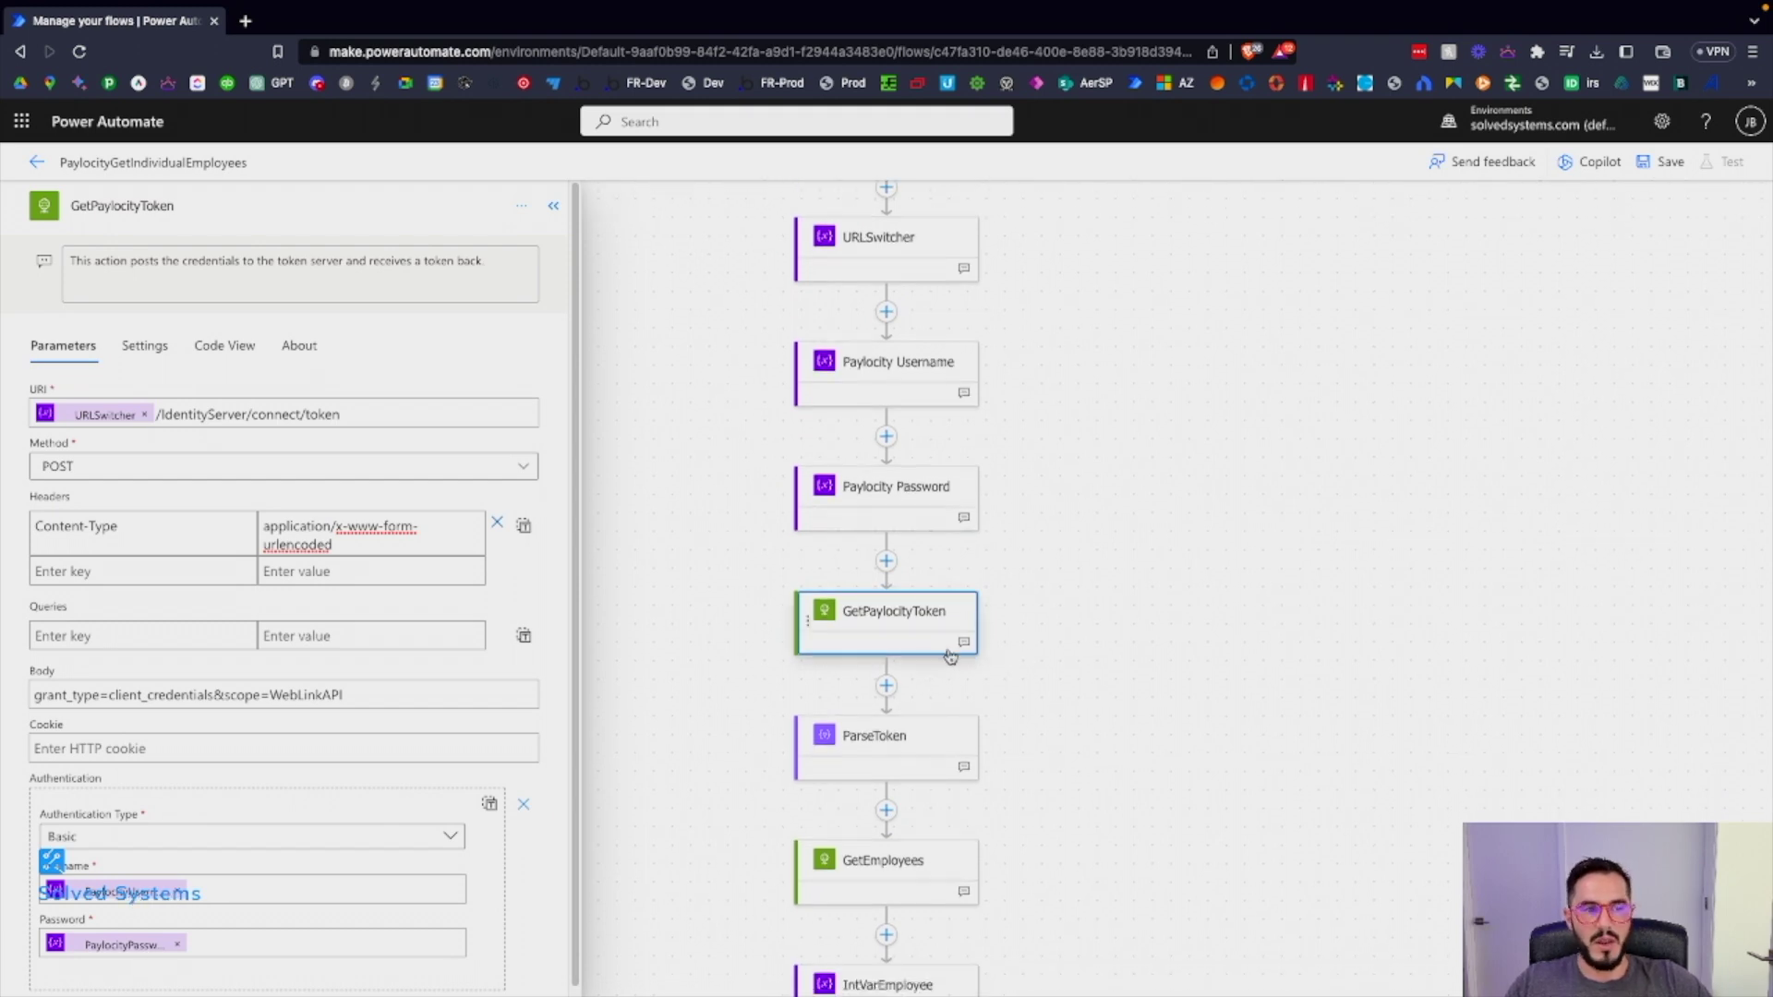
pyautogui.scroll(-2, 994, 655)
pyautogui.scroll(-2, 994, 661)
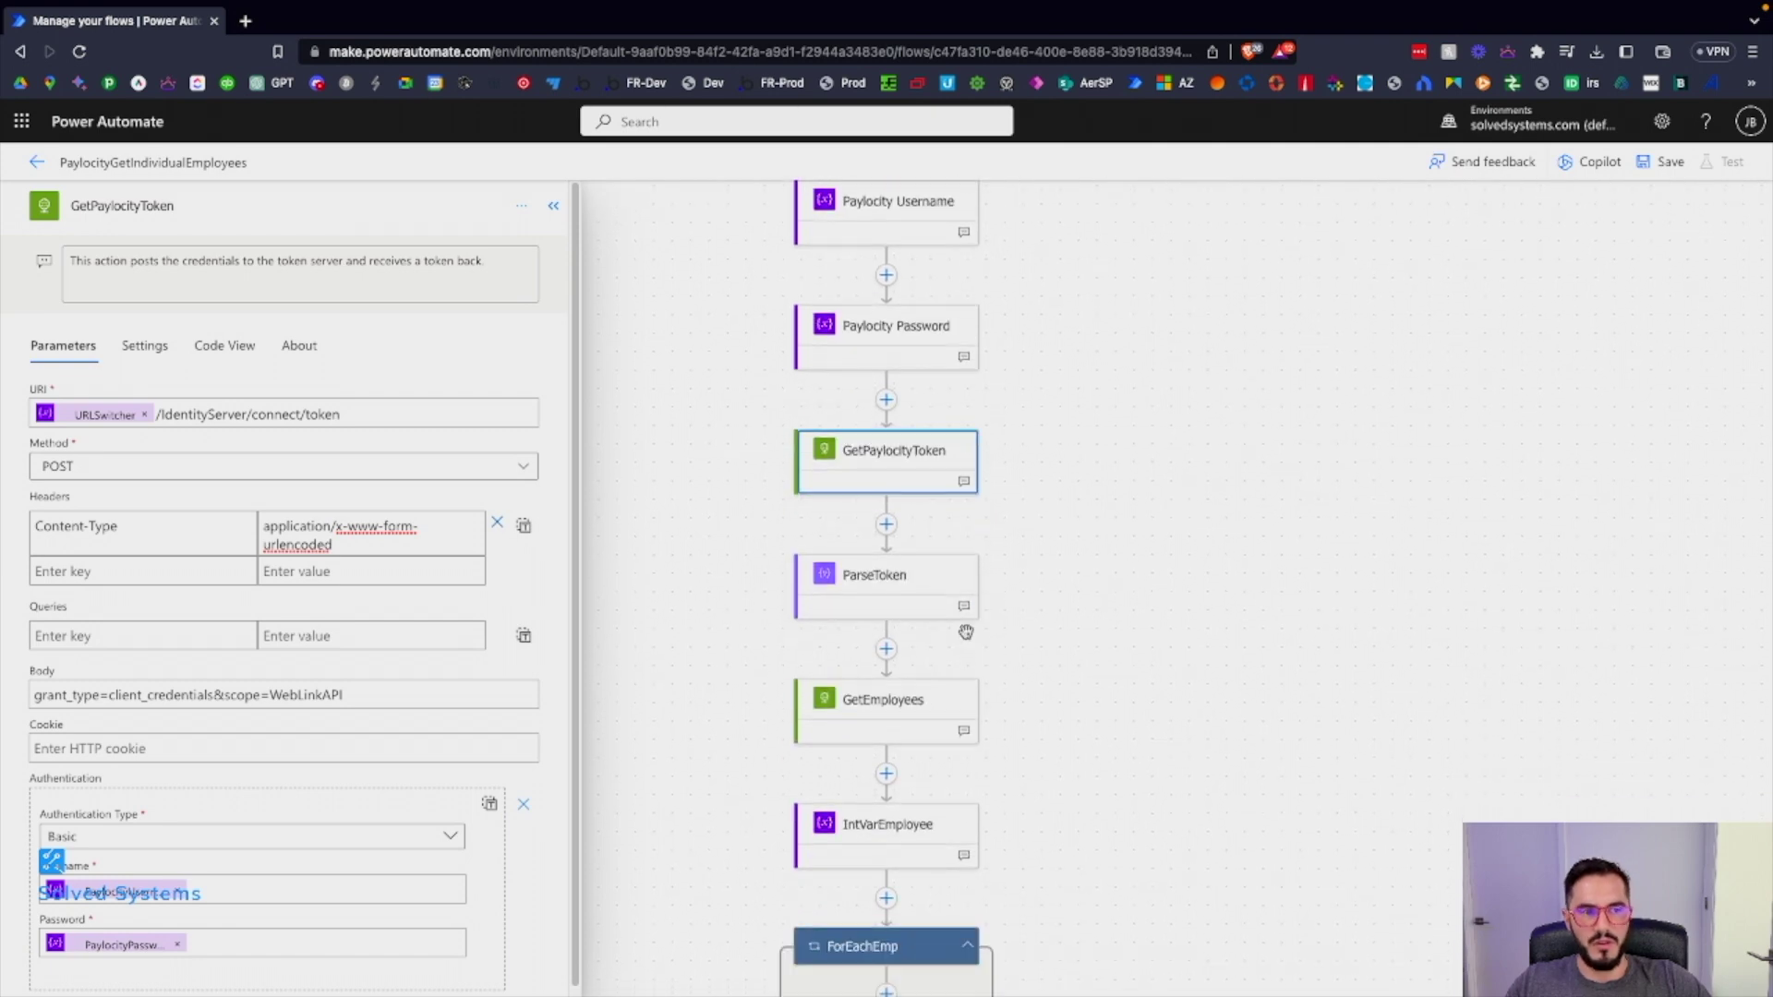
pyautogui.click(901, 591)
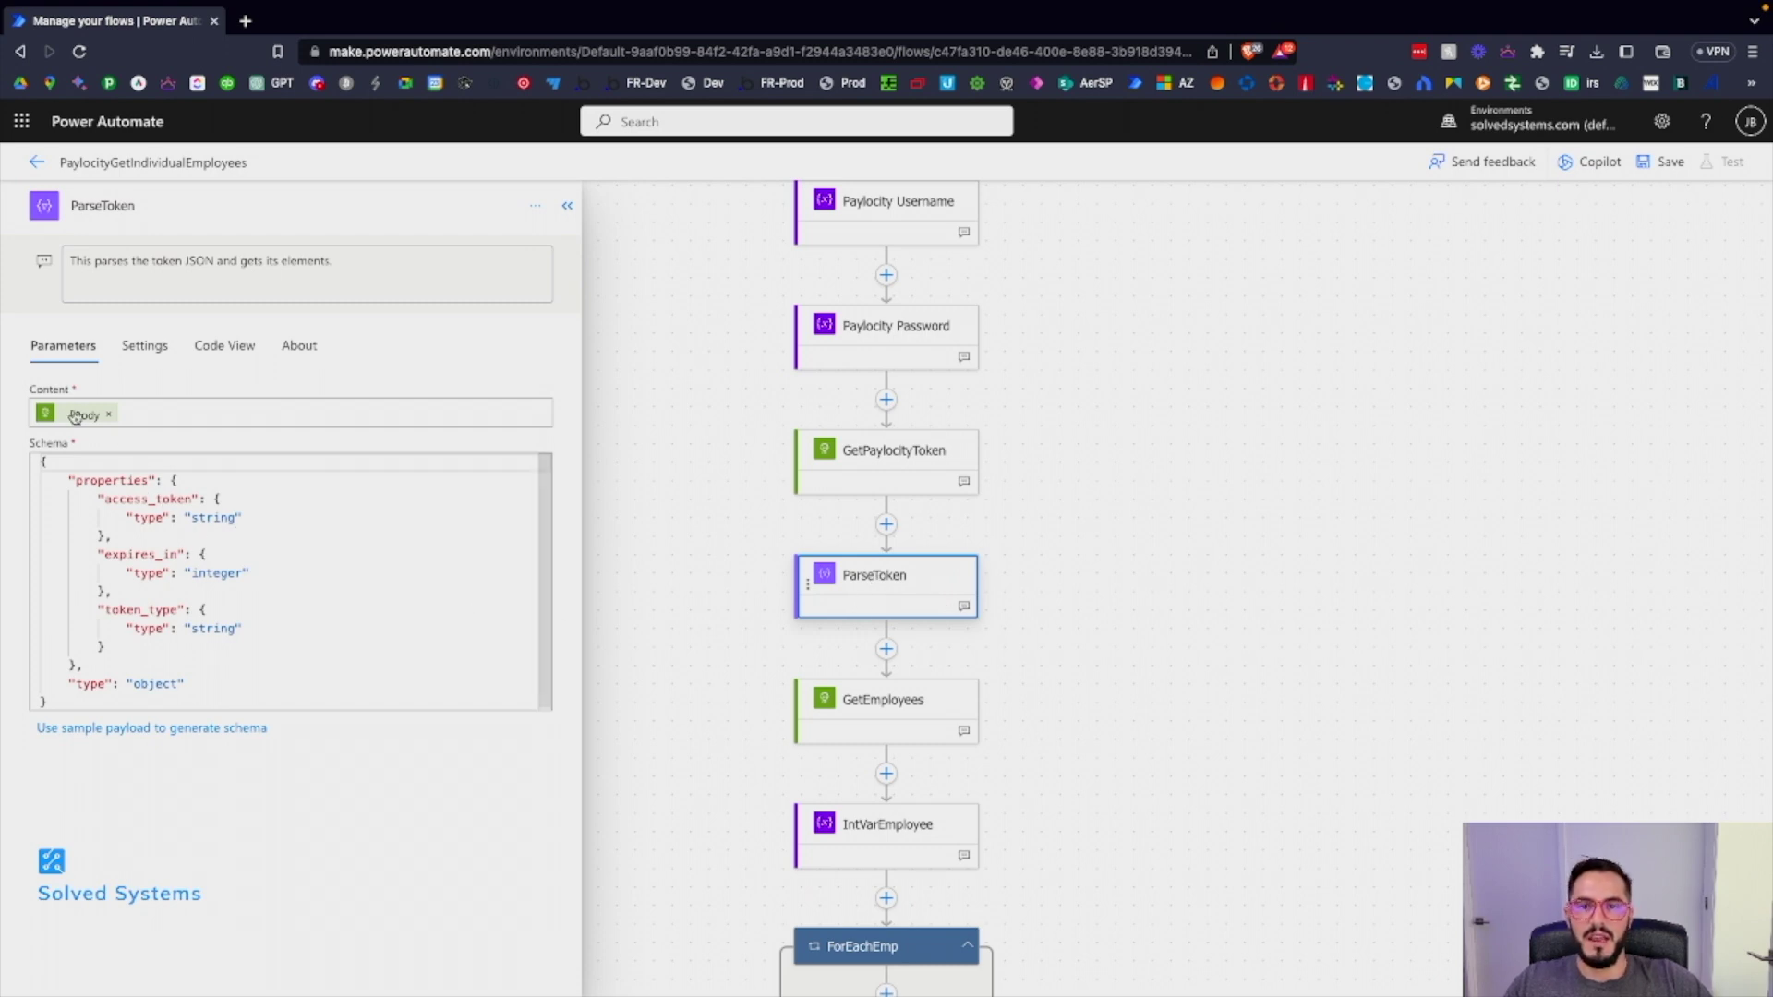
# Step: Open the GetEmployees GET request to URLSwitcher/api/v2/companies/CompanyID/employees/?pagesize=5000
pyautogui.scroll(-1, 811, 649)
pyautogui.scroll(-3, 812, 649)
pyautogui.click(882, 595)
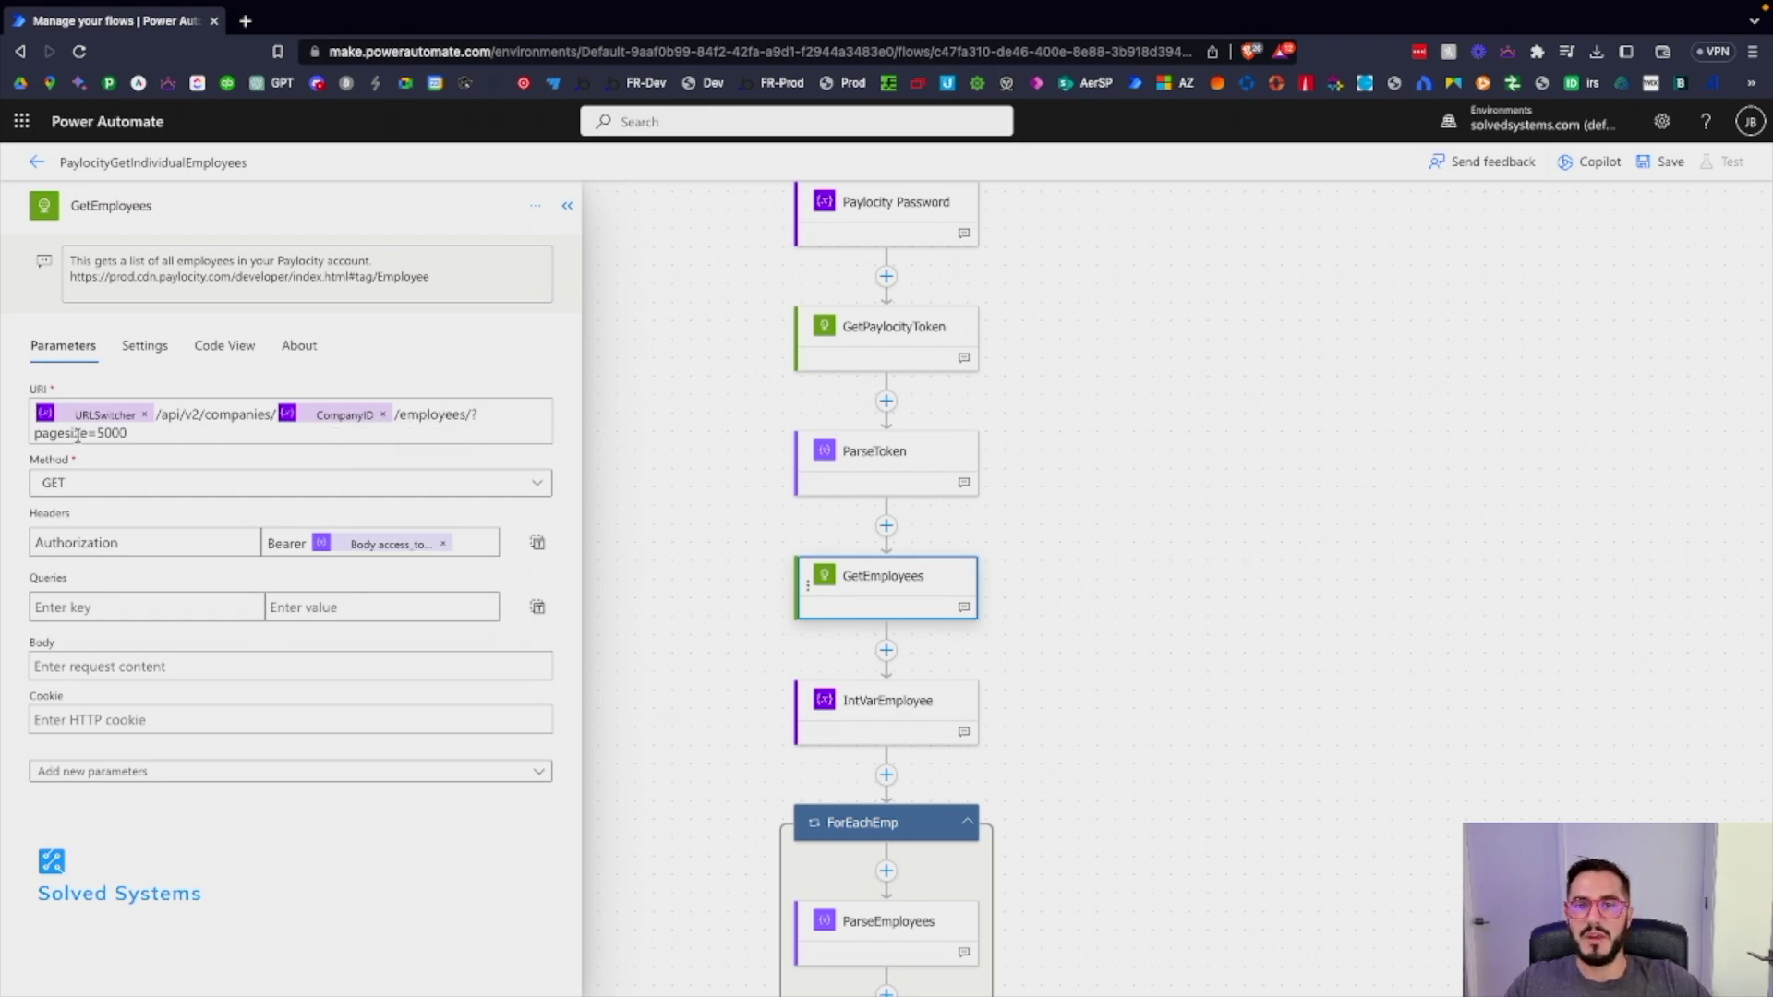
# Step: Highlight the pagesize=5000 value in the GetEmployees address, leaving it unchanged
pyautogui.click(106, 434)
pyautogui.moveTo(134, 434); pyautogui.dragTo(102, 434)
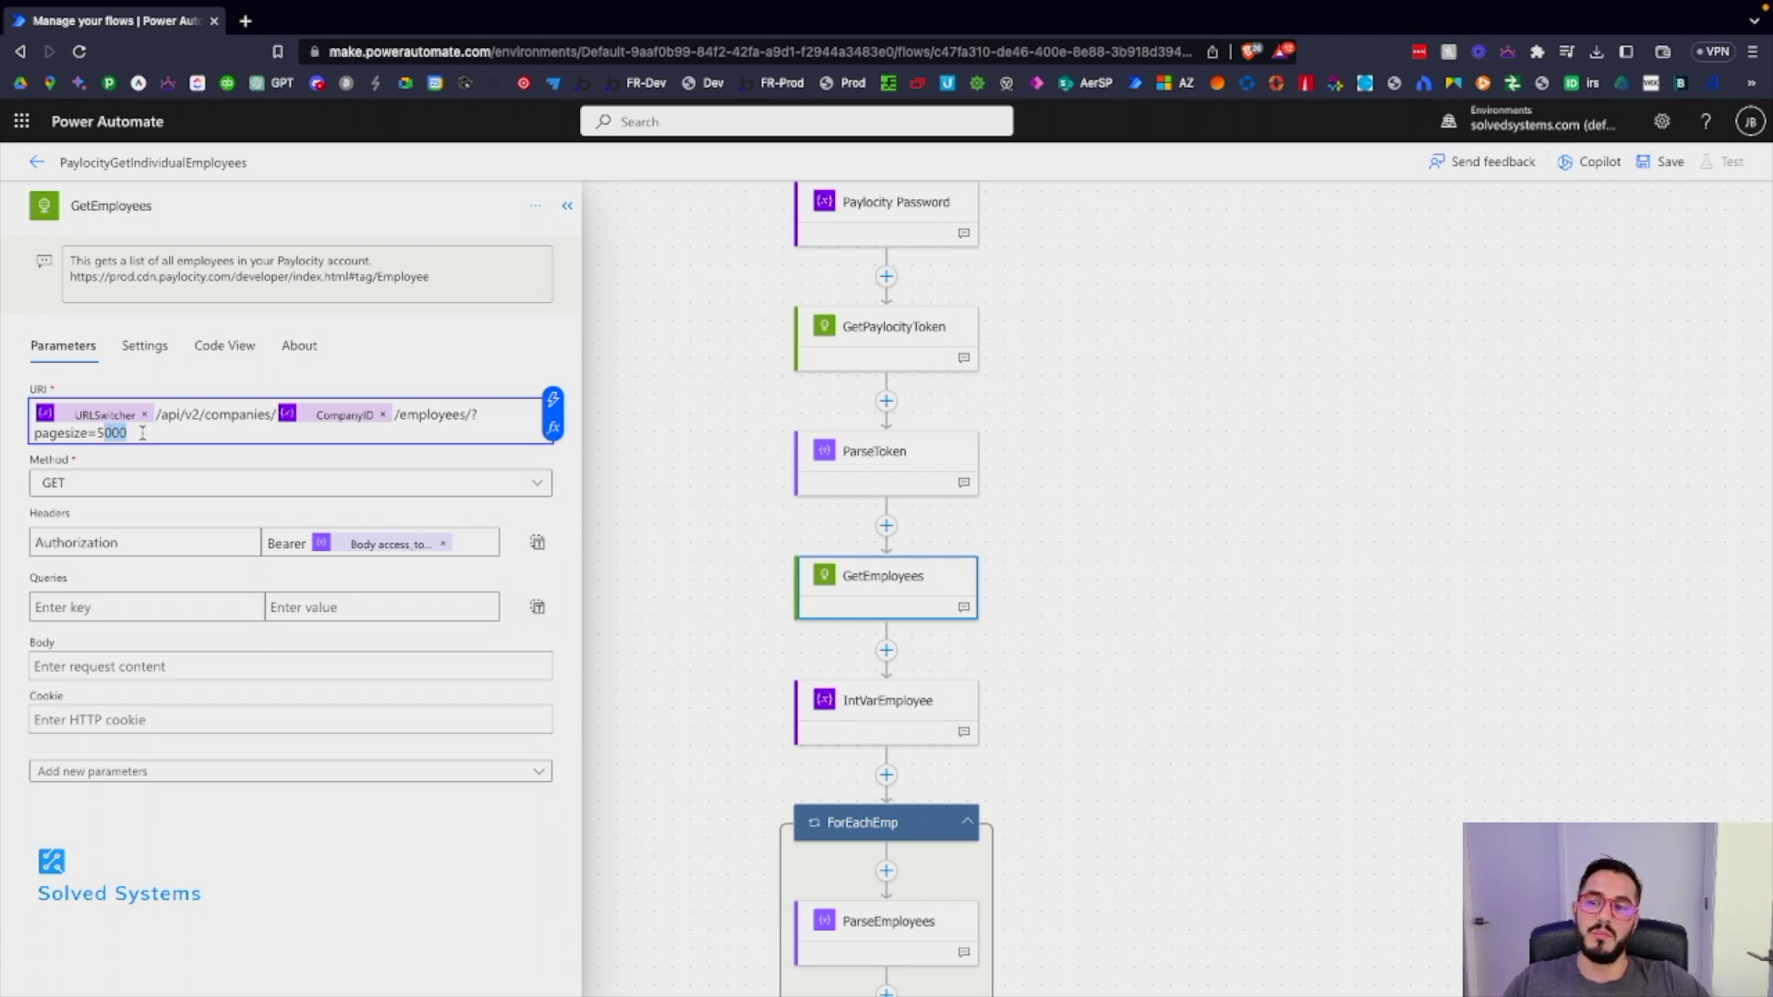
pyautogui.click(142, 433)
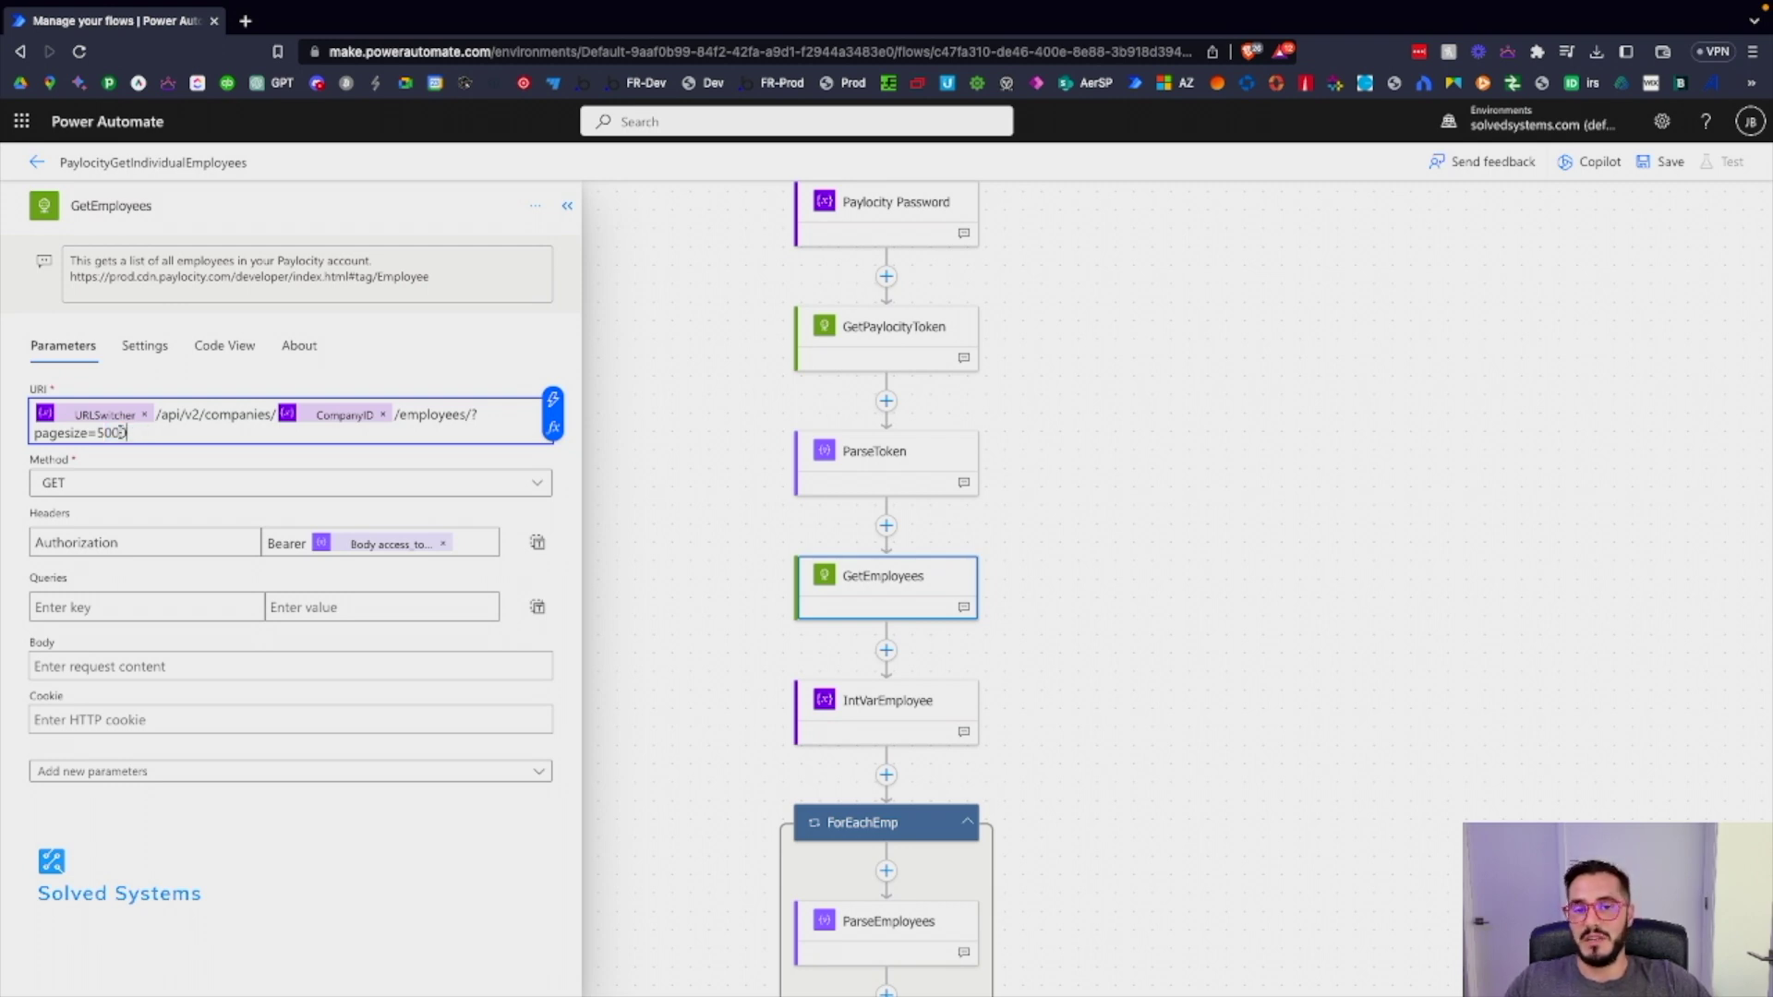
pyautogui.doubleClick(119, 431)
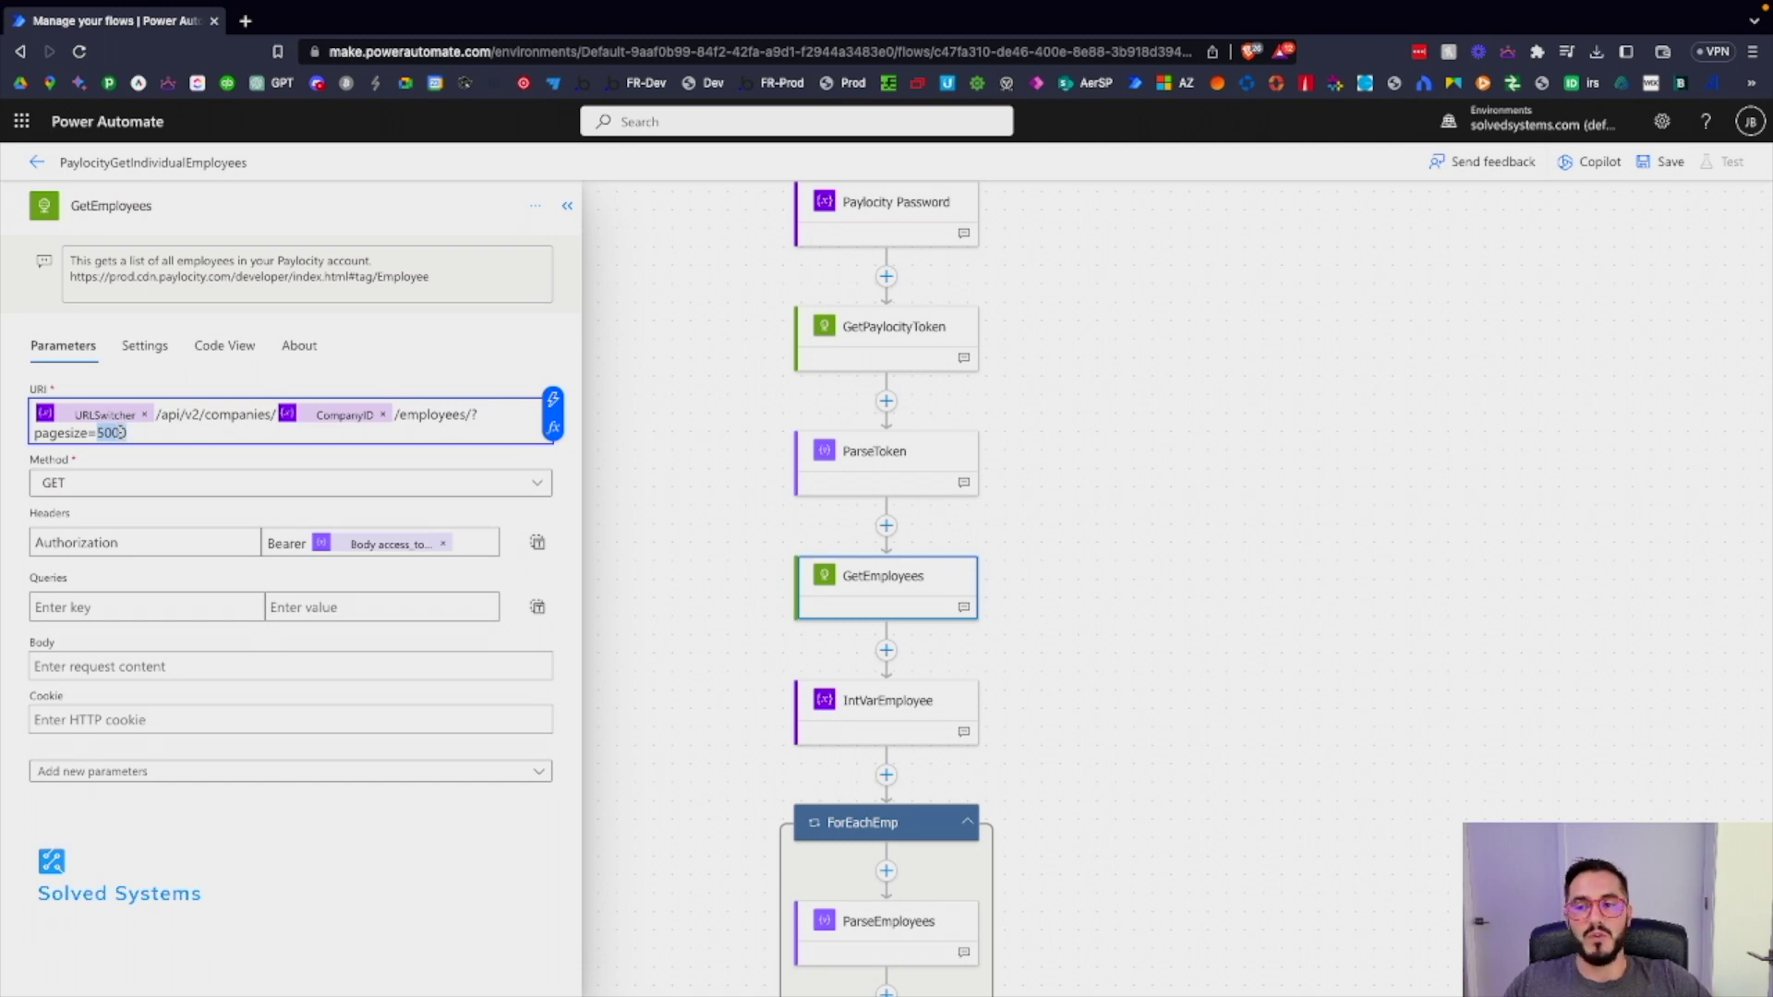
pyautogui.click(171, 433)
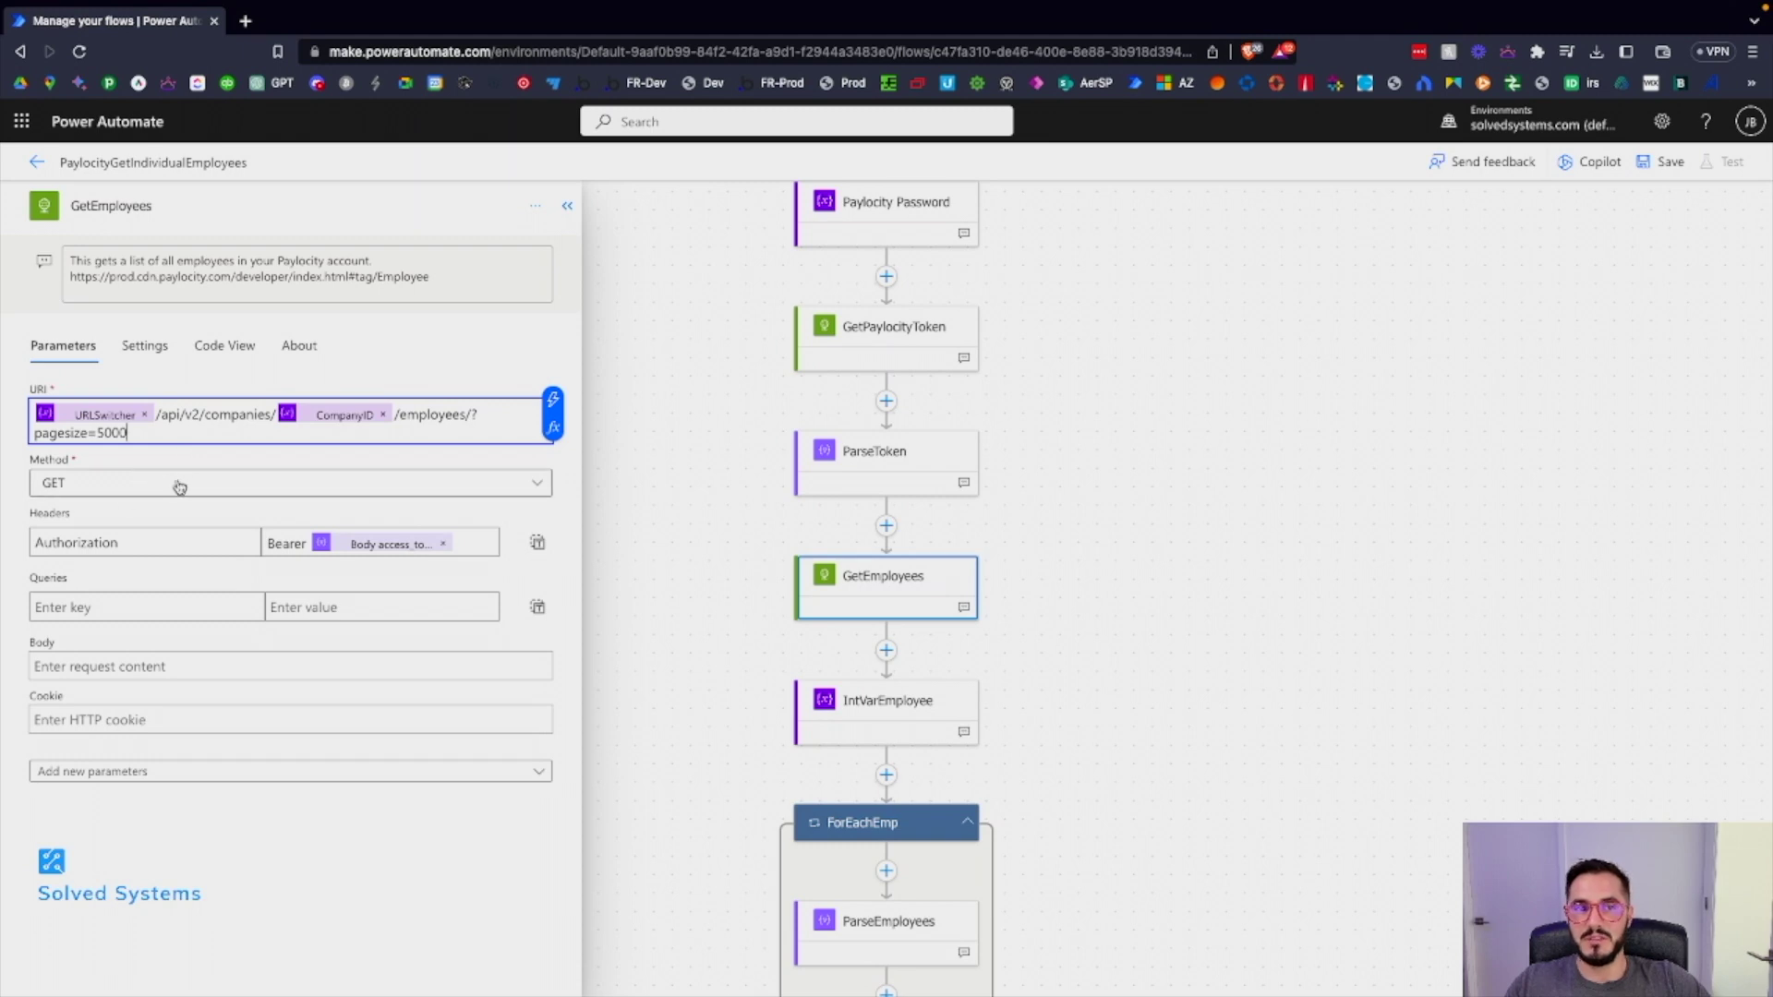
# Step: Check the Authorization Bearer header, glance at ParseToken, and return to GetEmployees
pyautogui.click(192, 530)
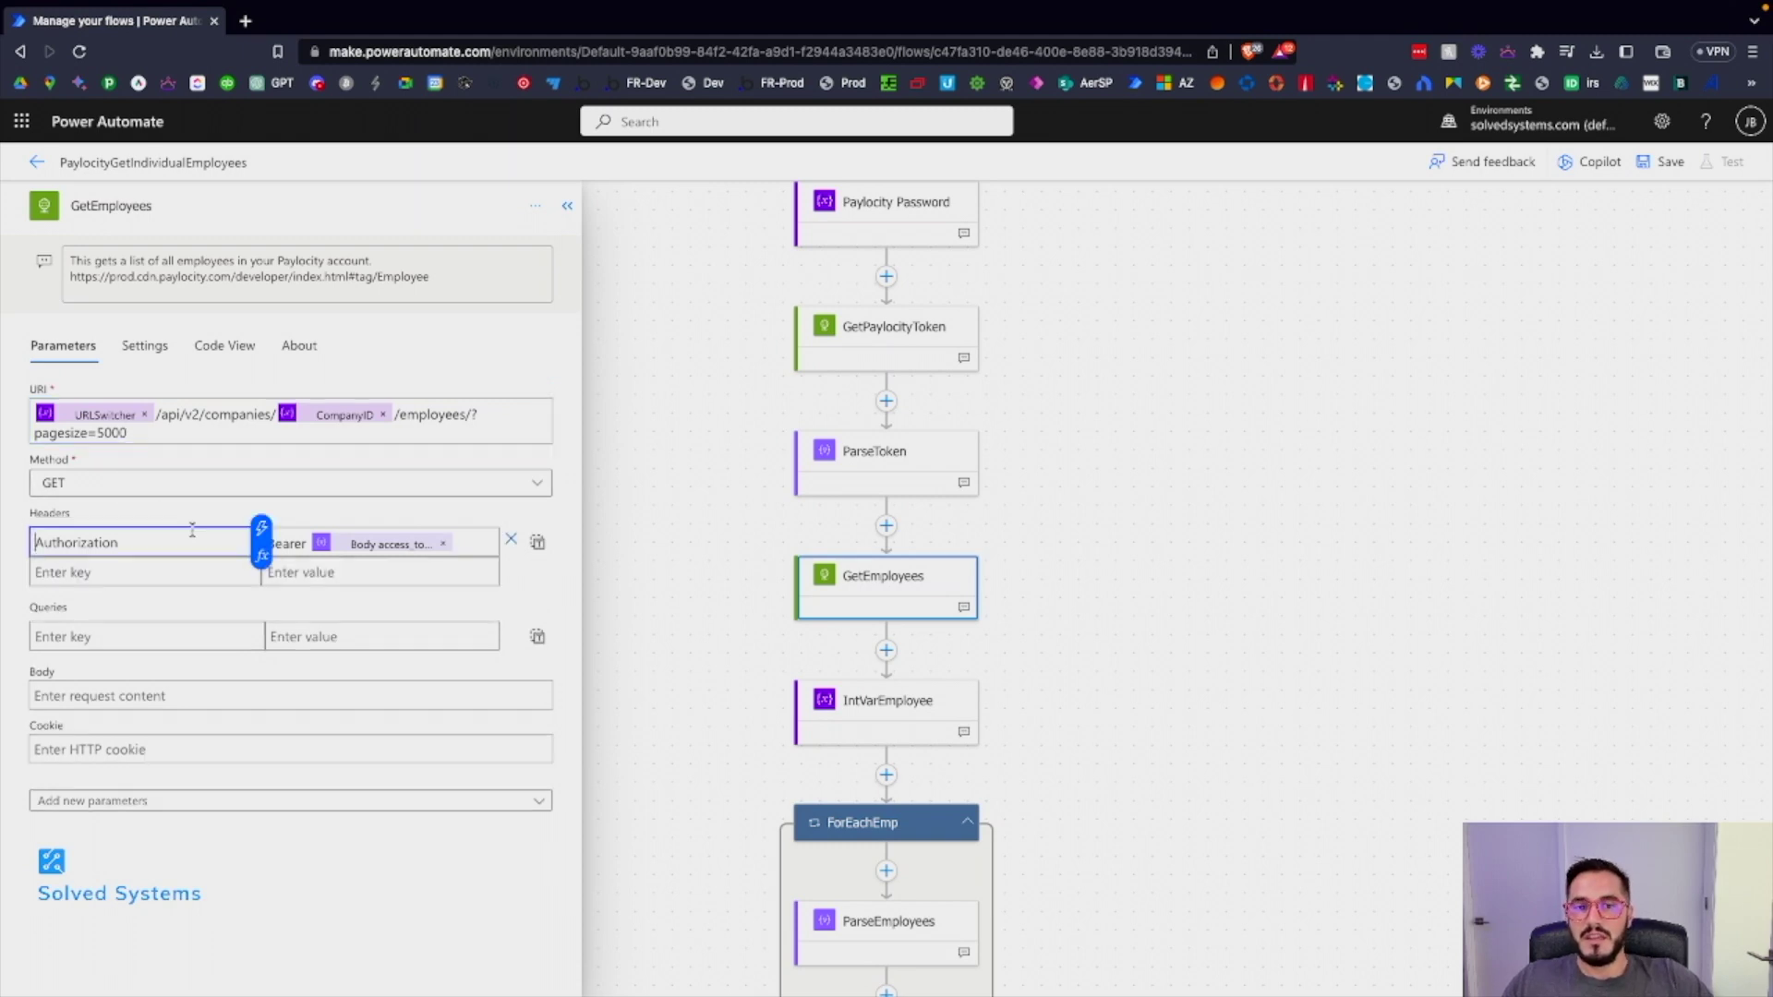
pyautogui.click(330, 554)
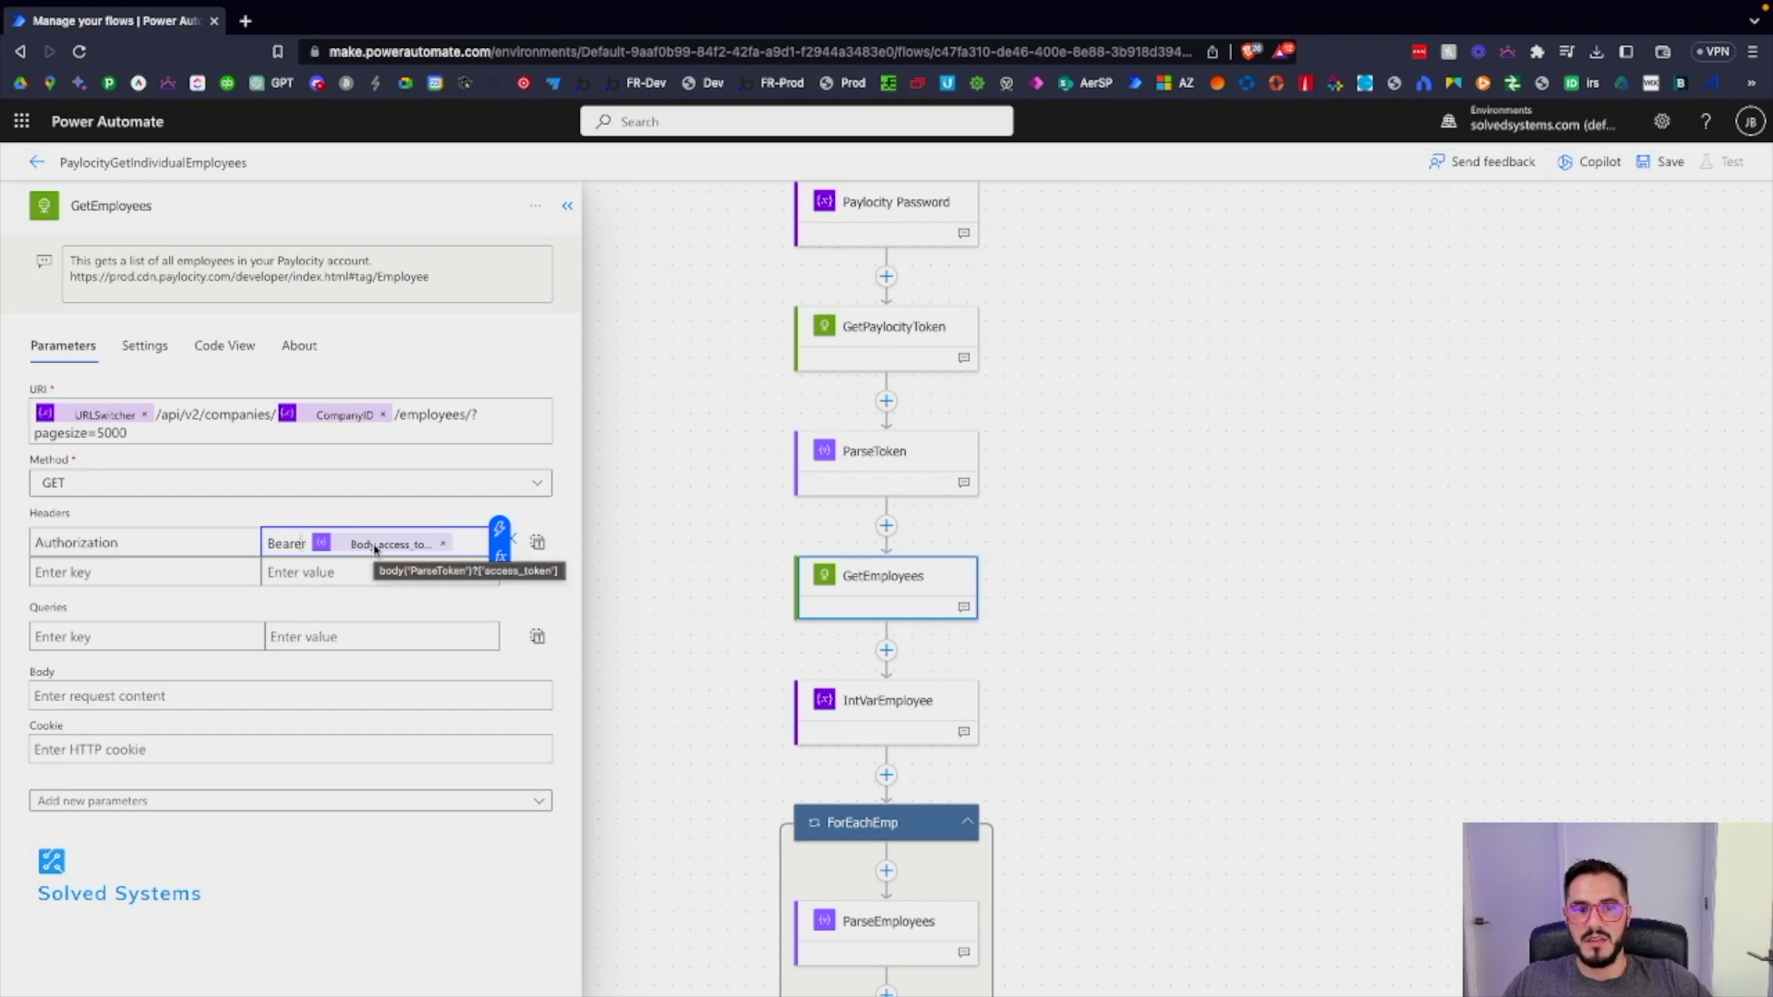
pyautogui.click(880, 459)
pyautogui.click(882, 596)
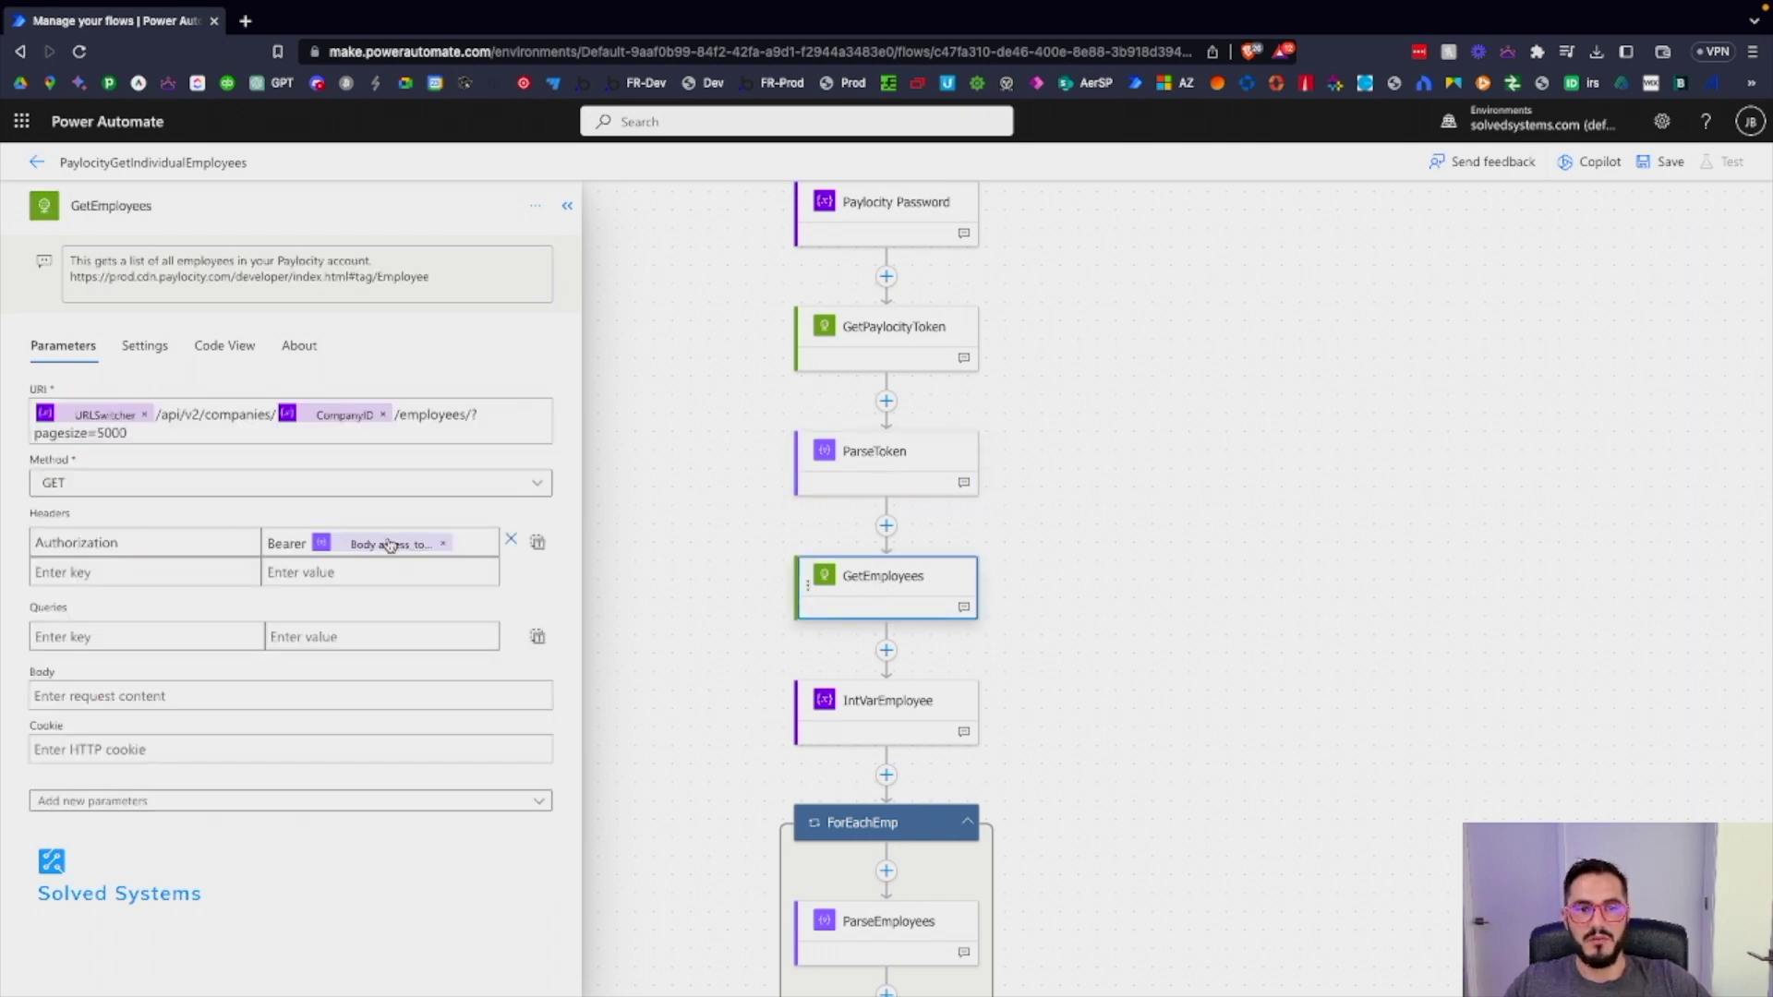
pyautogui.scroll(-2, 886, 646)
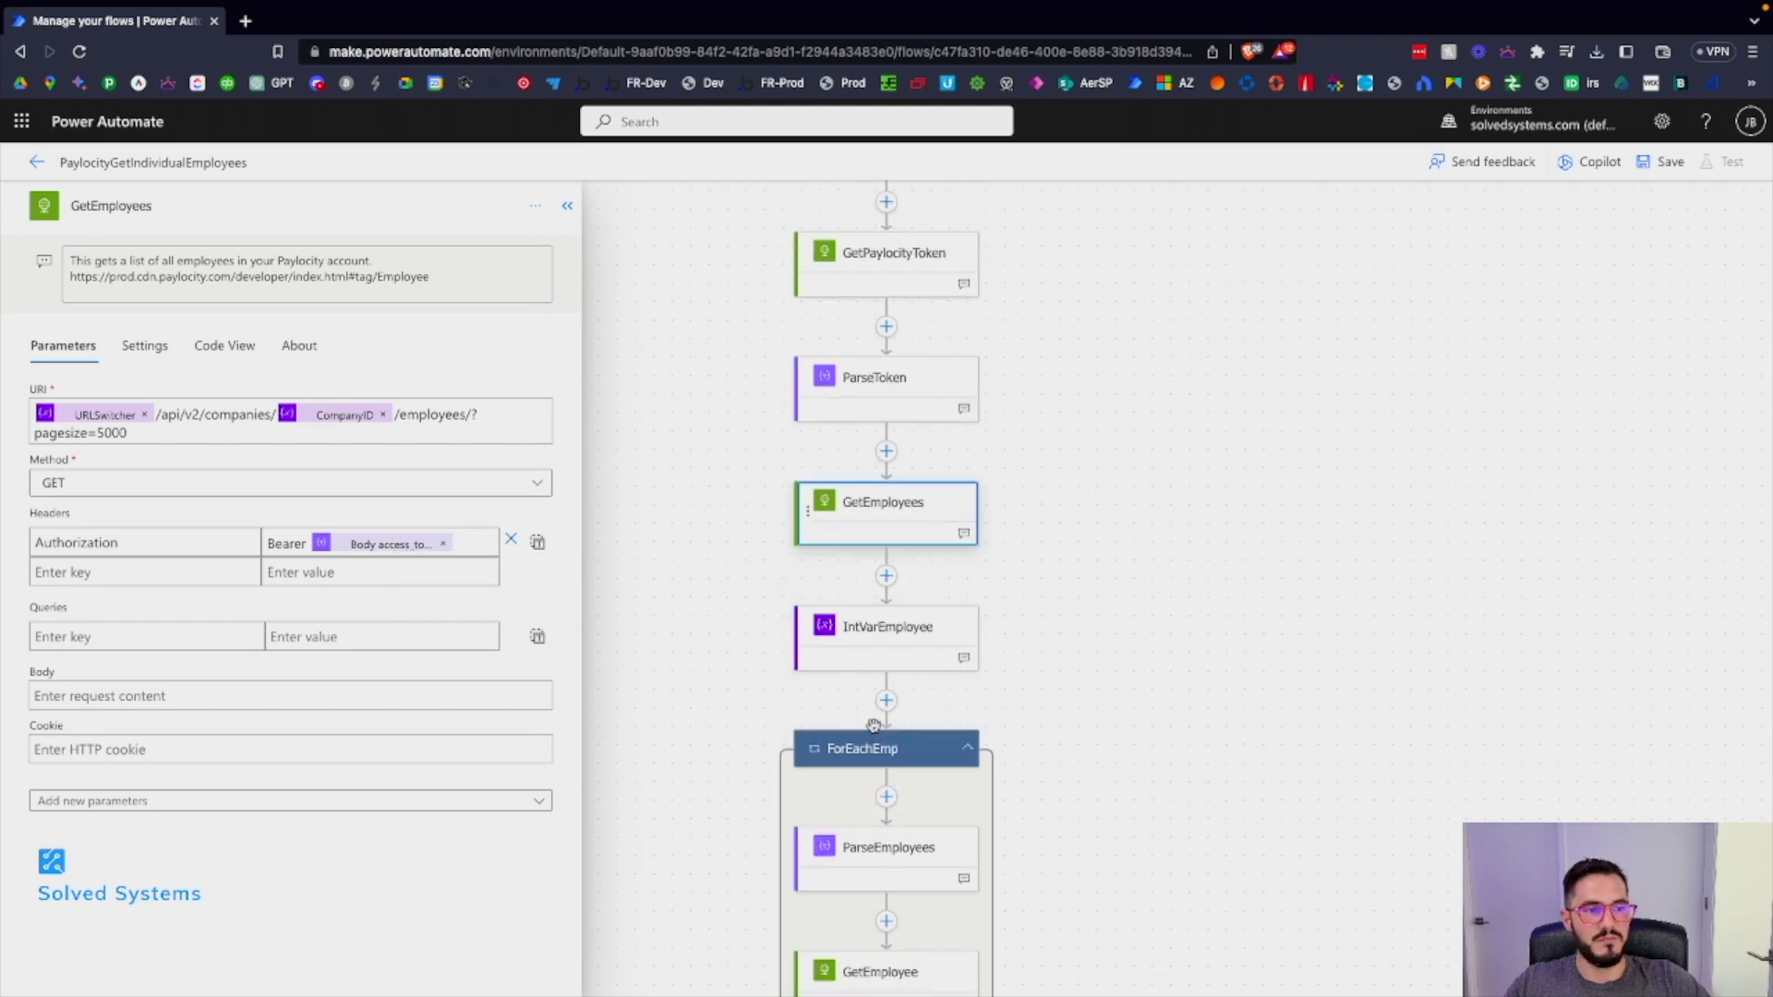
# Step: Check the IntVarEmployee varemployee name, then open the ForEachEmp loop over GetEmployees Body
pyautogui.click(889, 565)
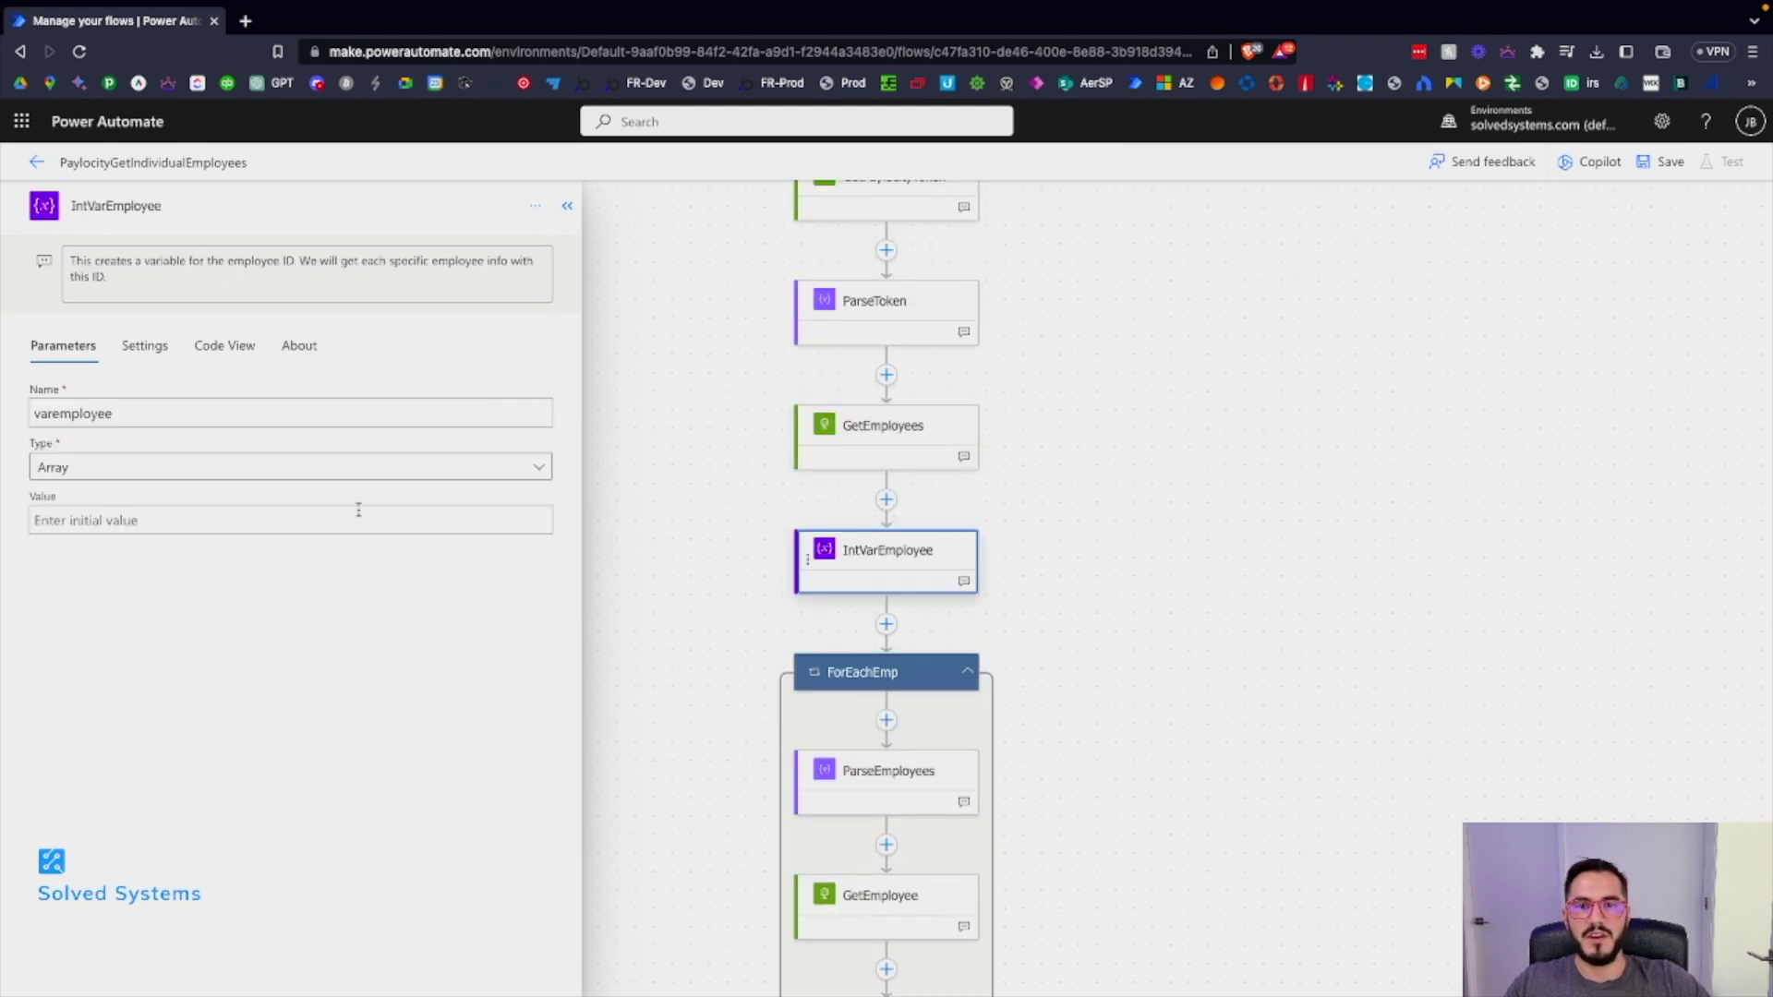
pyautogui.click(134, 415)
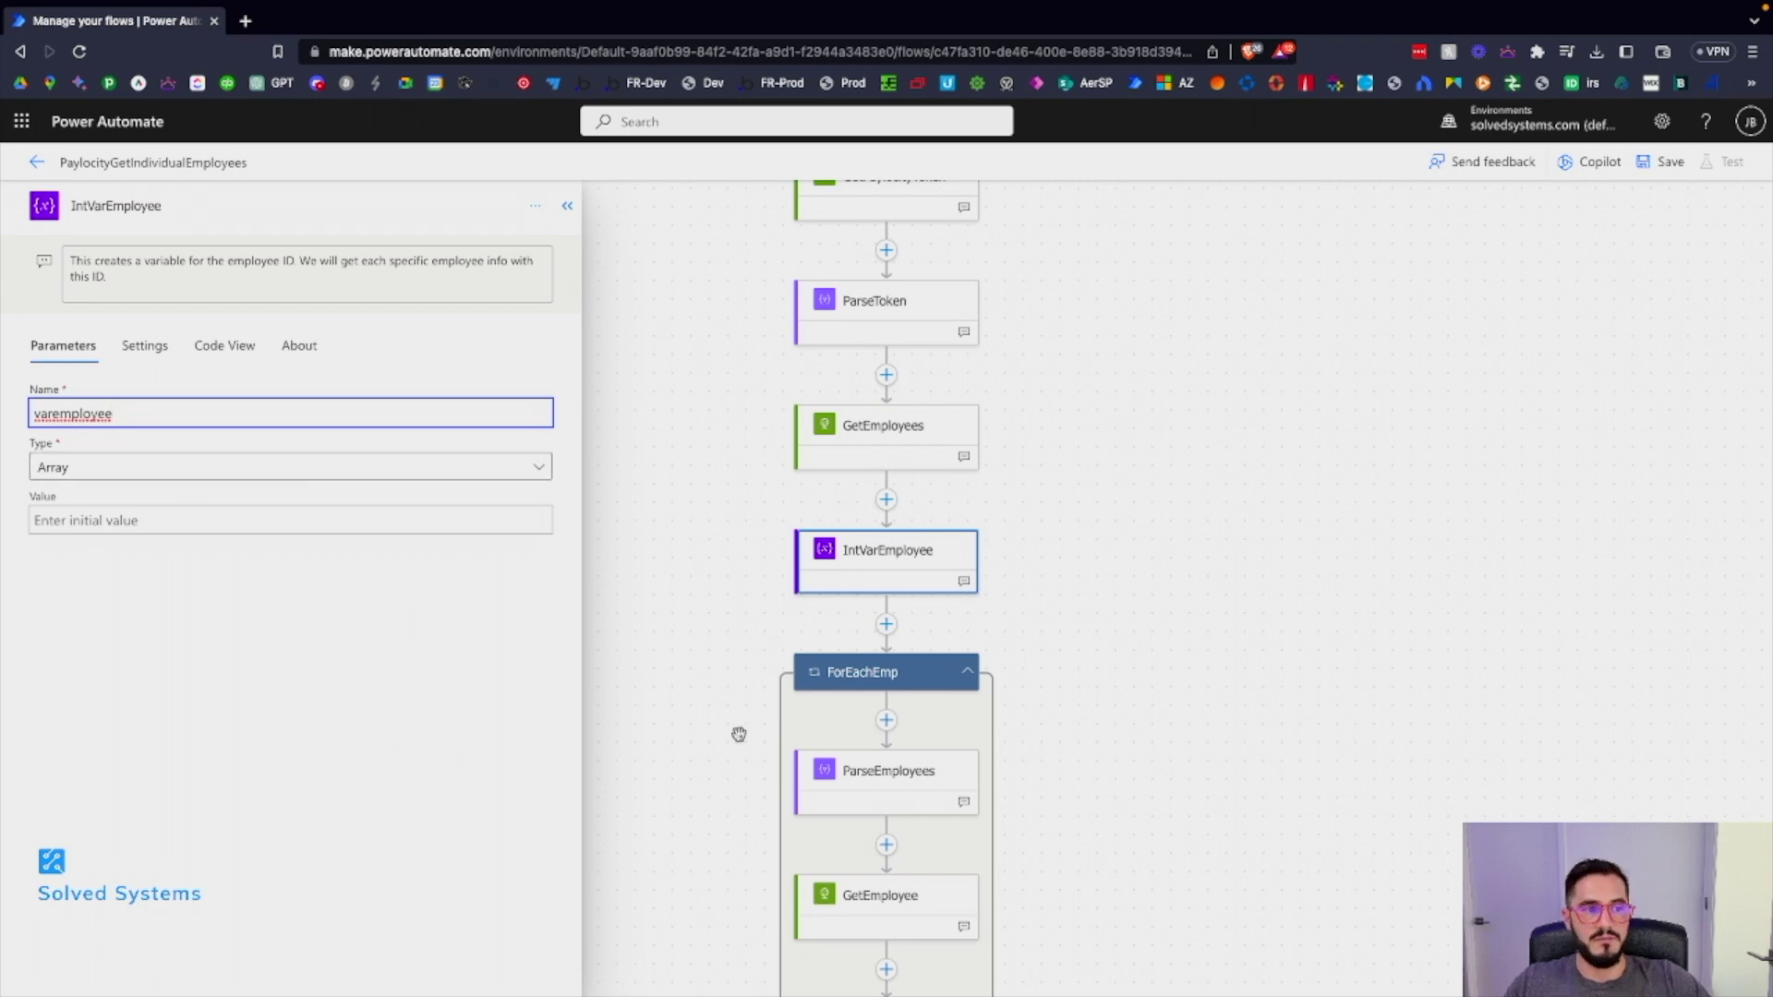
pyautogui.scroll(-1, 810, 657)
pyautogui.scroll(-3, 810, 658)
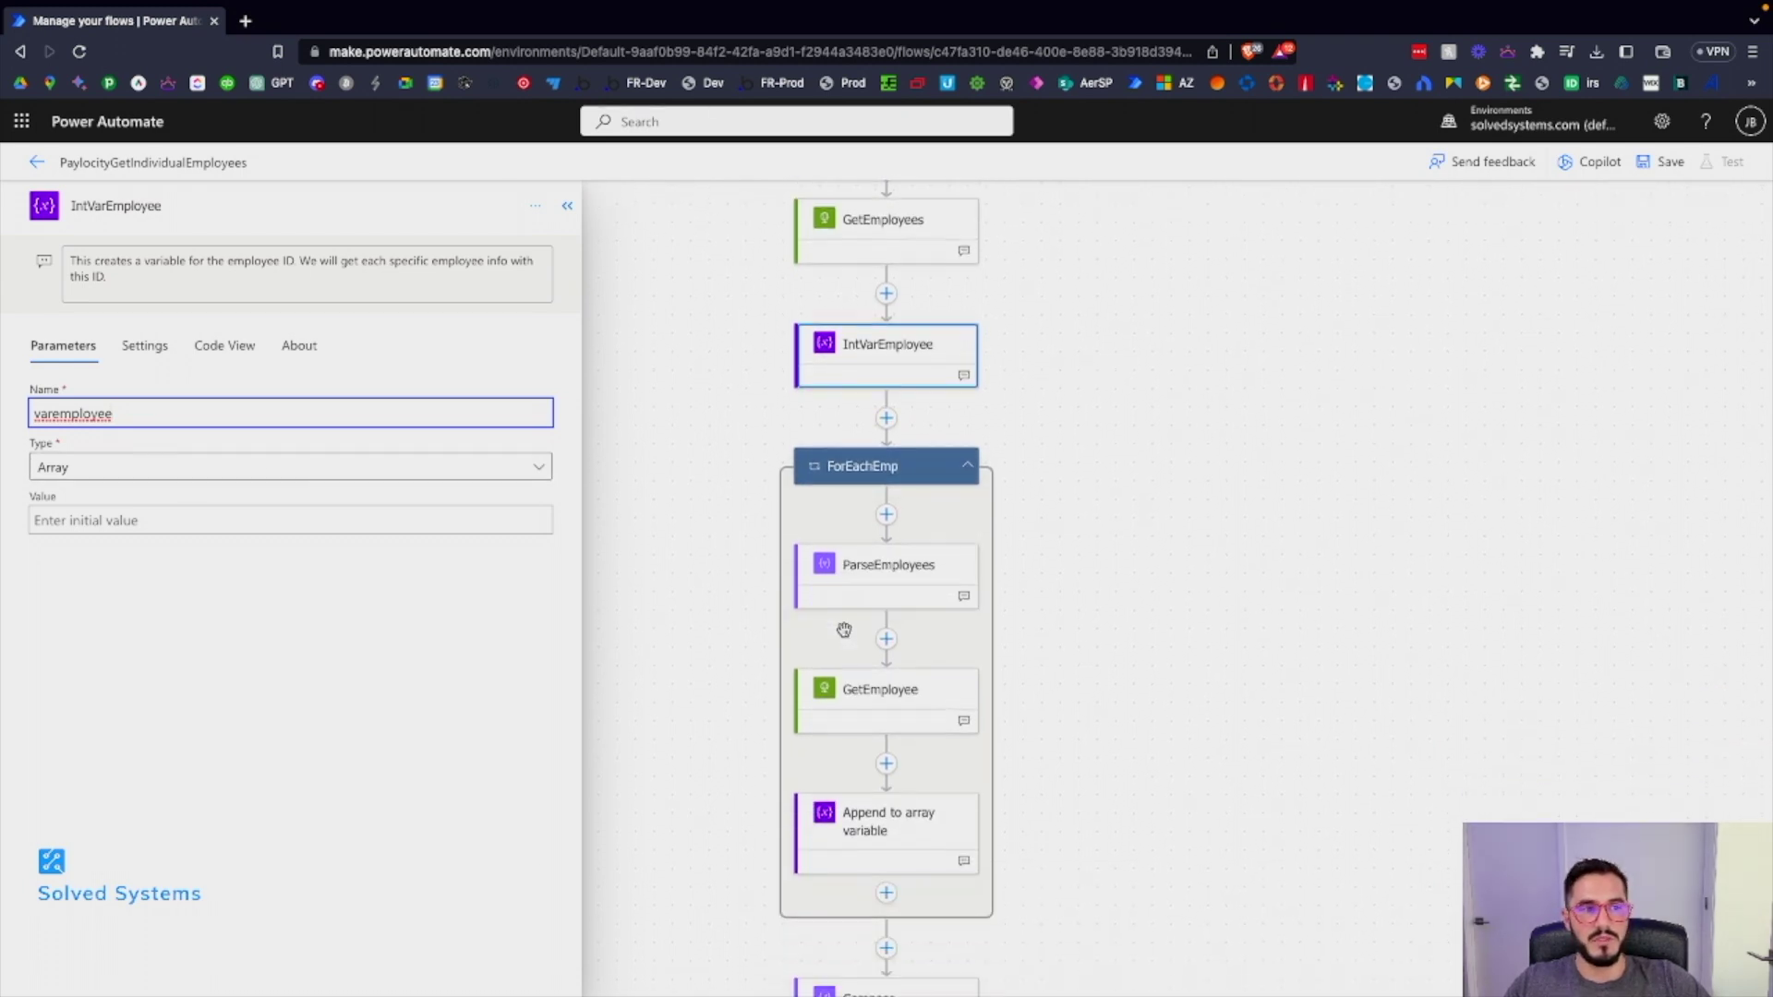
pyautogui.click(856, 468)
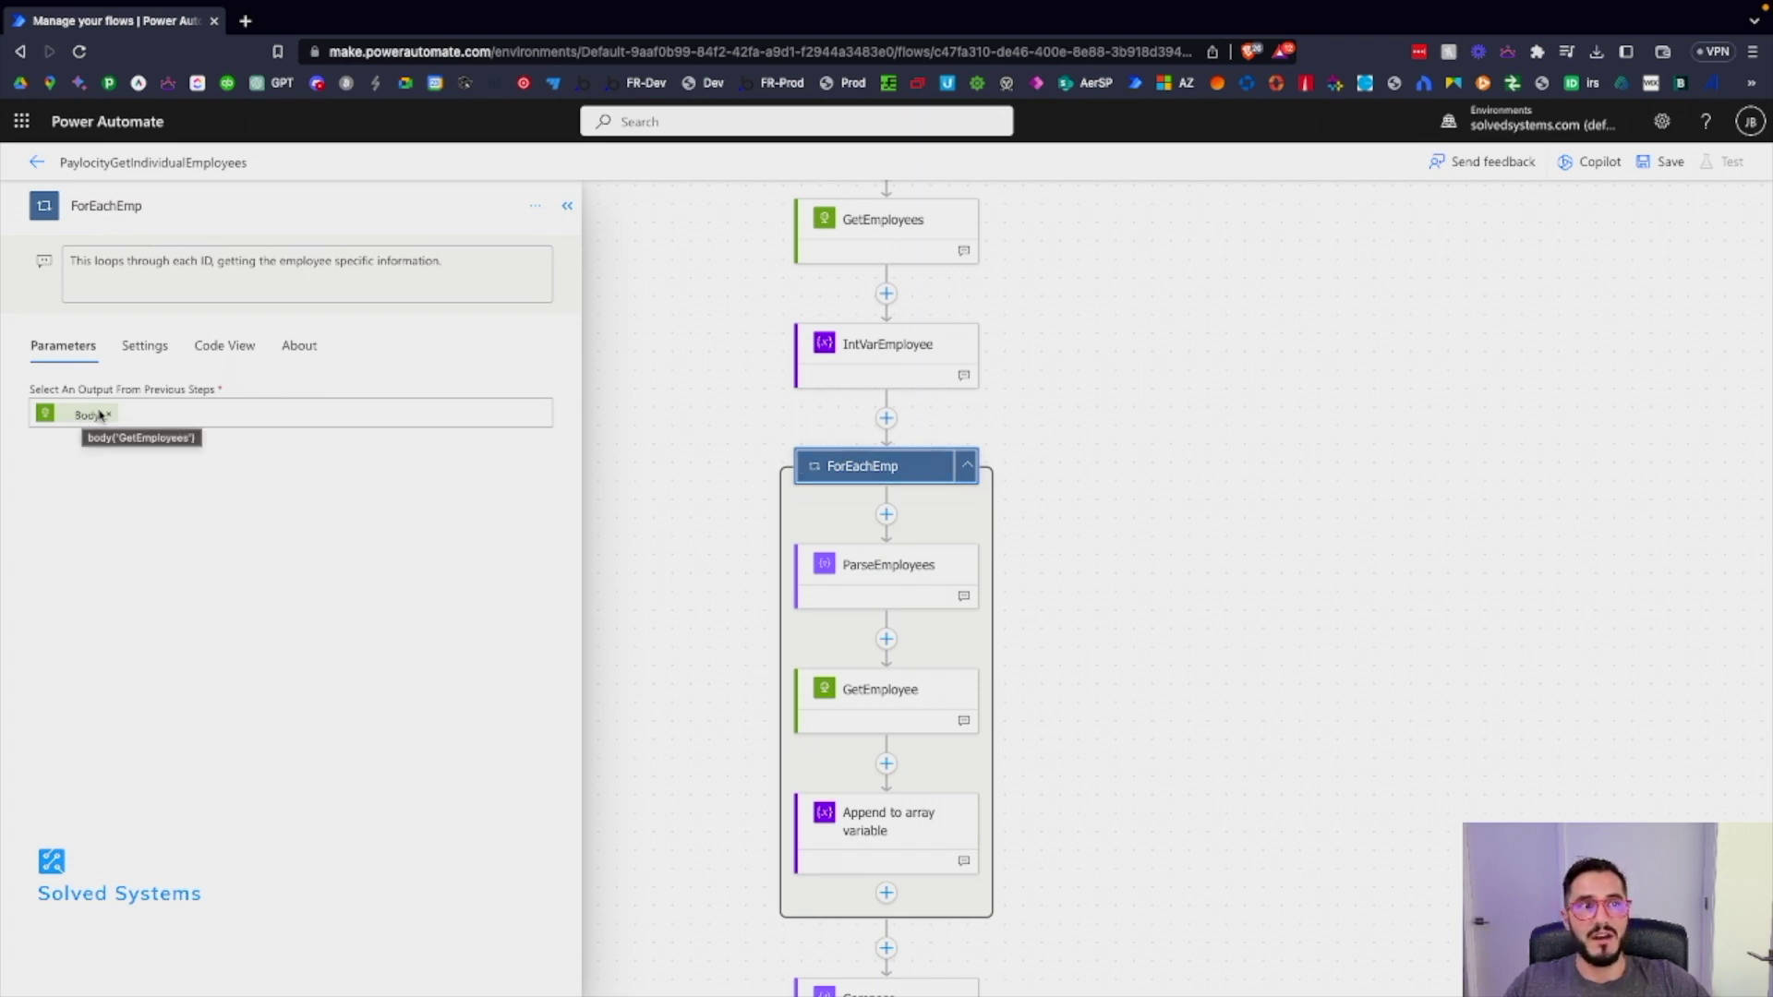
pyautogui.scroll(-3, 992, 407)
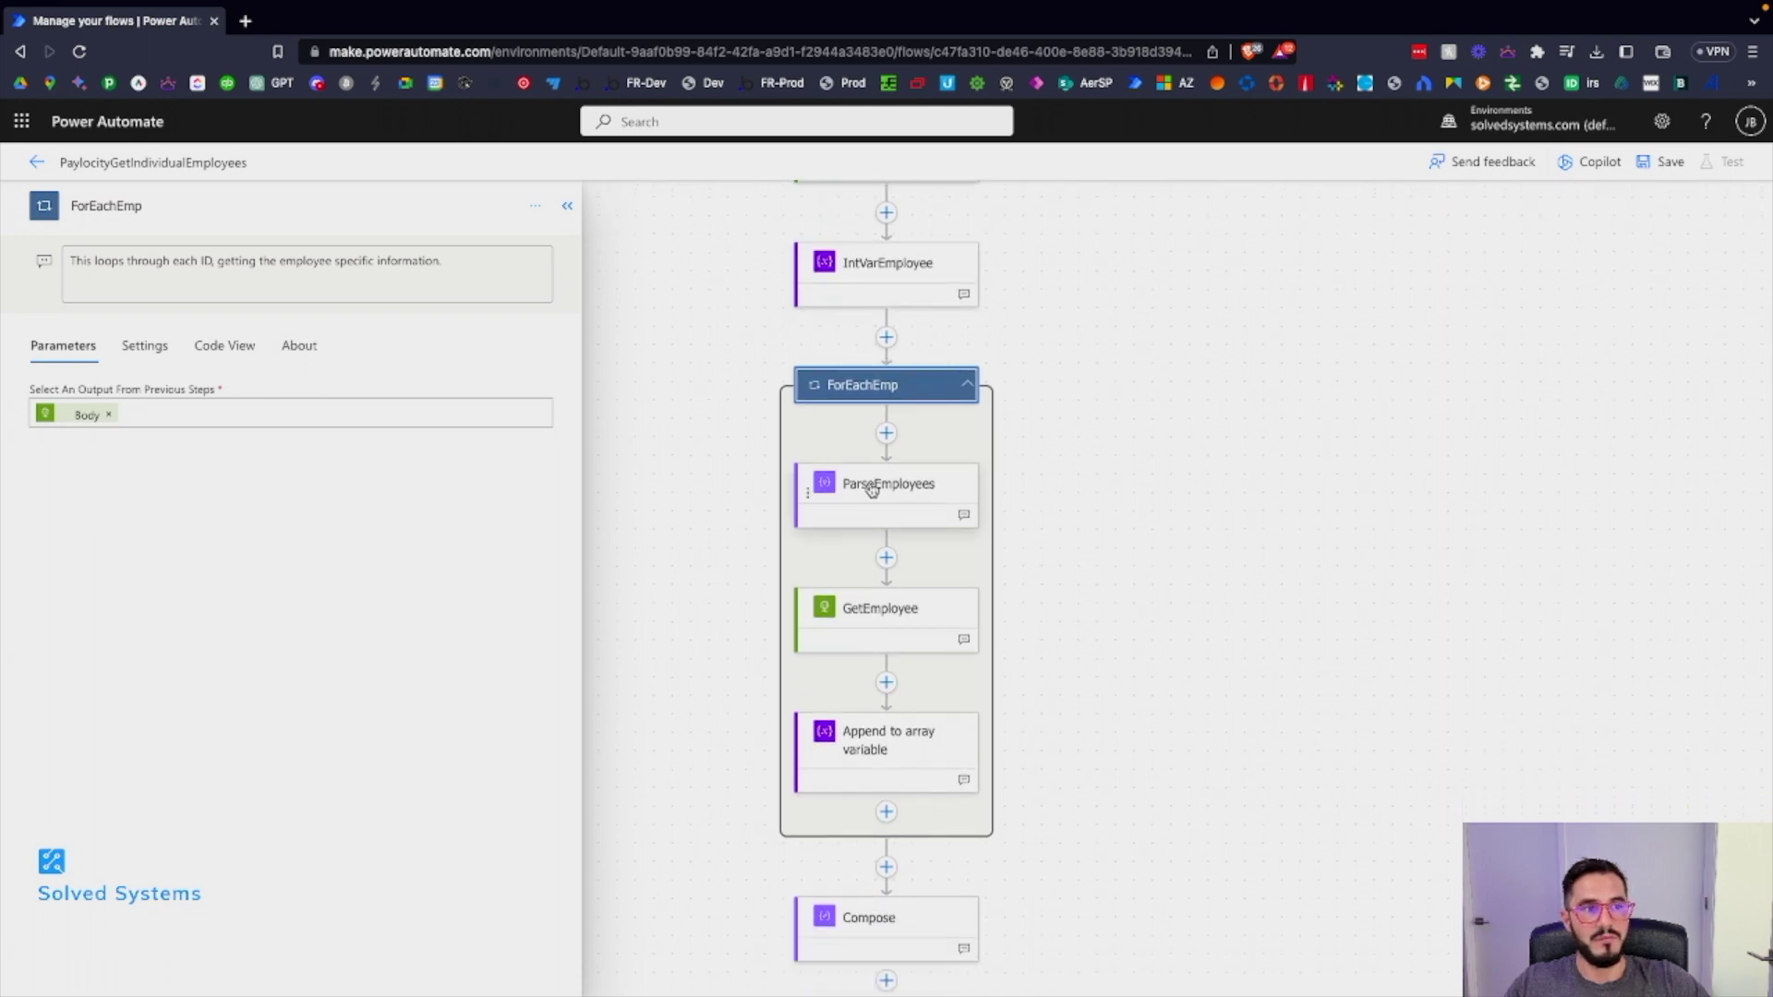
# Step: Open ParseEmployees and highlight employeeId in its employeeId, statusCode and statusTypeCode schema
pyautogui.click(869, 486)
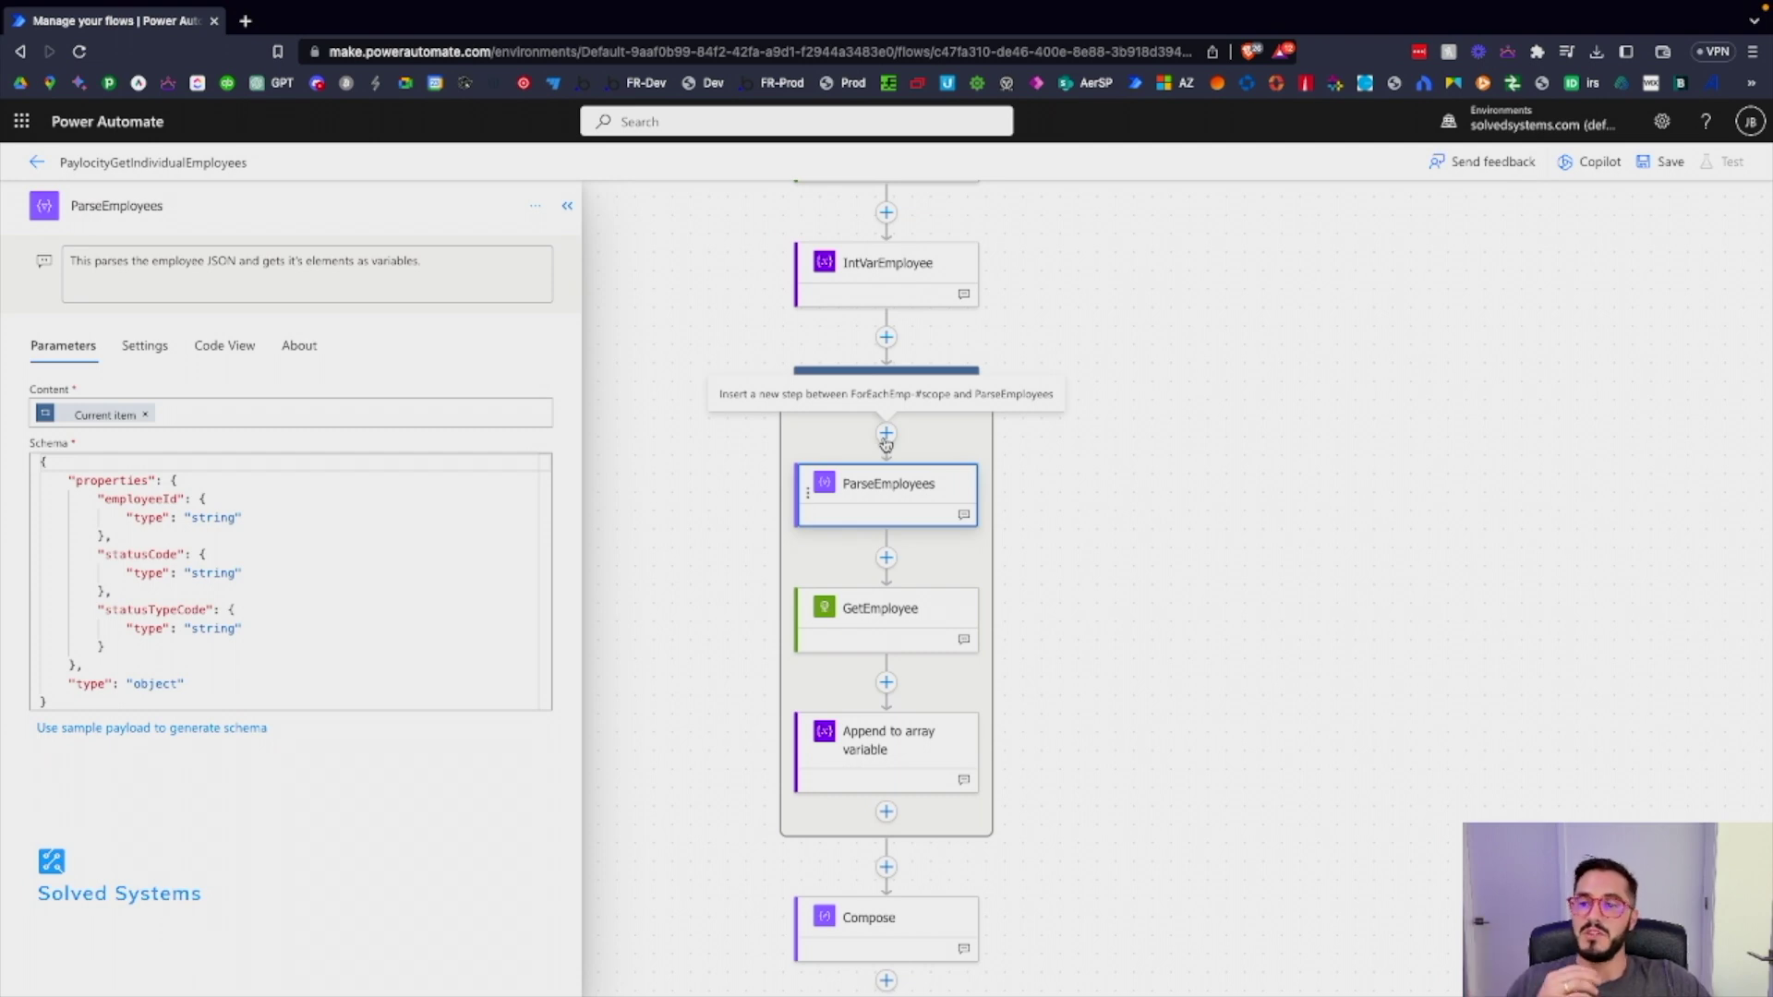
pyautogui.scroll(-1, 892, 485)
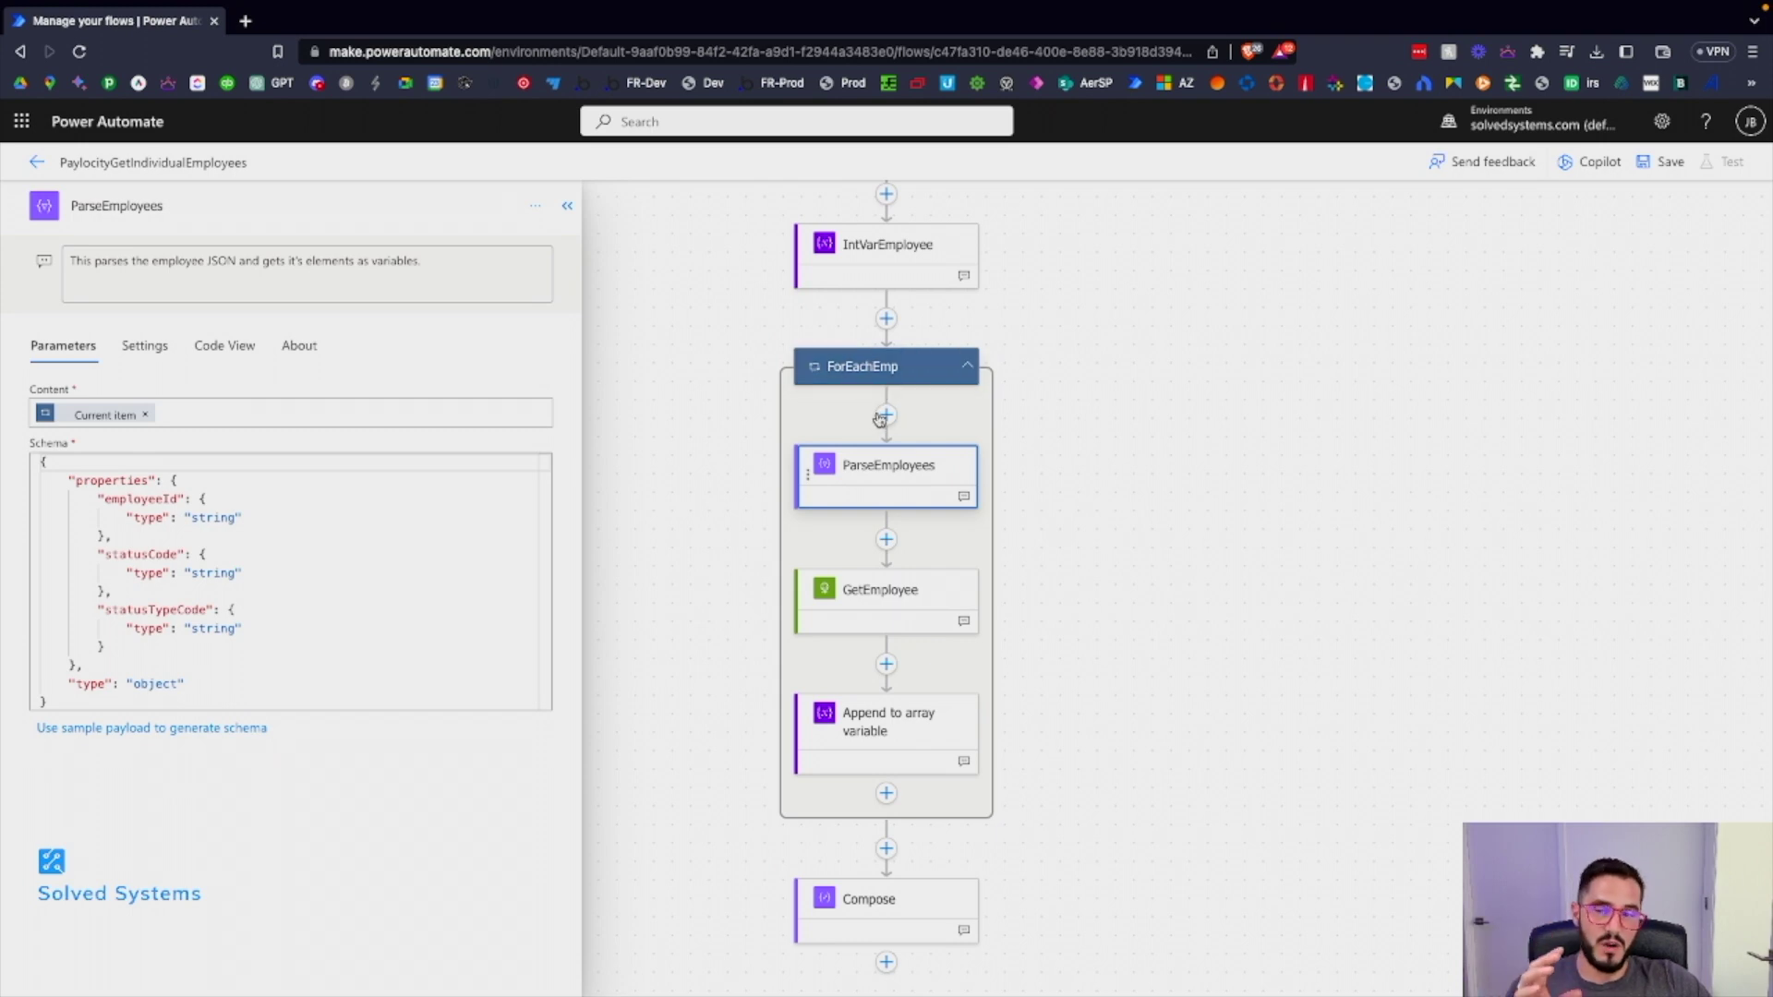
pyautogui.scroll(-1, 886, 489)
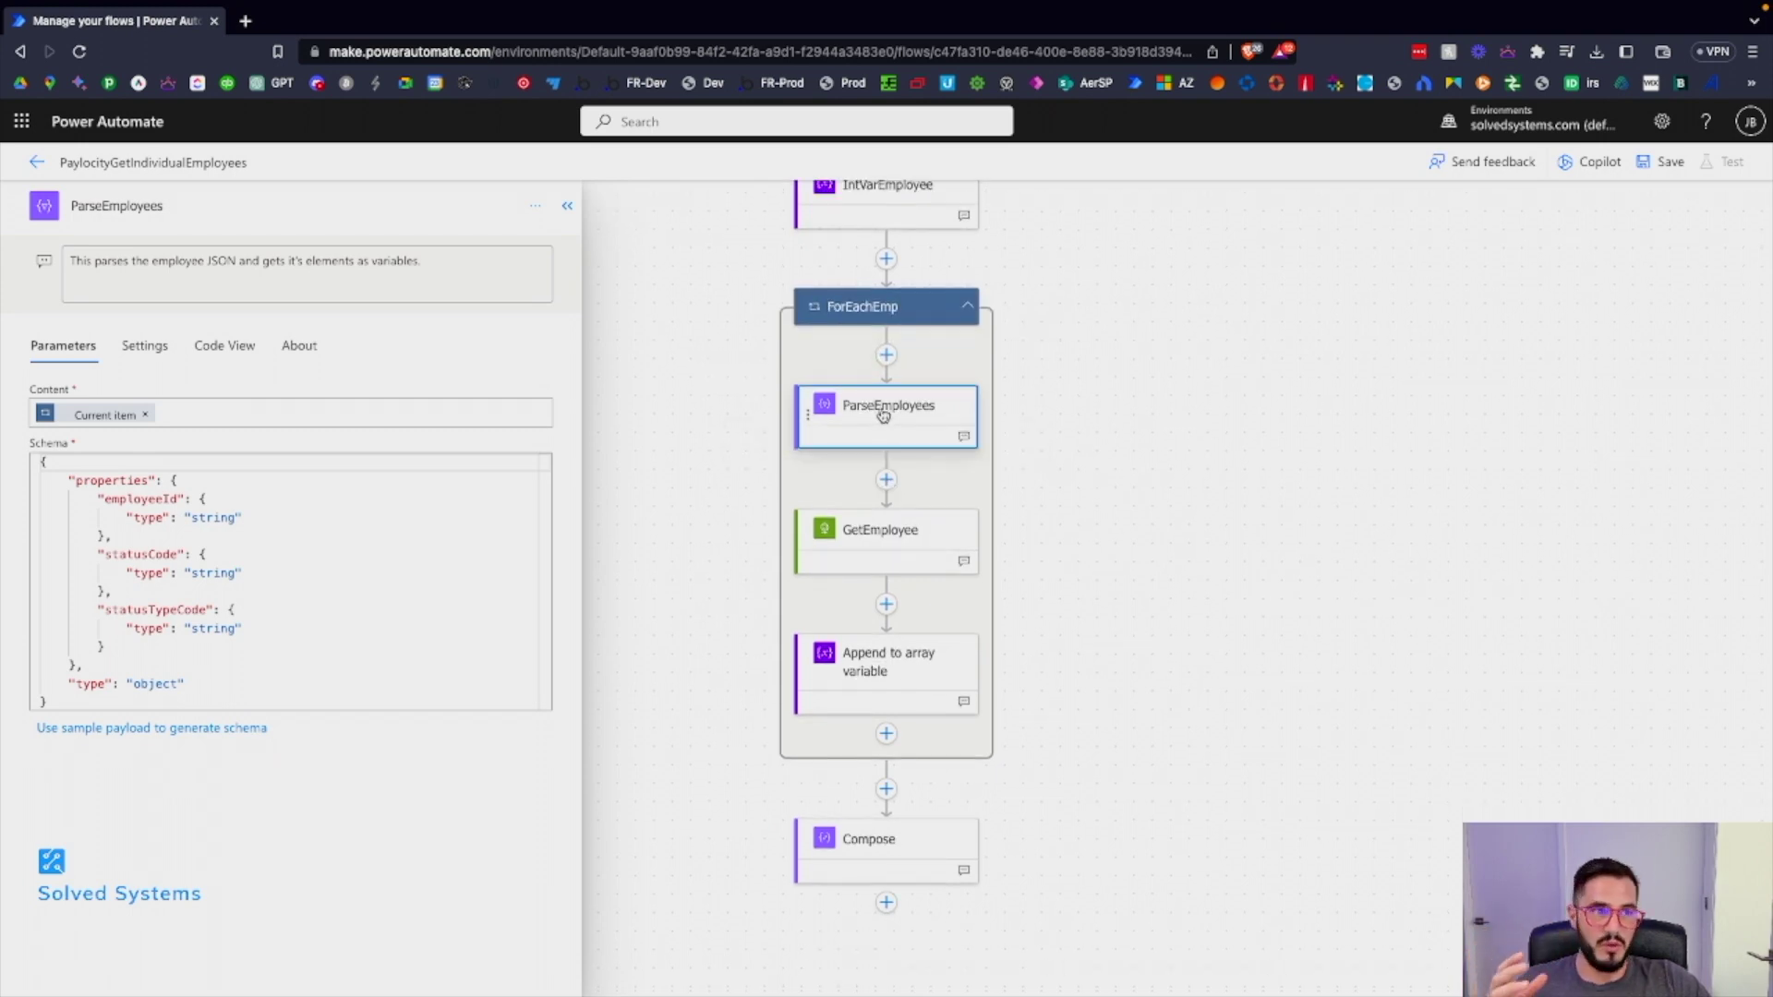
pyautogui.doubleClick(135, 501)
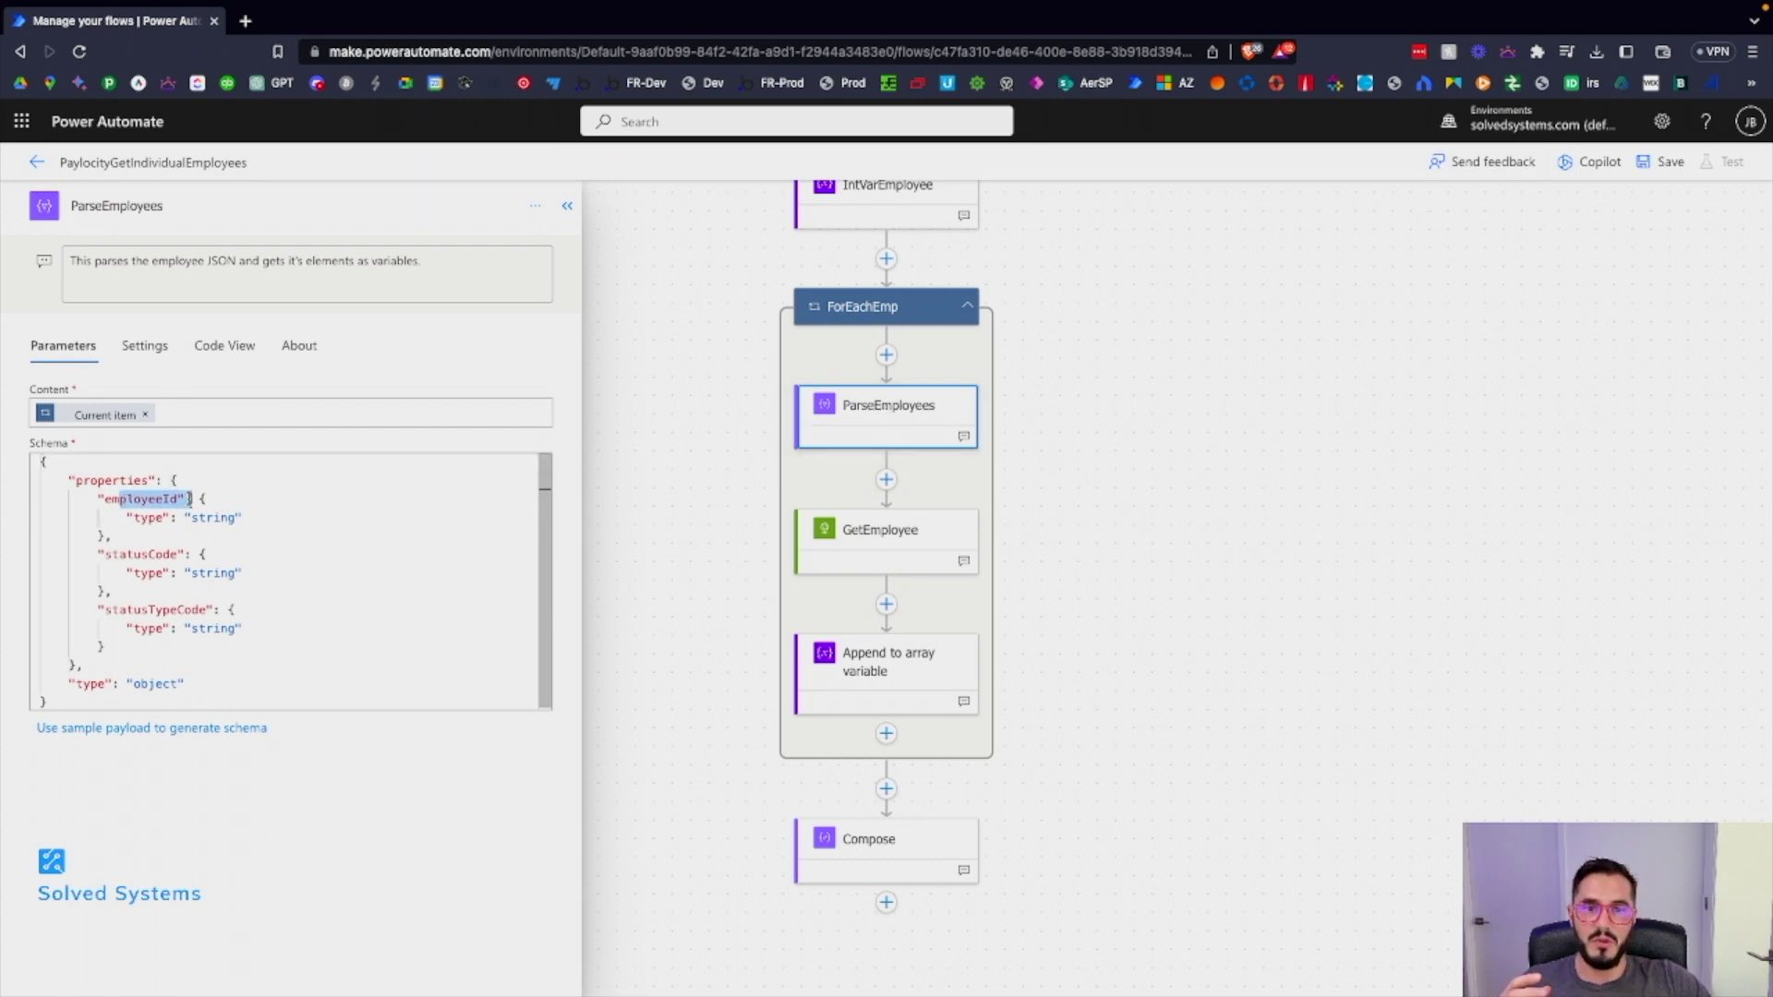
# Step: Inspect the GetEmployee URI ending in /employees/ plus the parsed employeeId, leaving it unchanged
pyautogui.click(868, 540)
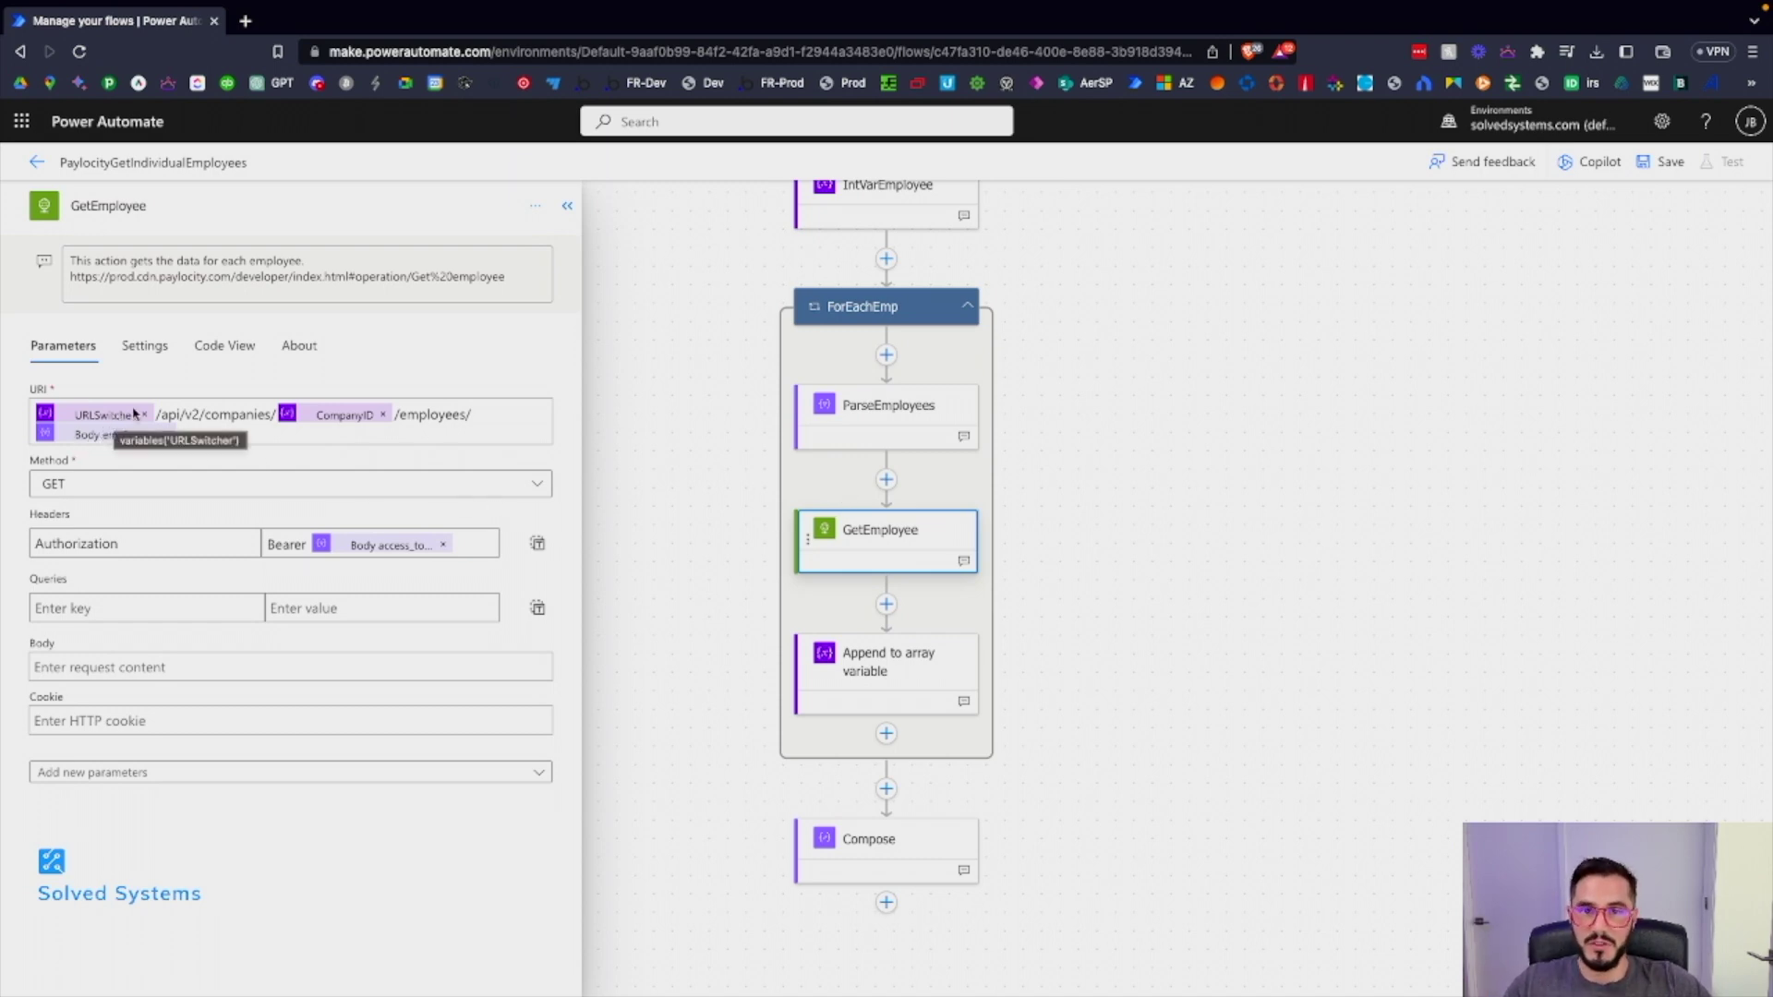
pyautogui.click(171, 418)
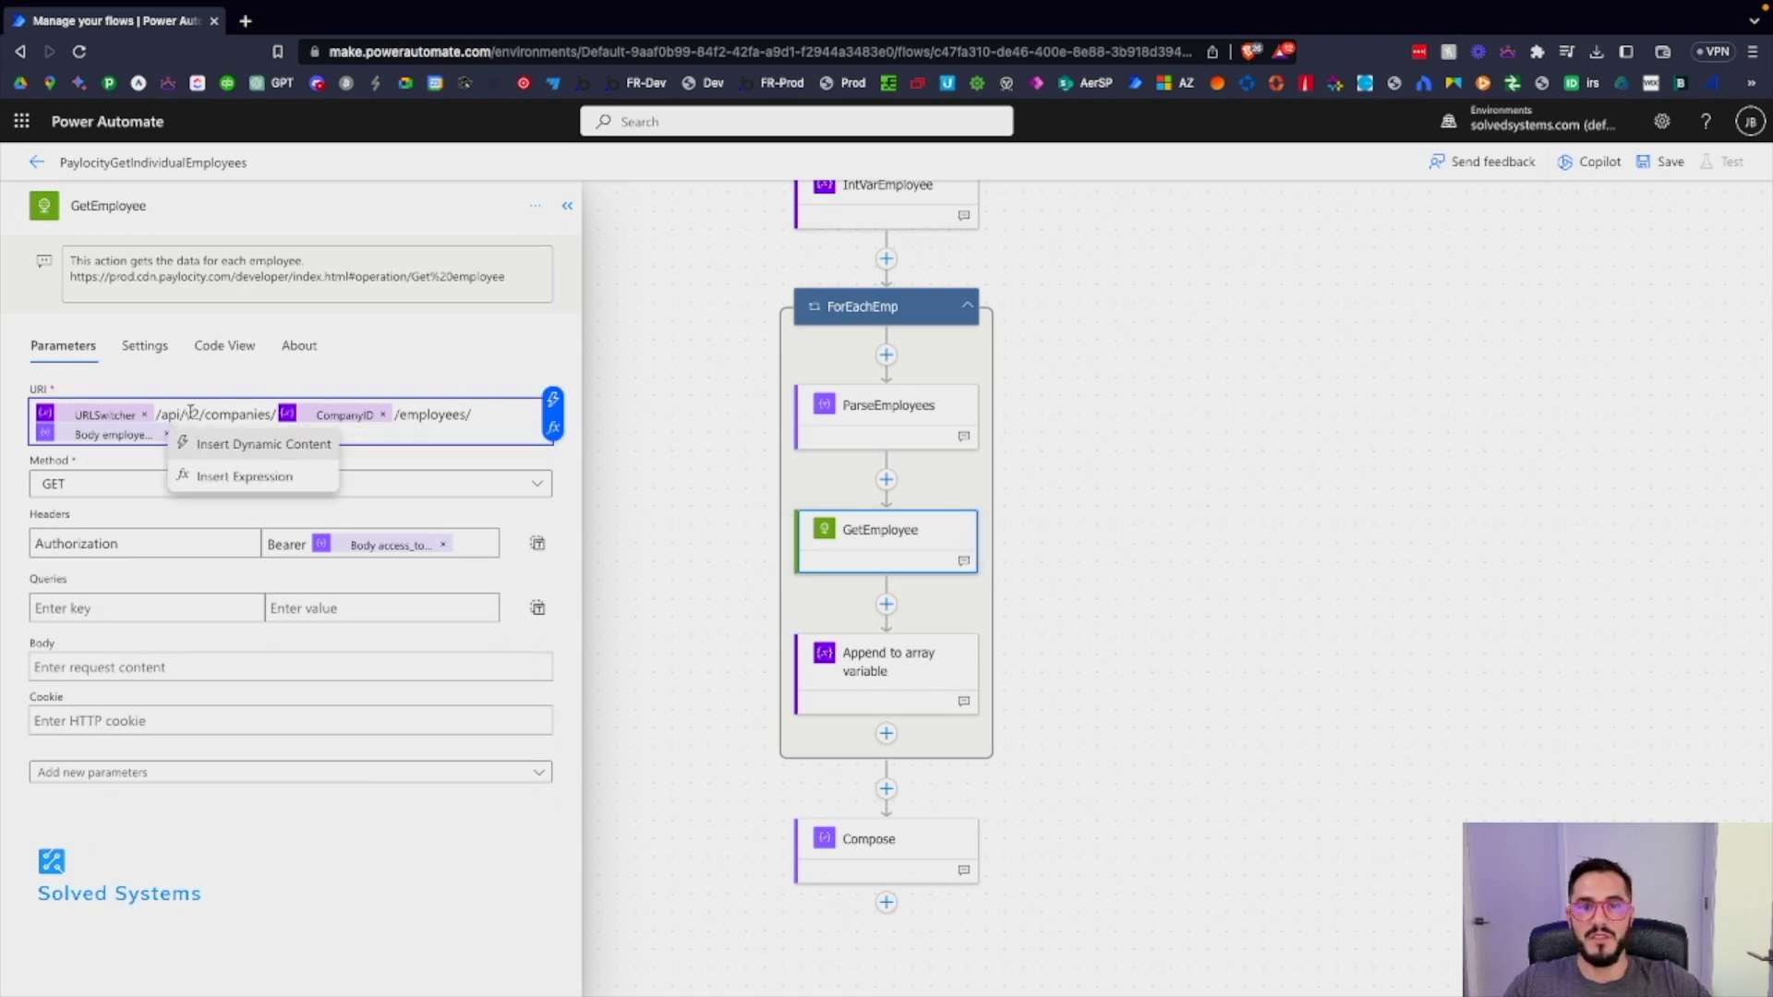
pyautogui.click(232, 413)
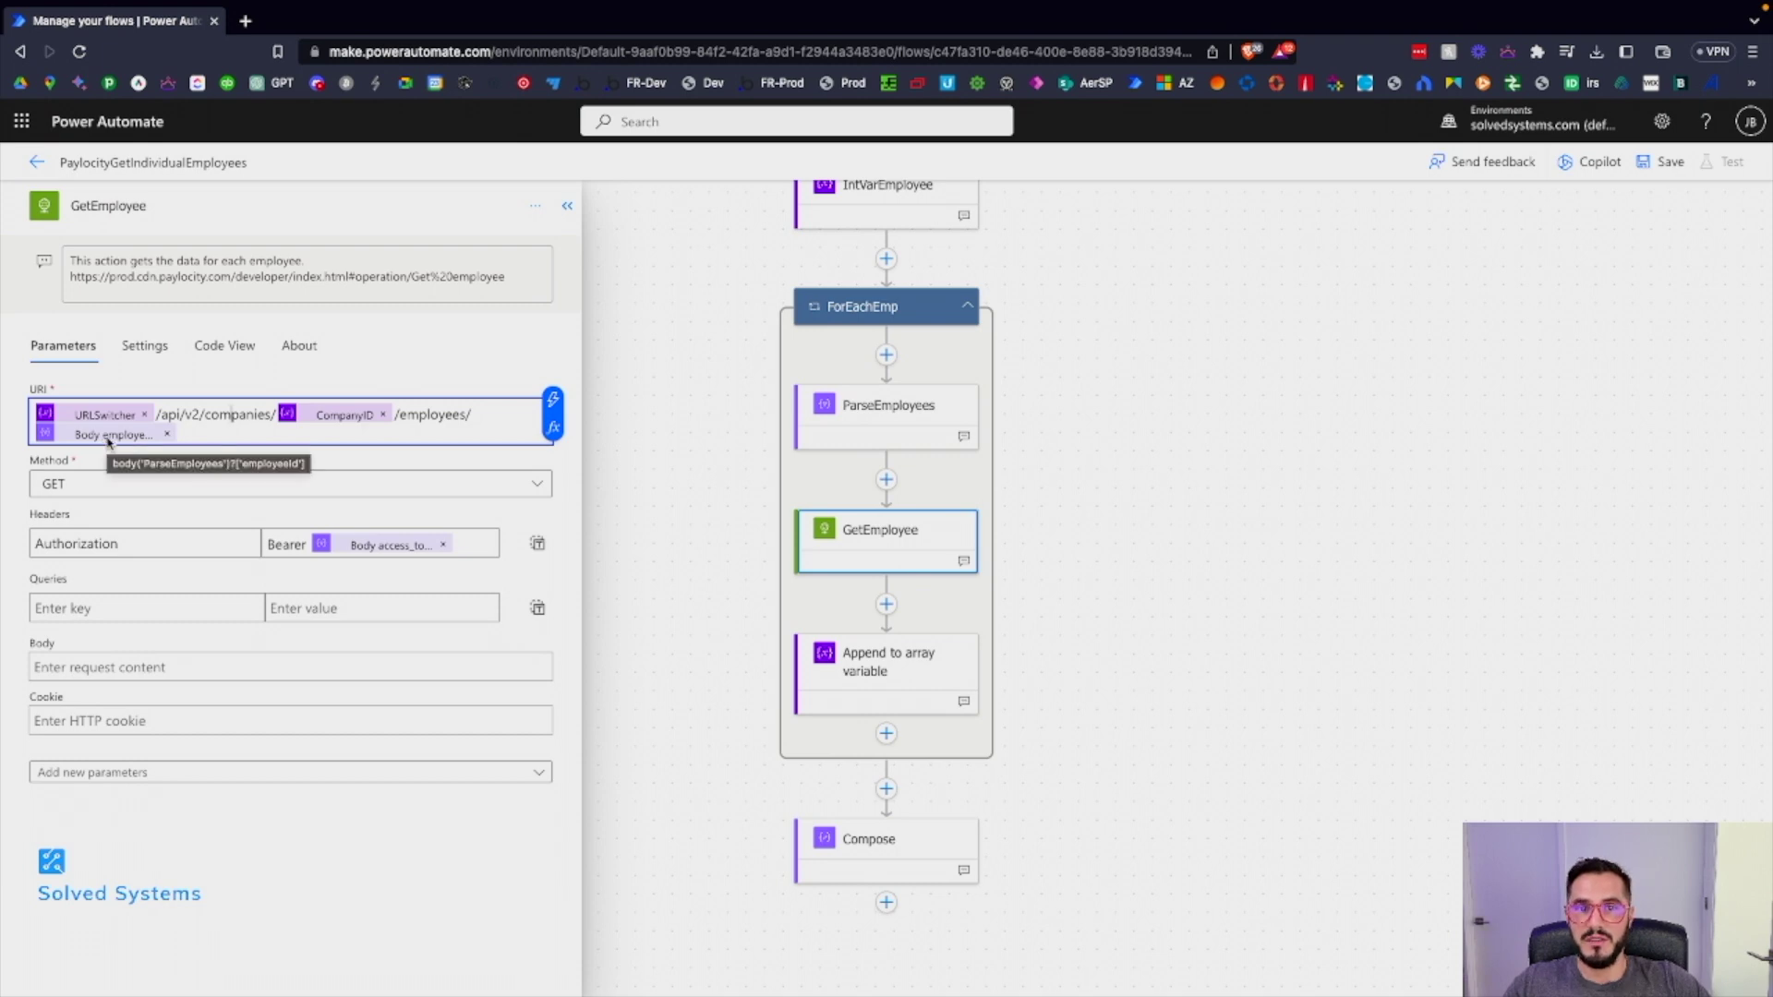
pyautogui.moveTo(770, 552); pyautogui.dragTo(770, 547)
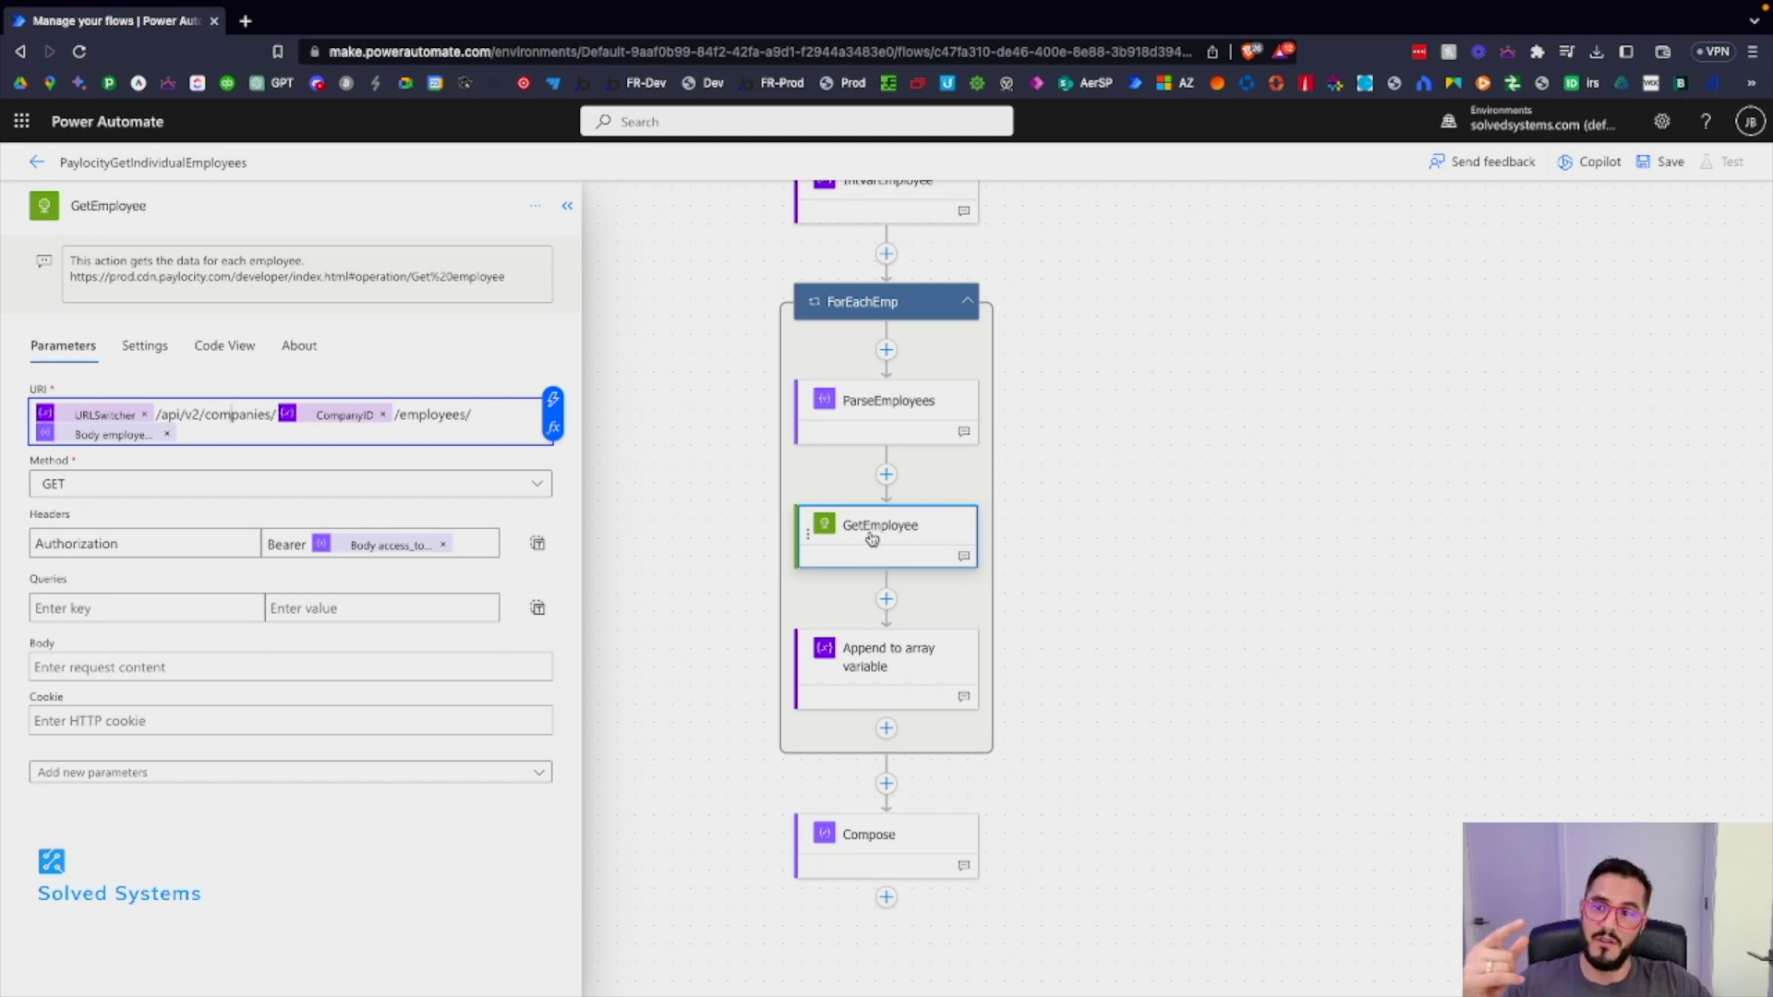
pyautogui.scroll(-1, 871, 539)
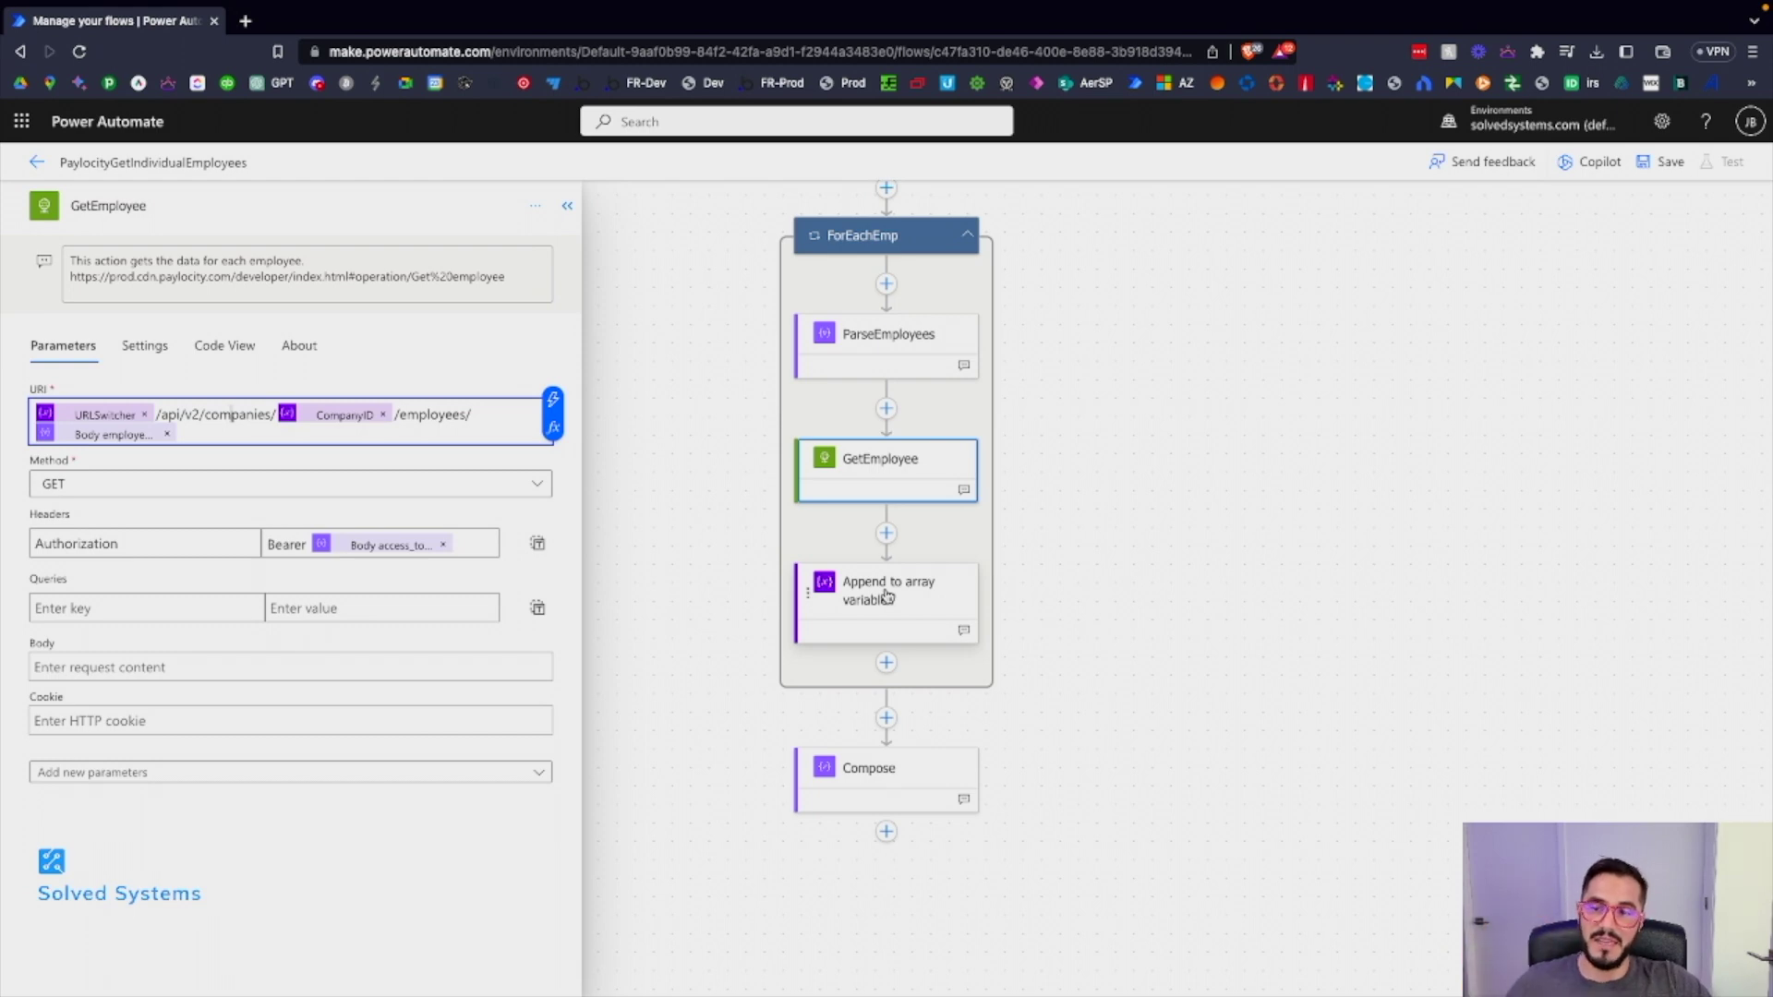
pyautogui.scroll(-1, 886, 678)
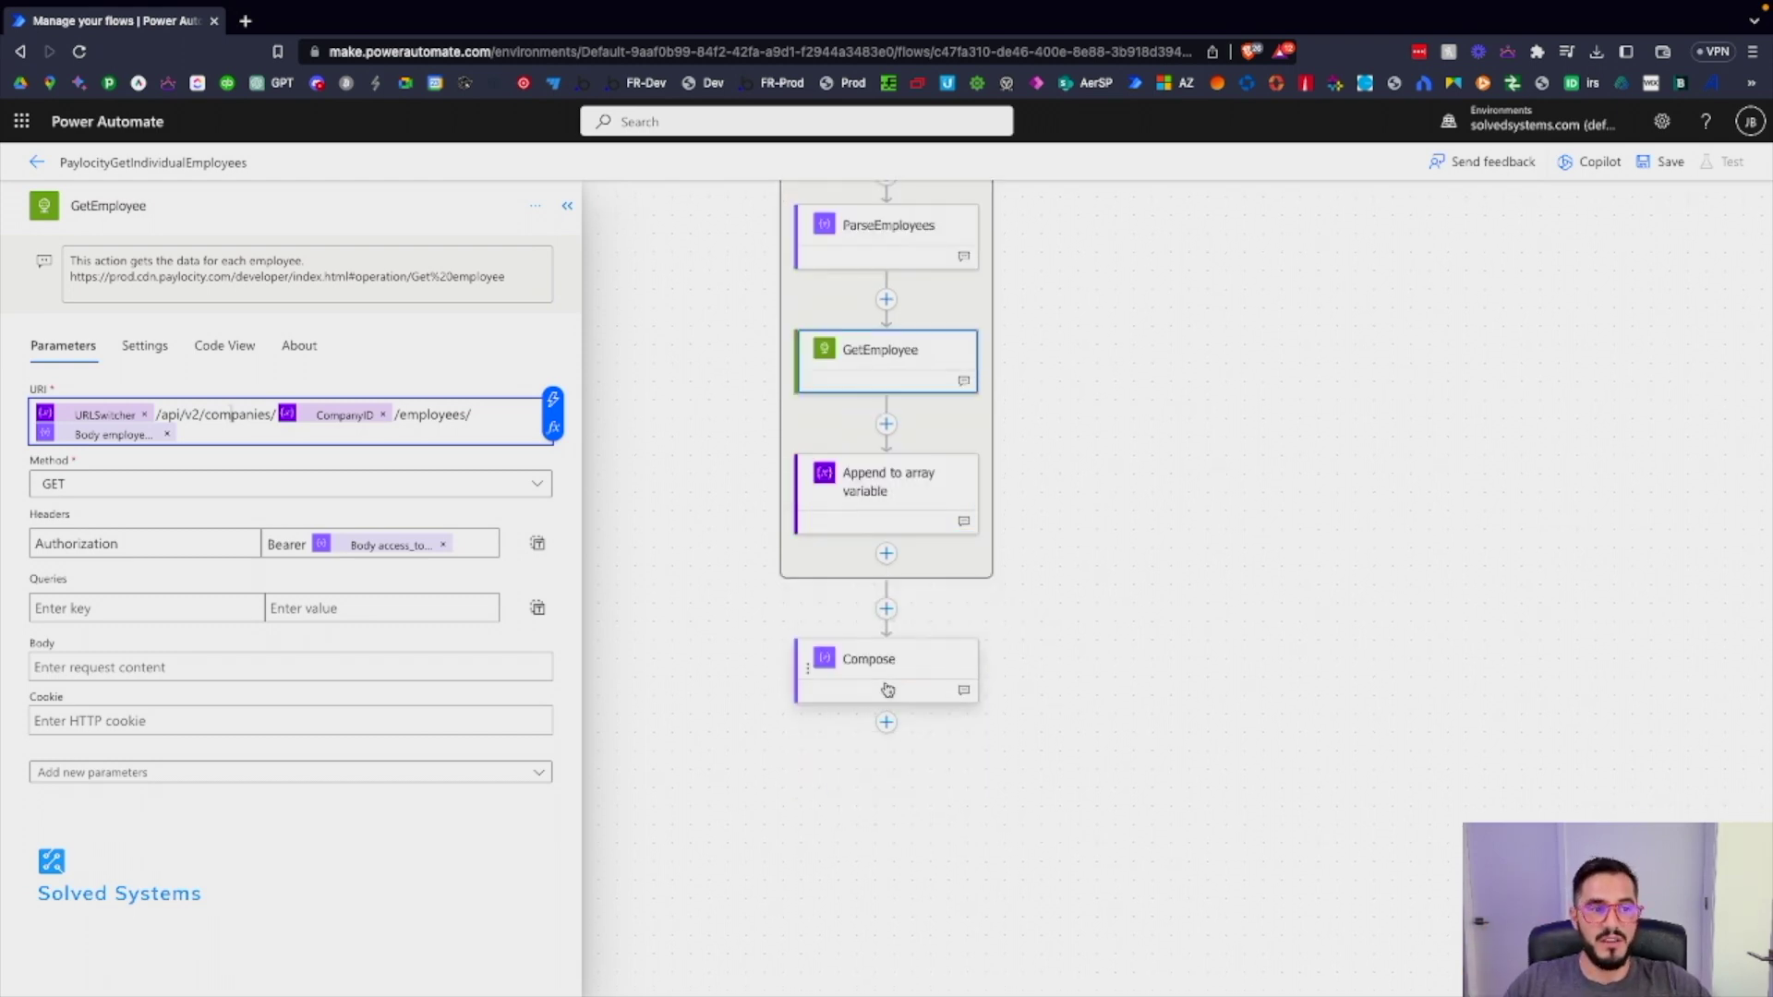
# Step: Confirm Compose outputs varemployee, then view the raw employee JSON in the prod-129.westus.logic.azure.com tab
pyautogui.click(887, 682)
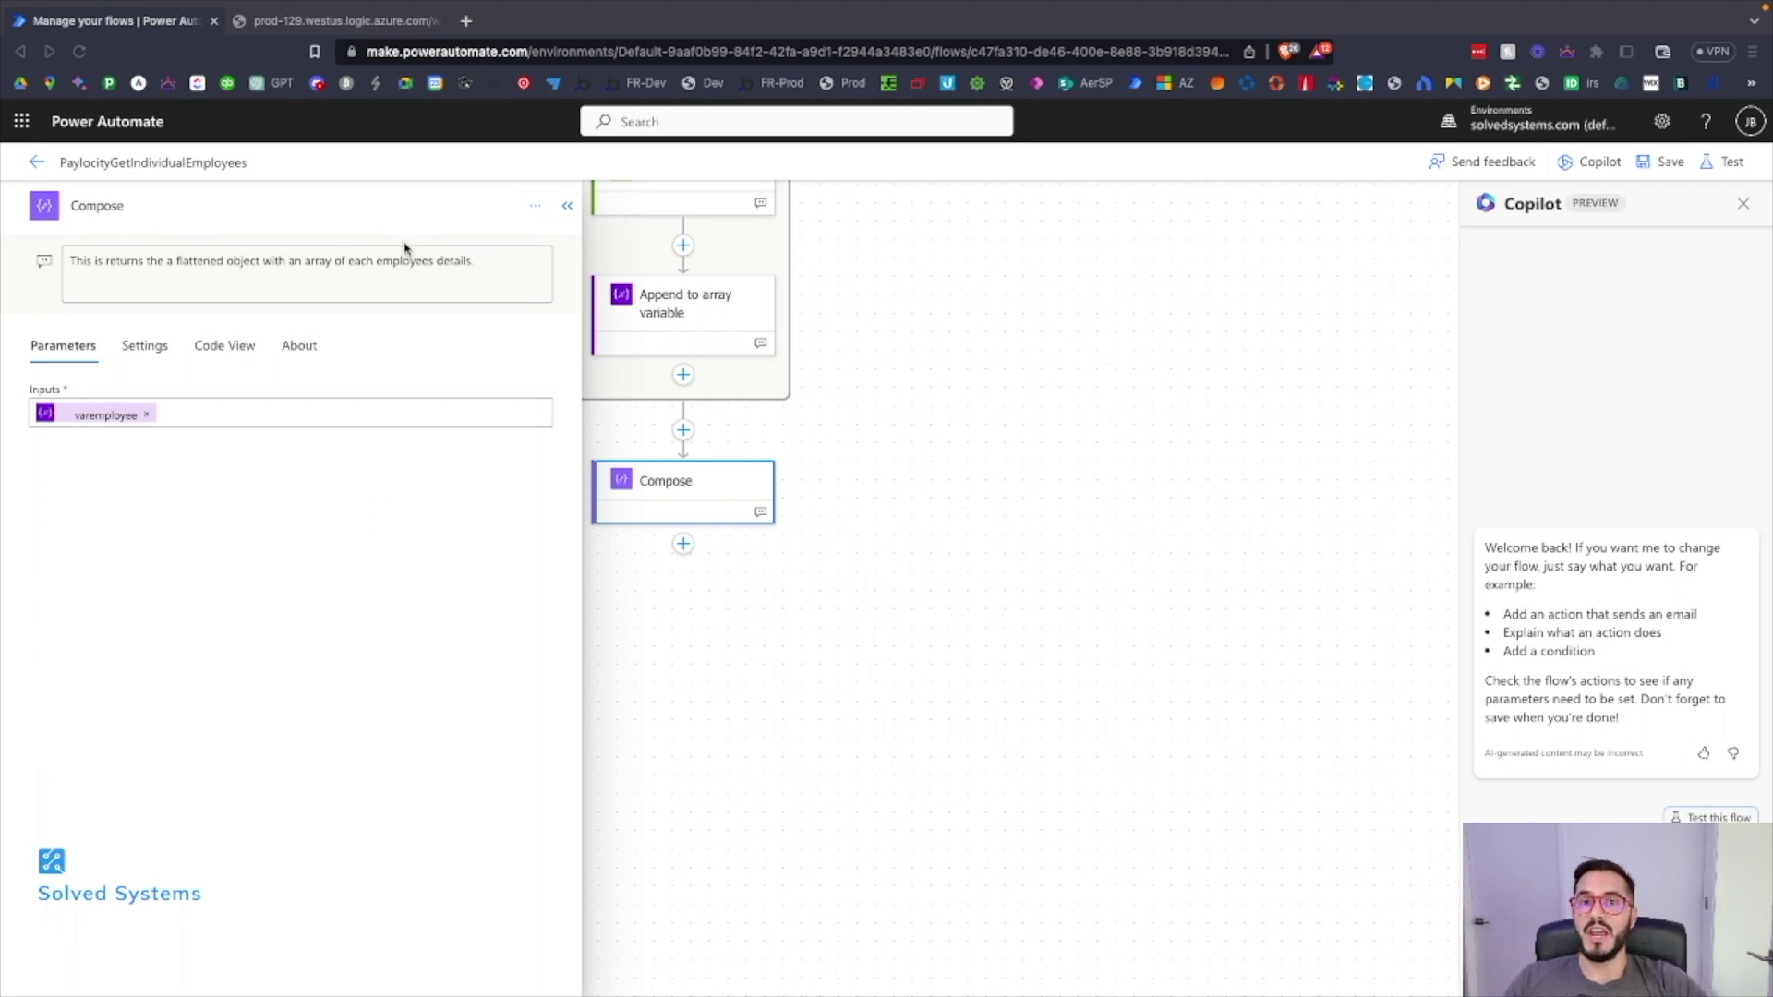
pyautogui.click(378, 23)
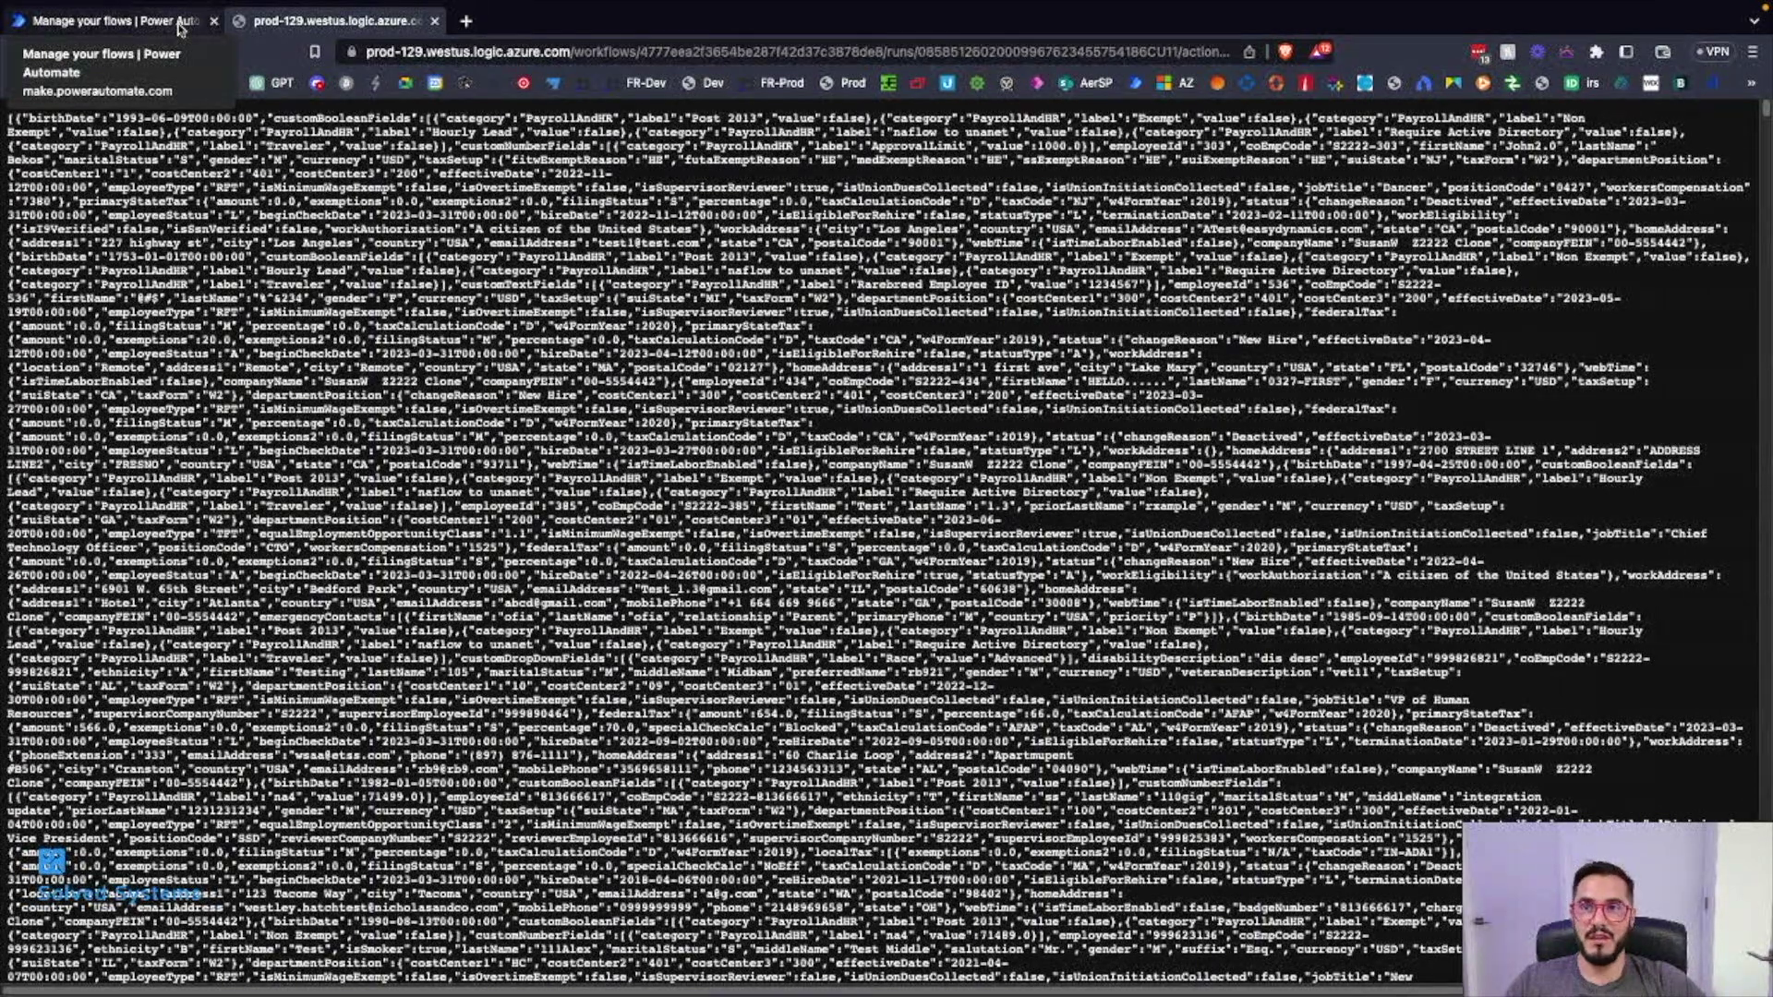
# Step: Return to the flow's details page and open the Jul 11, 02:24 PM run to review step durations
pyautogui.click(181, 22)
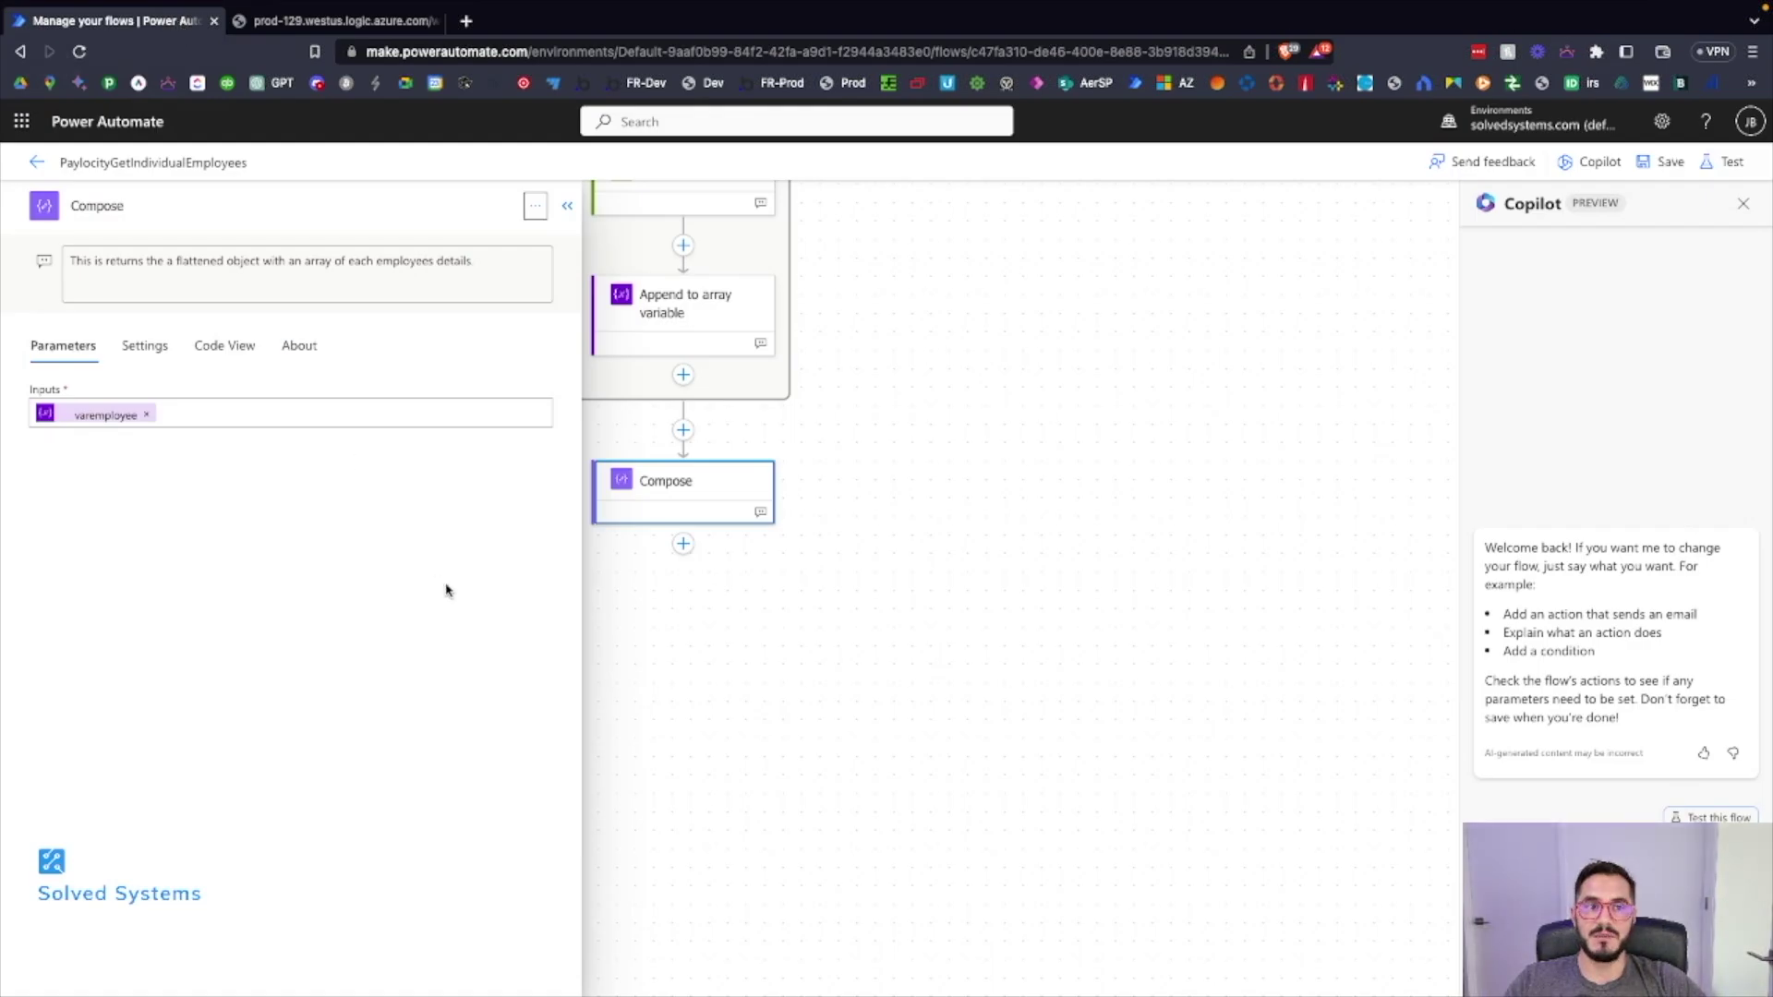
pyautogui.click(569, 209)
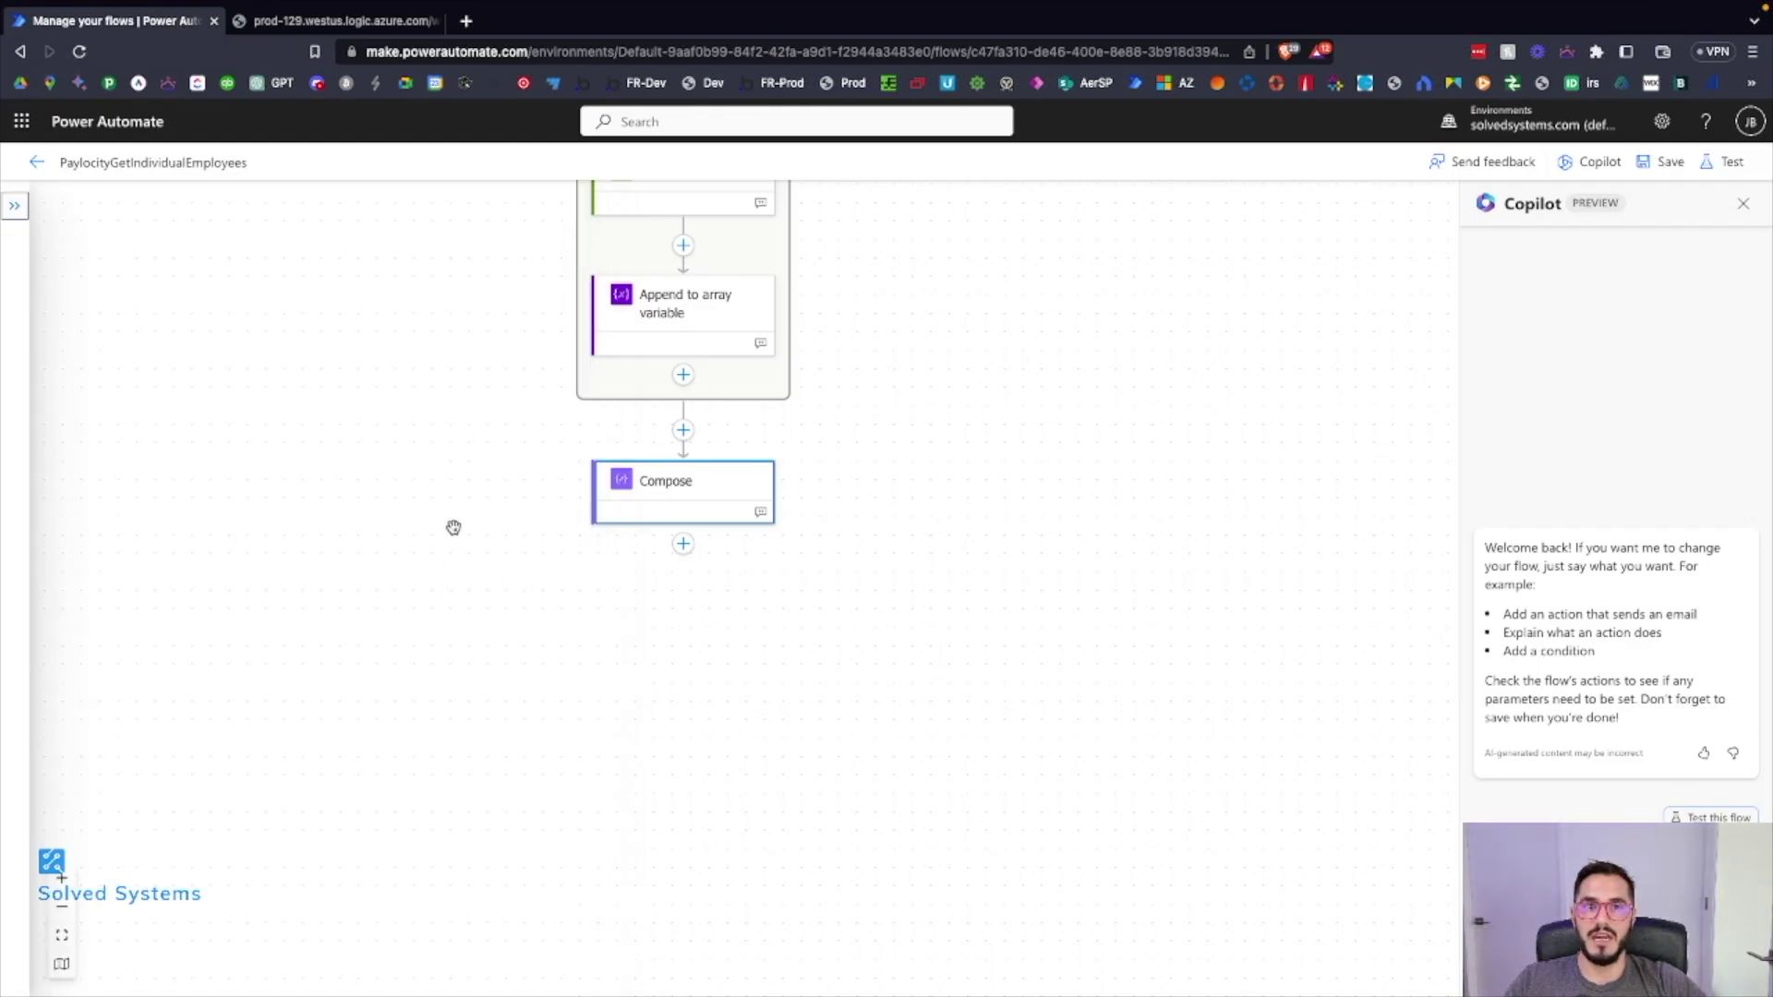
pyautogui.click(35, 162)
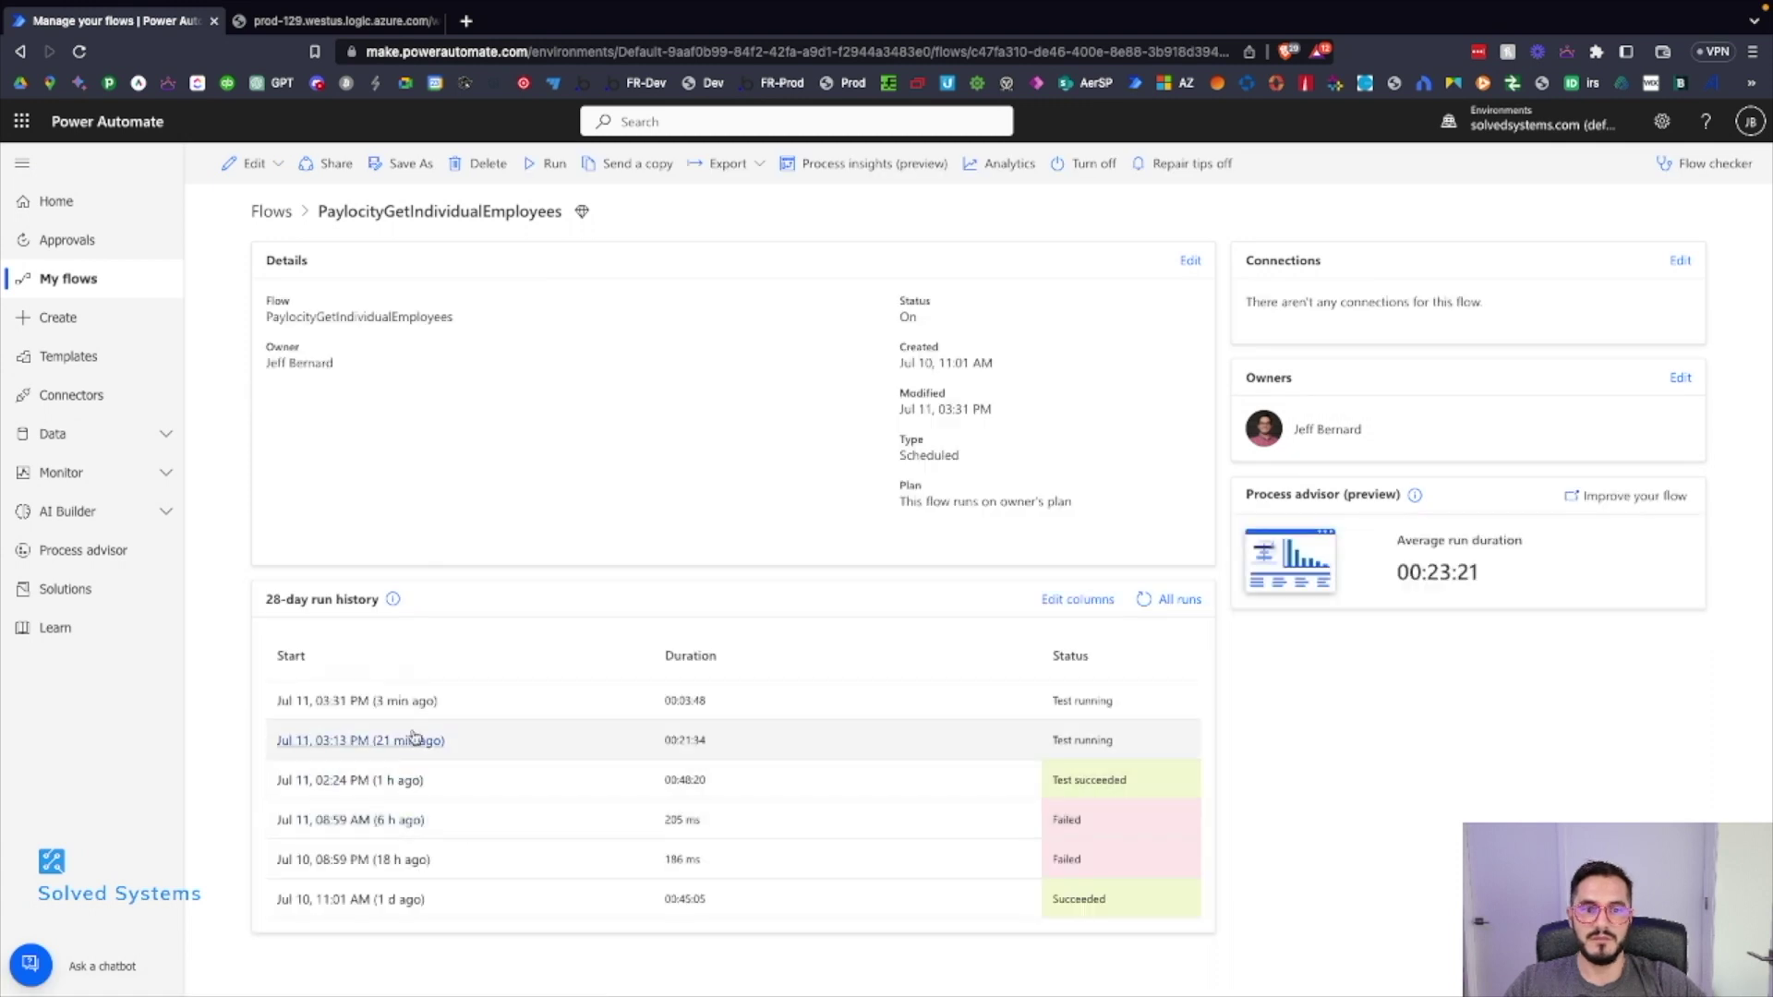
pyautogui.click(373, 782)
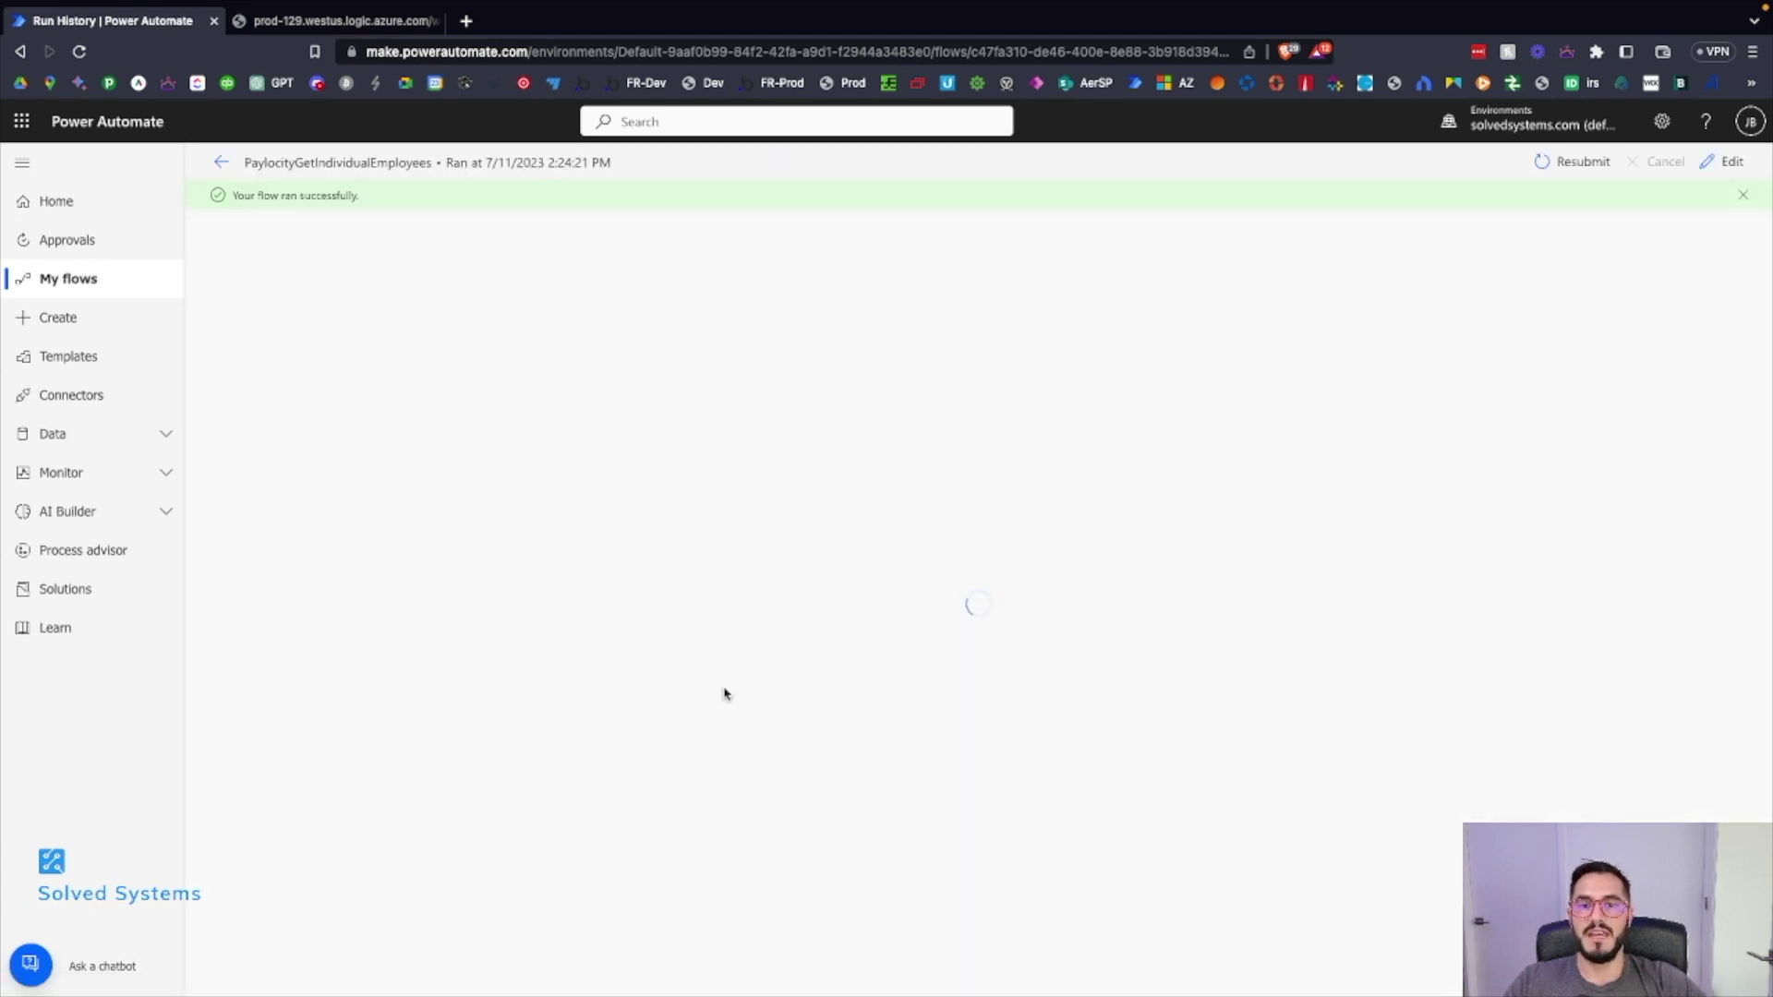
pyautogui.scroll(-3, 776, 485)
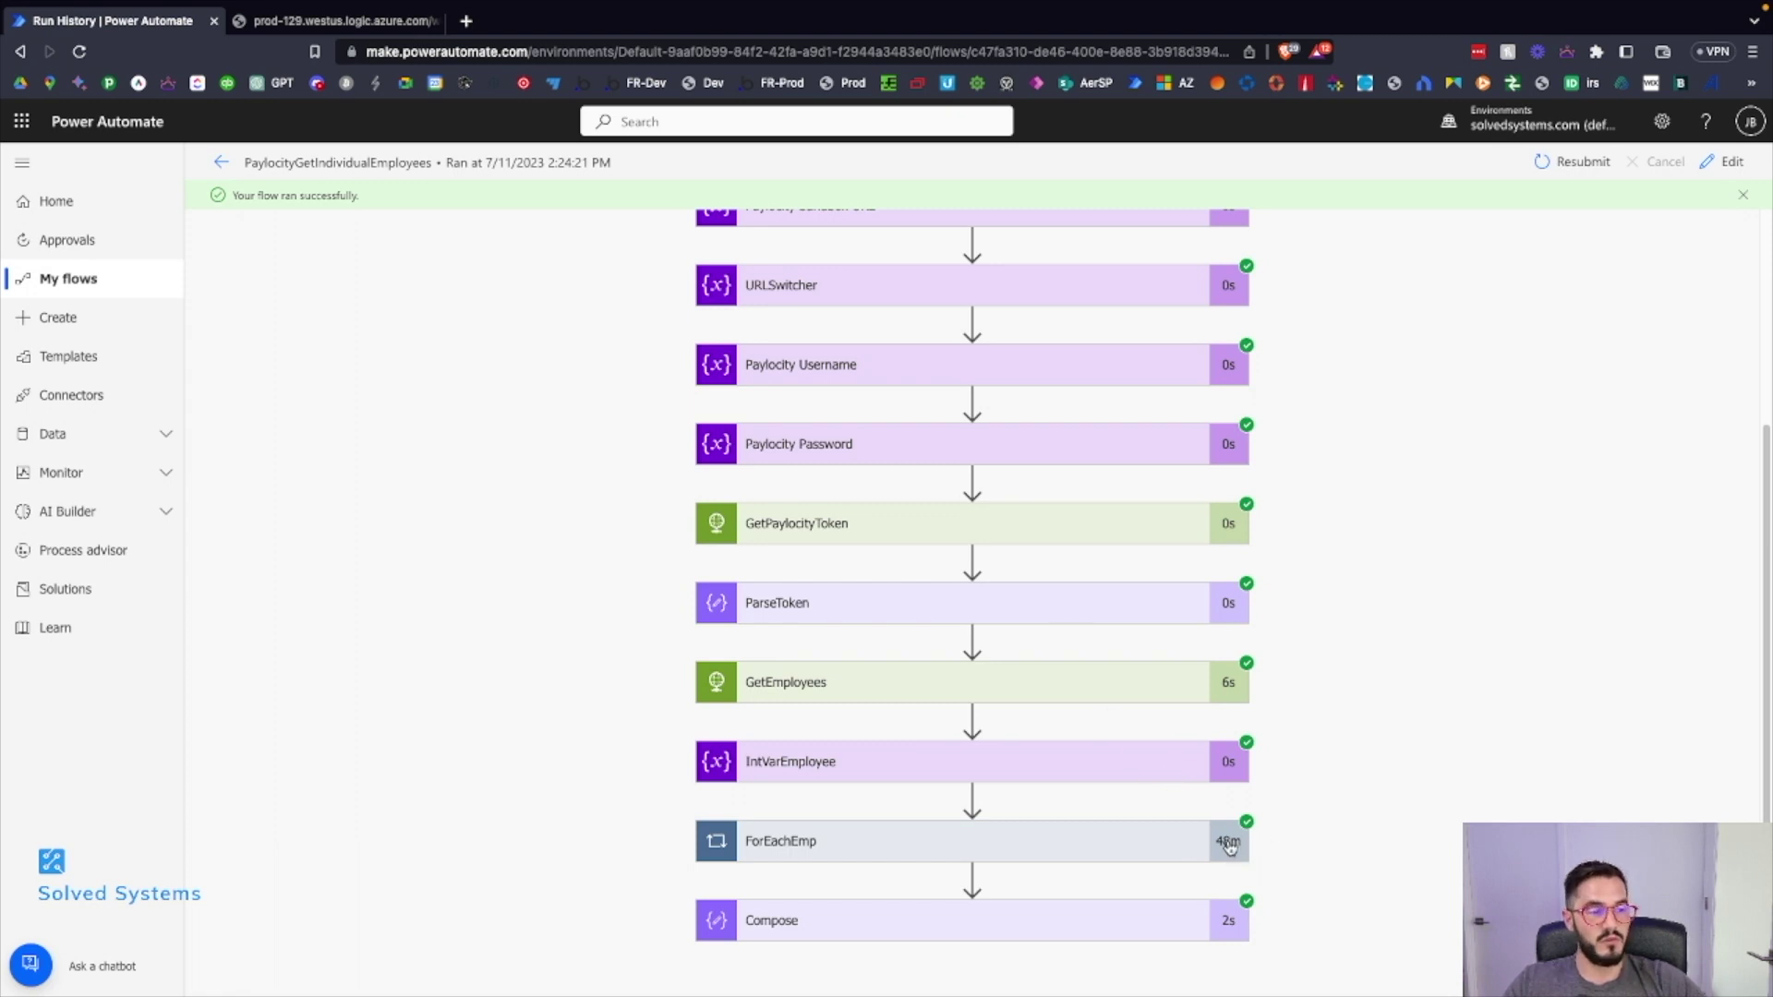
# Step: Expand ForEachEmp in the run to show iteration 1 of 5000 with its succeeded inner steps
pyautogui.click(1117, 845)
pyautogui.scroll(-3, 1122, 841)
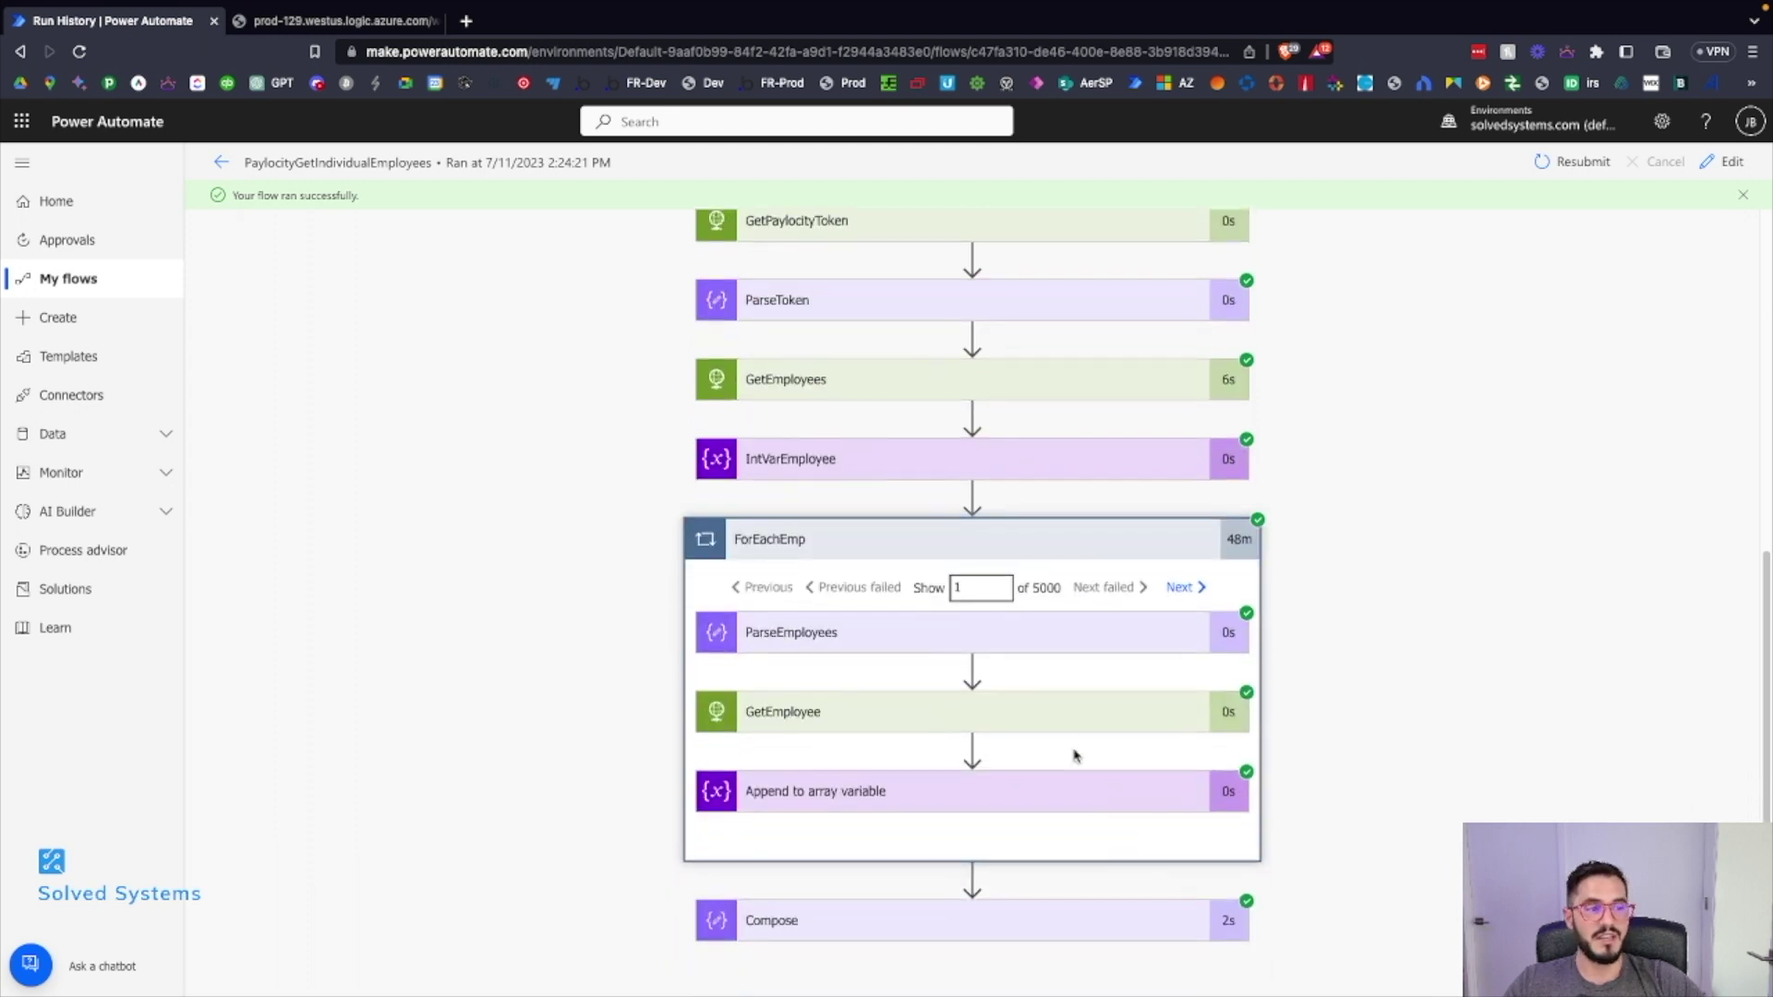